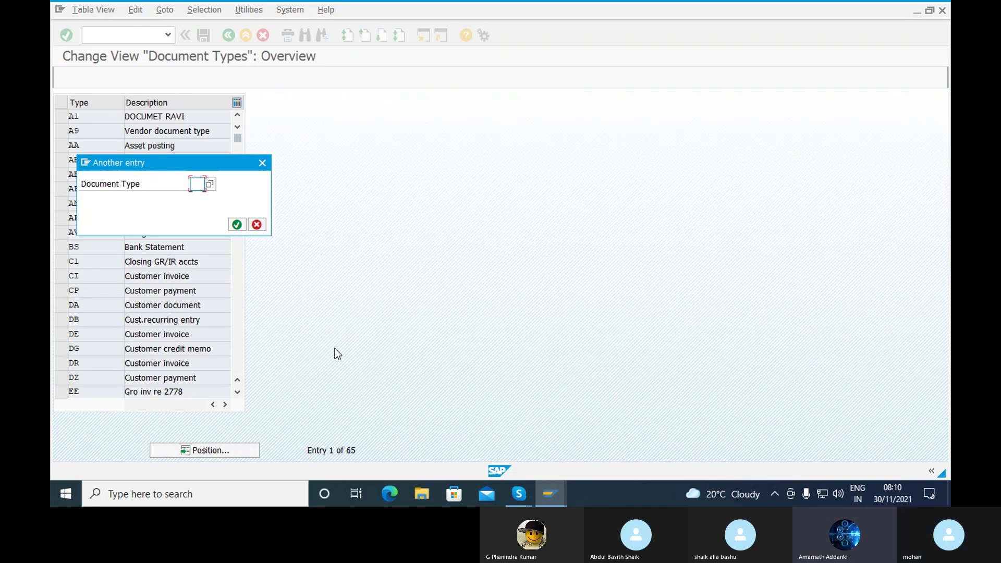
- Position the document types list at SA, open the details of the G/L account document type and save them
text(SA)
click(237, 225)
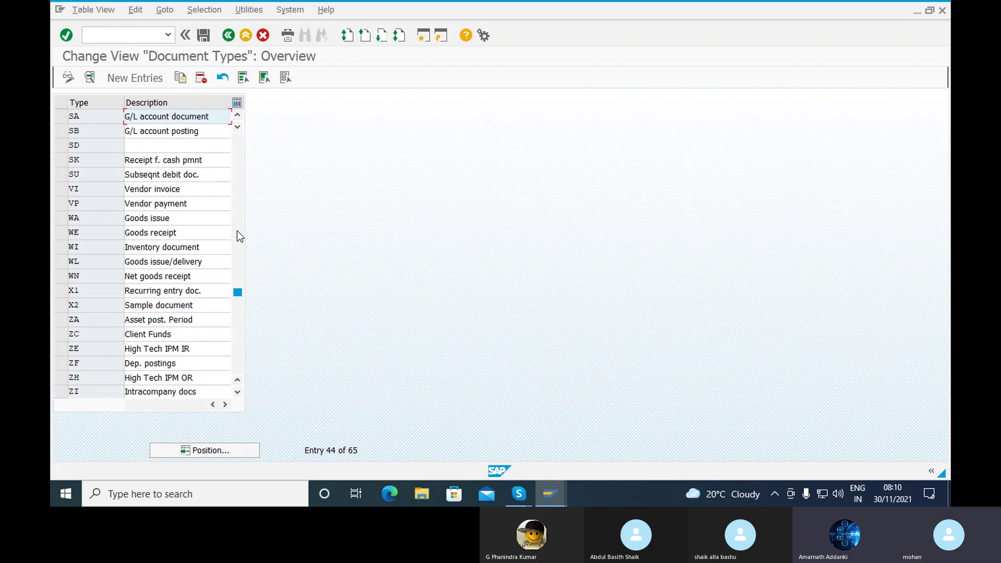
click(86, 117)
double_click(85, 117)
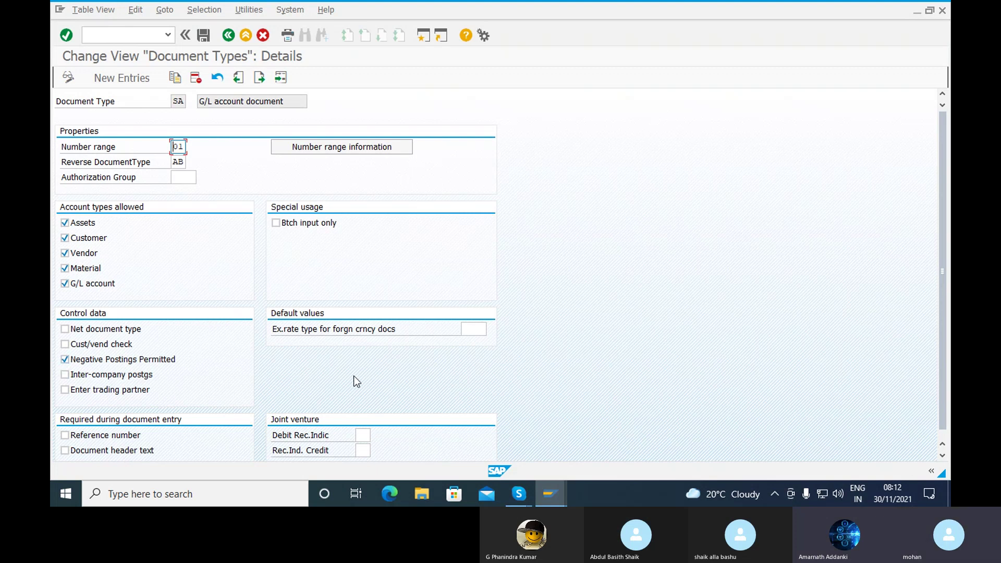
click(200, 36)
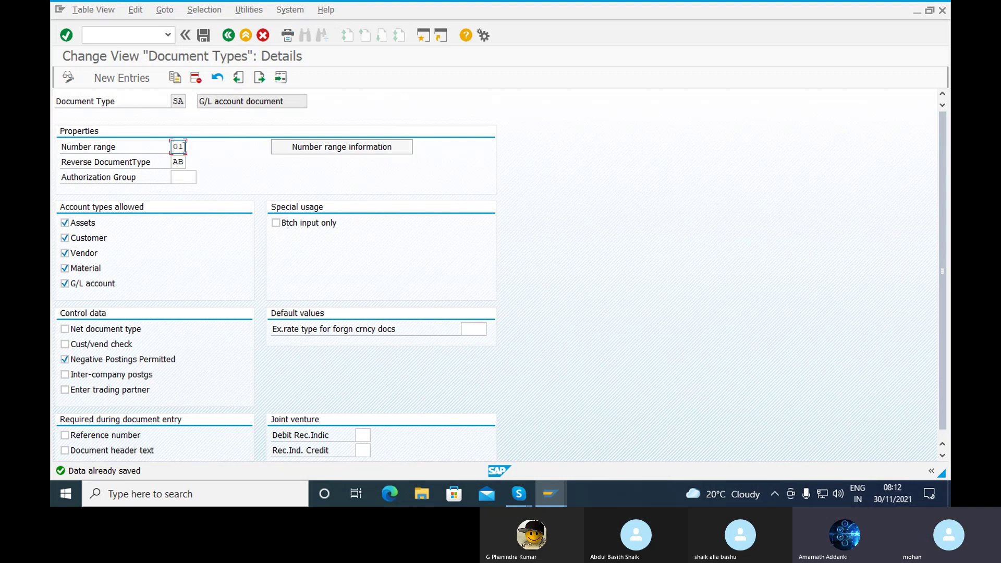
- Open the number range intervals of company code RAMA for editing and try to insert a new interval
click(399, 148)
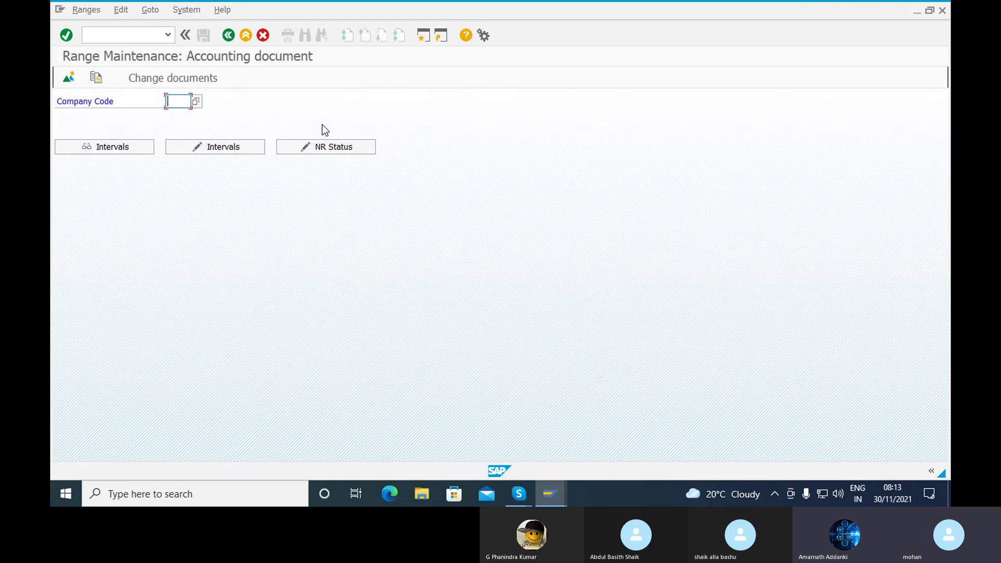
text(RAMA)
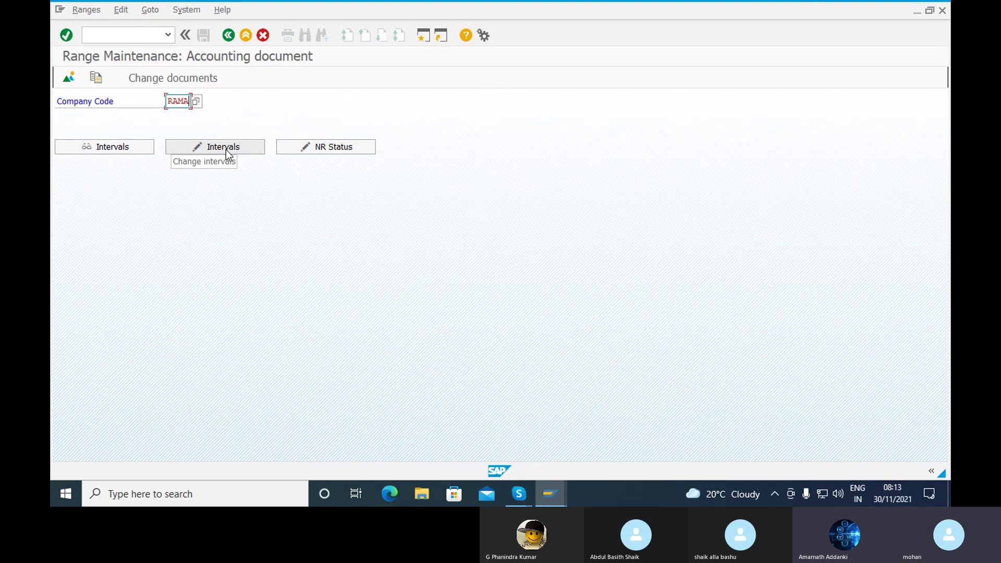
click(244, 153)
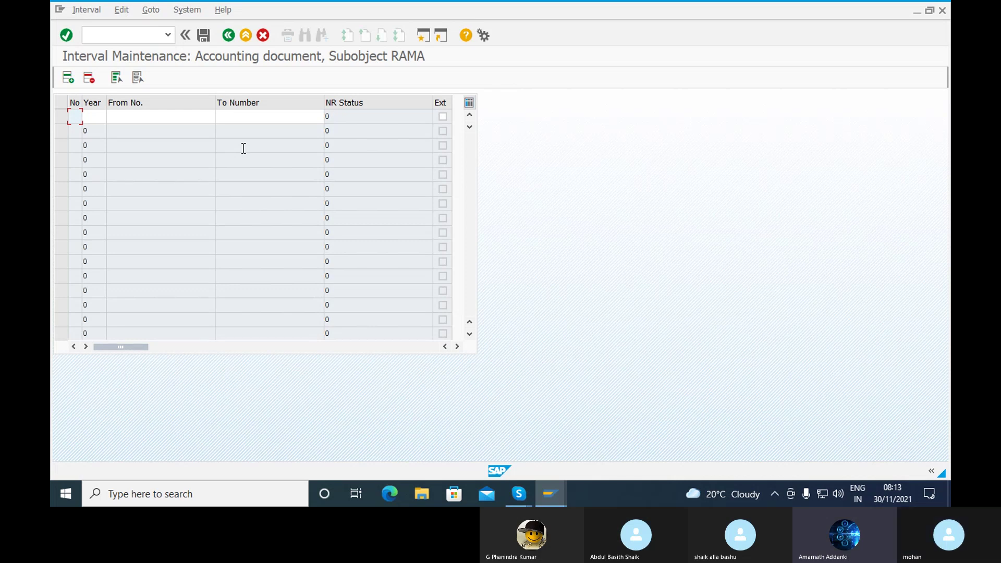
click(70, 79)
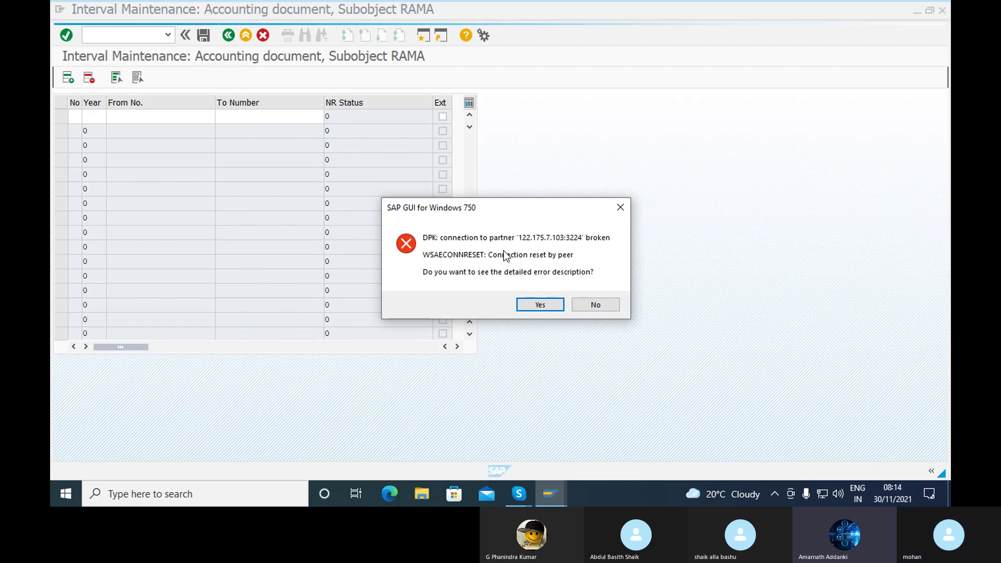
- View the connection error details, close them and reconnect to the fico system from SAP Logon
click(522, 309)
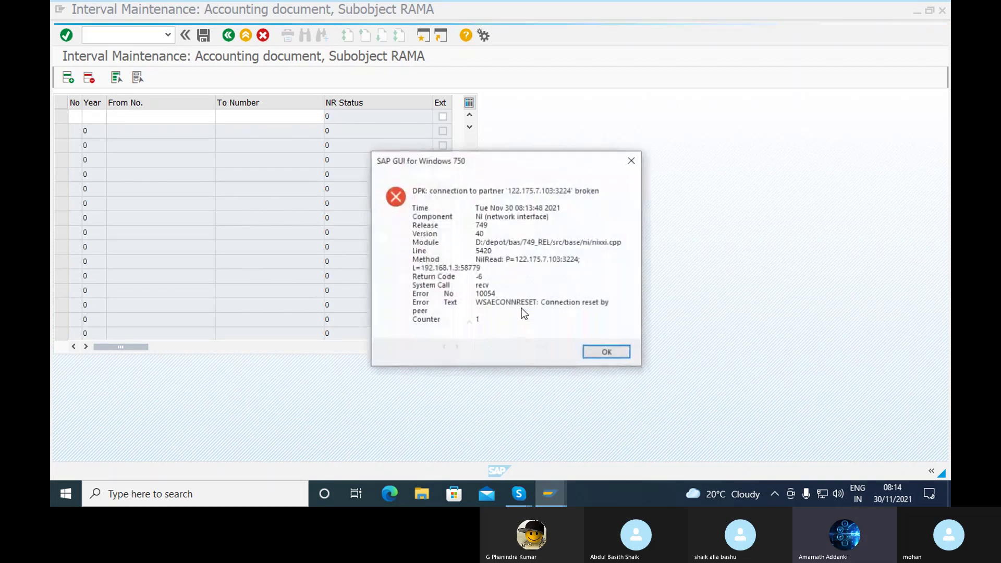
click(598, 359)
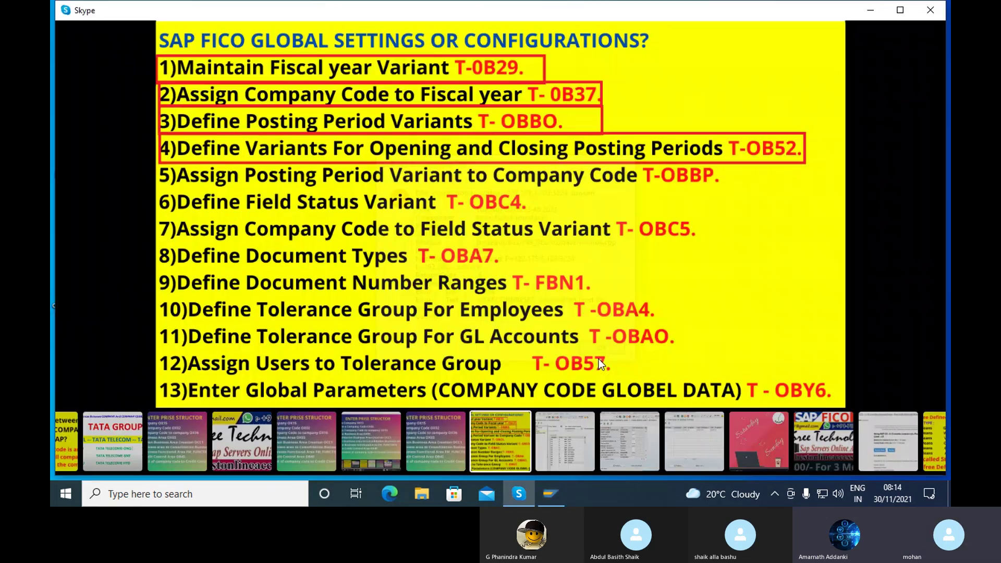
click(551, 495)
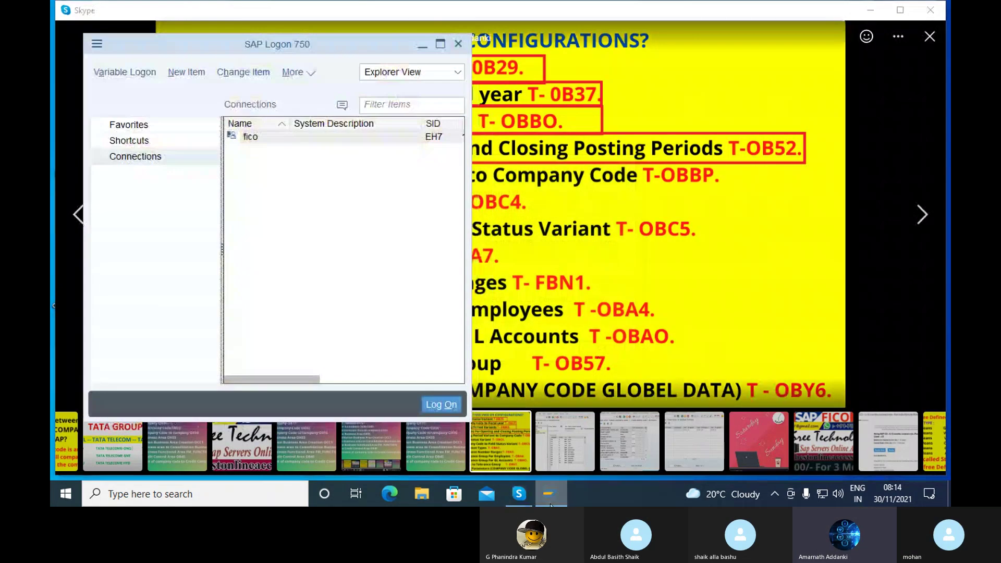
click(439, 405)
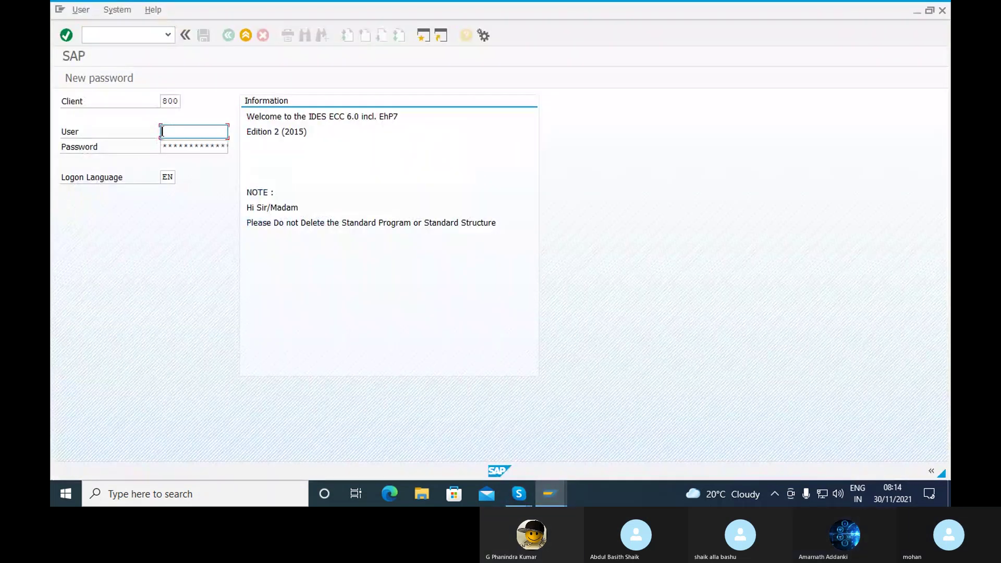
- Try to log on with the user ID and the account password
click(170, 131)
click(180, 145)
click(176, 146)
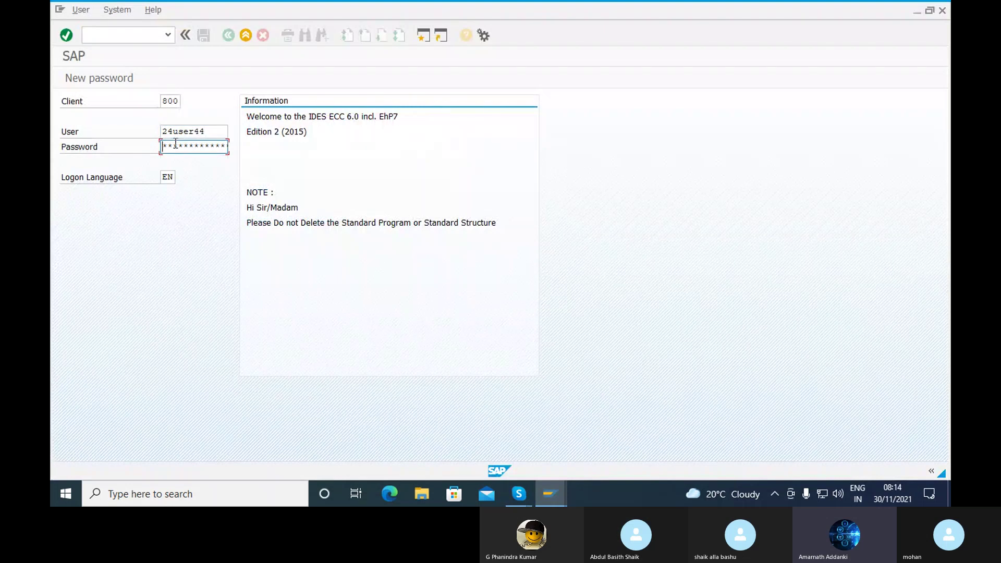
text(***)
key(Return)
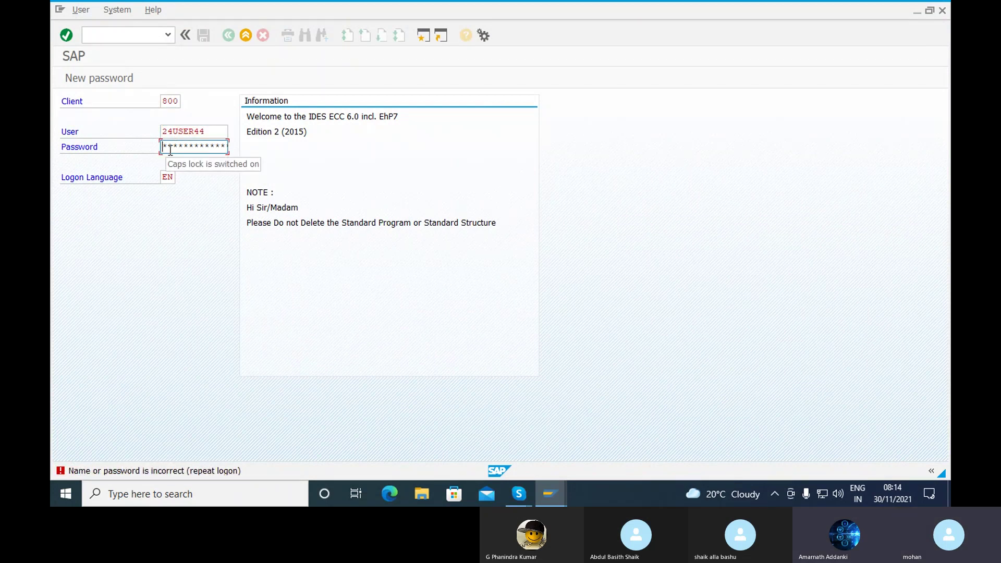
- Reselect the user ID, re-enter the account password and submit the logon again
click(217, 131)
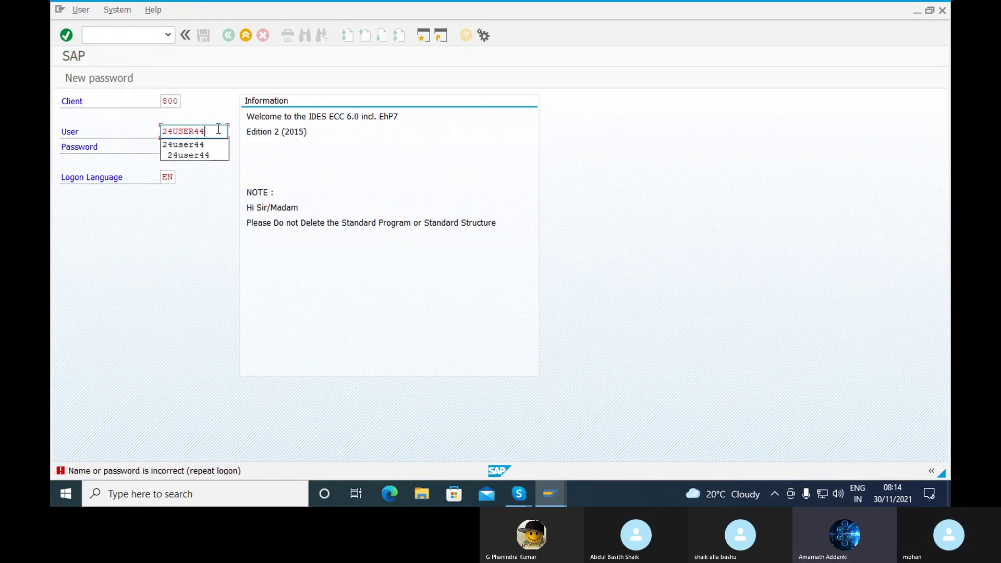
click(202, 143)
click(194, 147)
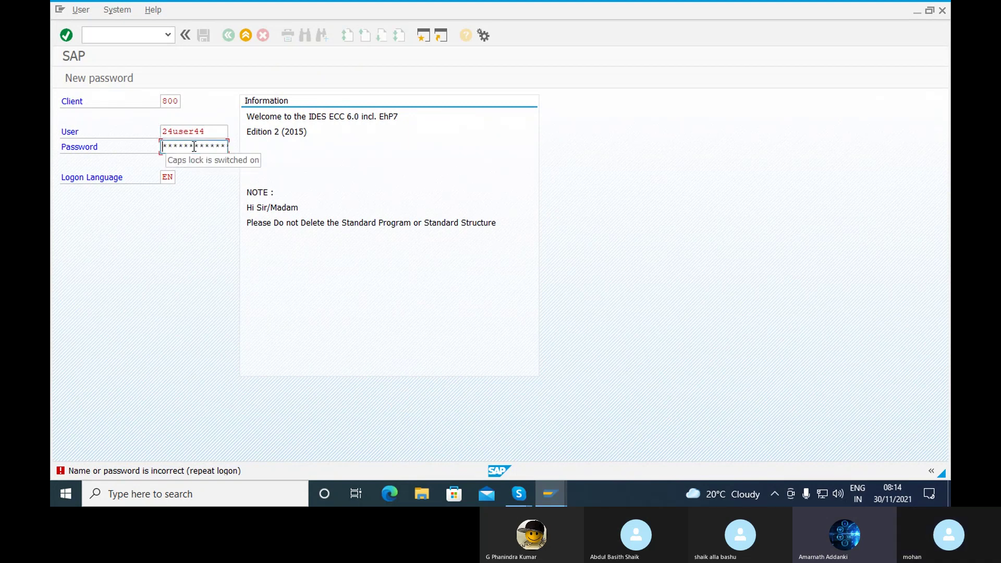
text(****)
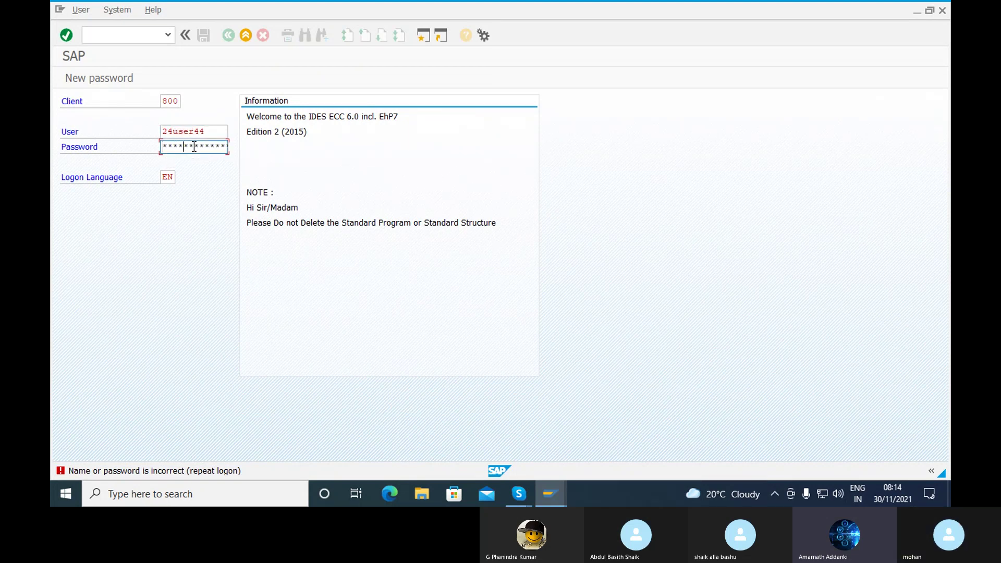
key(BackSpace)
key(BackSpace)
key(BackSpace)
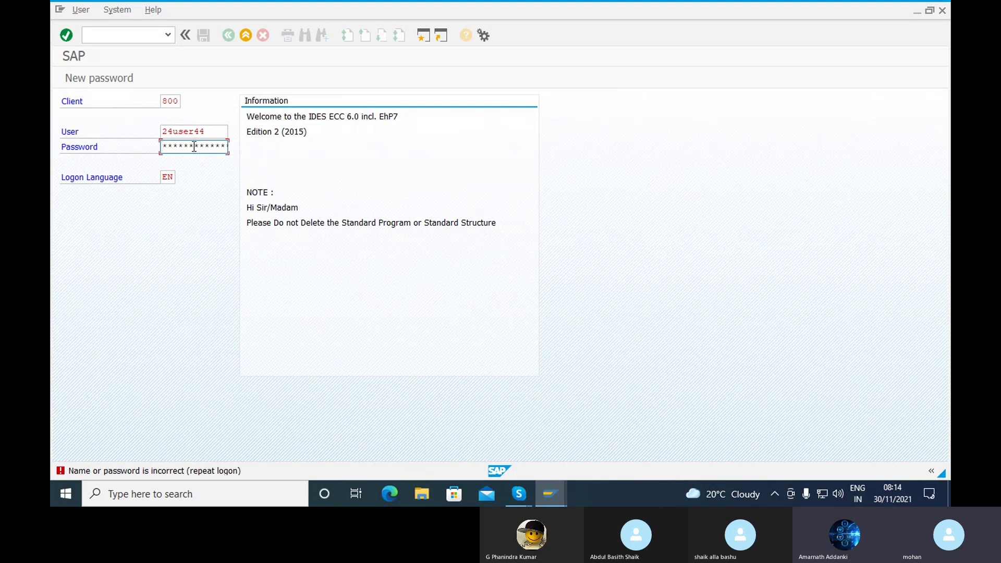
key(Right)
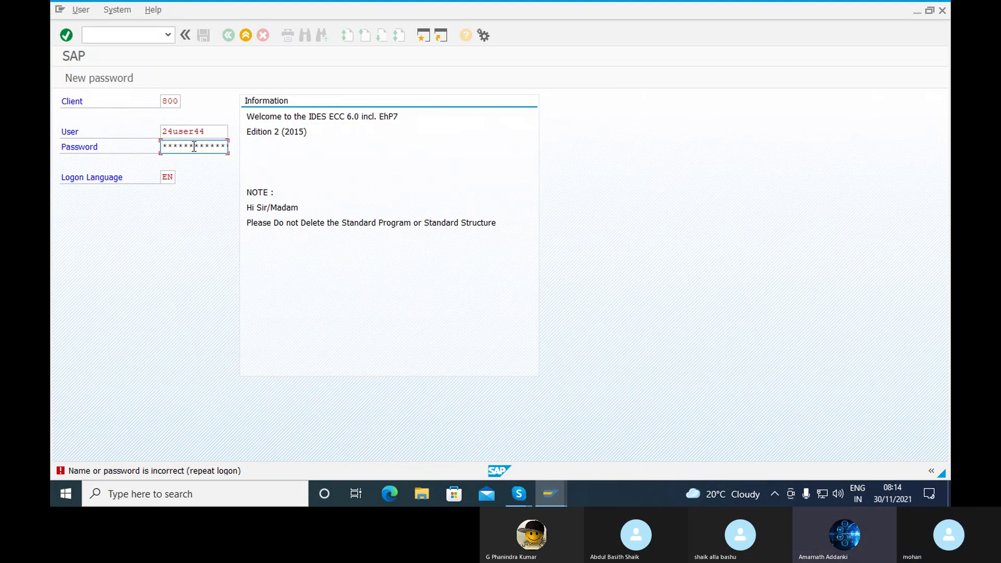
key(Right)
key(Right)
key(Right)
key(Right)
key(Return)
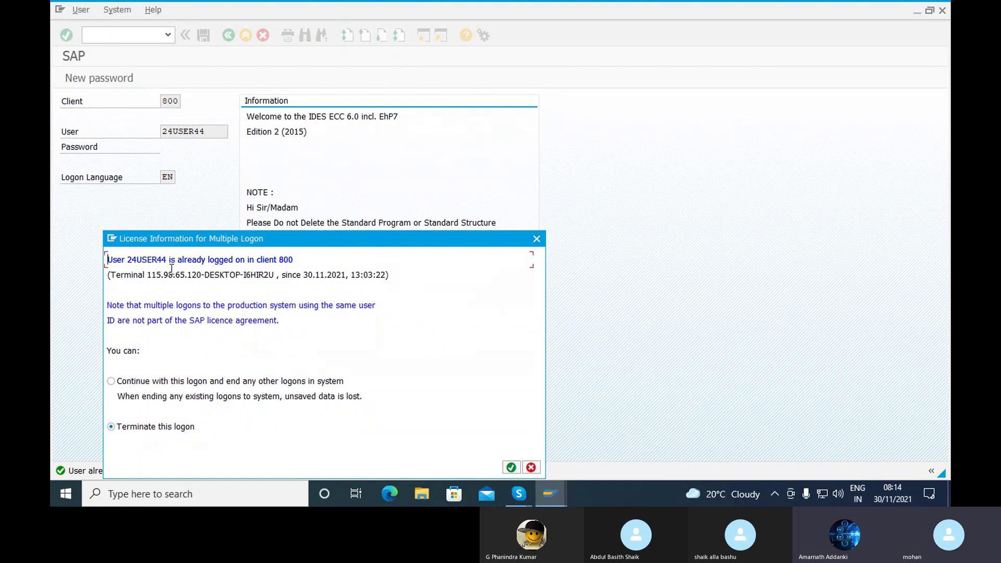
- Continue with this logon while ending any other logons in the system, and dismiss the failed-attempts notice
drag(317, 243, 317, 148)
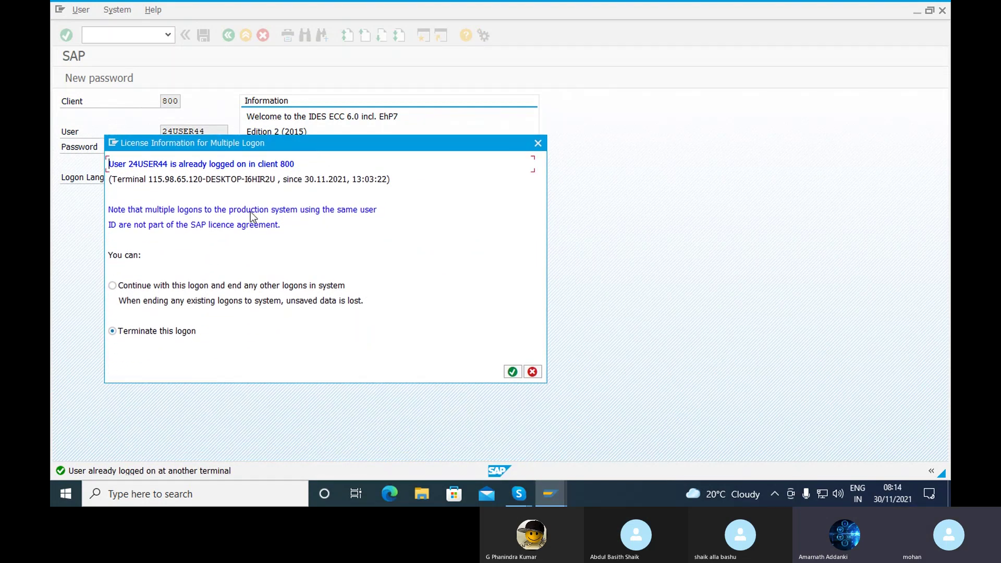
click(119, 291)
click(513, 372)
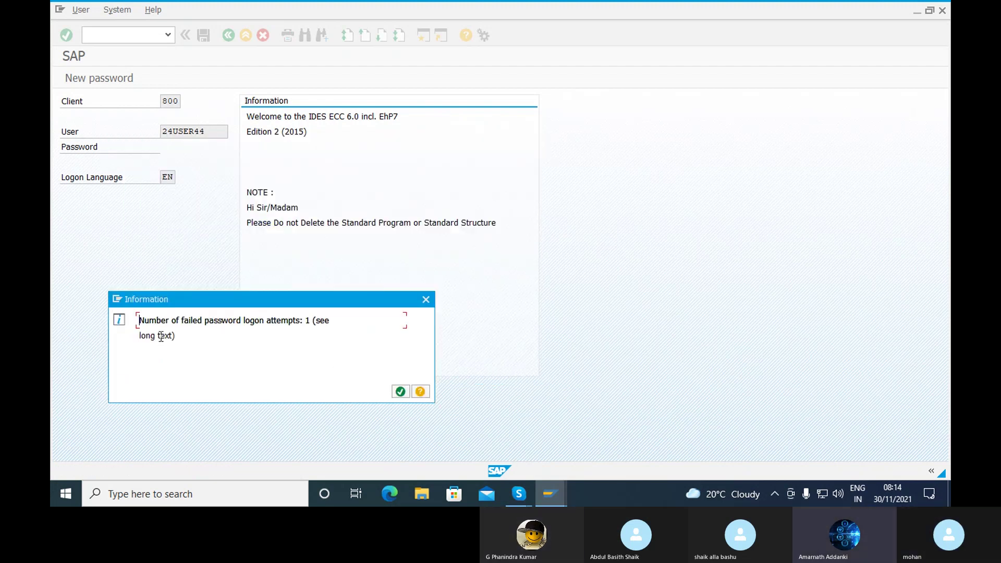
click(401, 391)
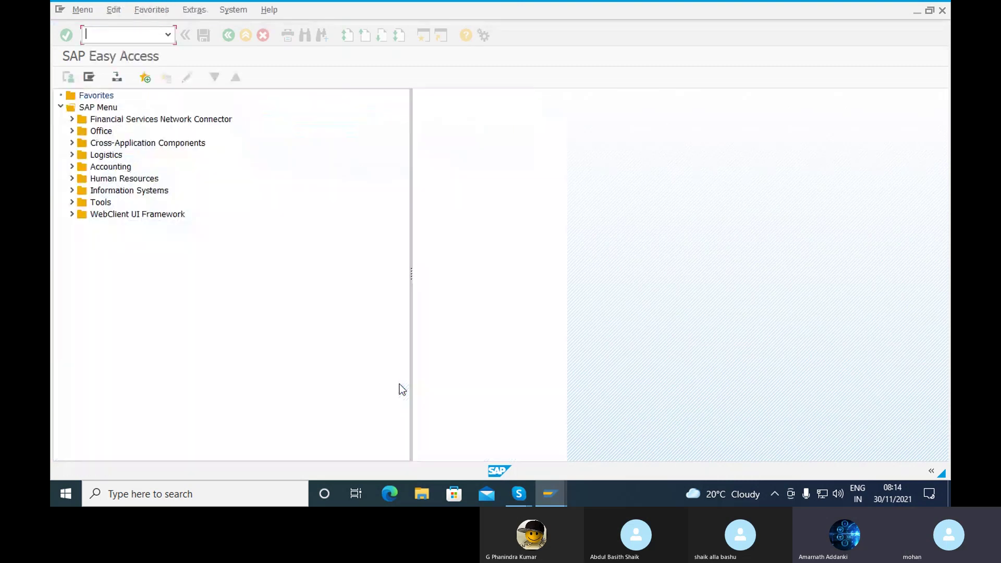
- Run transaction OBA7 to open the document types overview
click(108, 36)
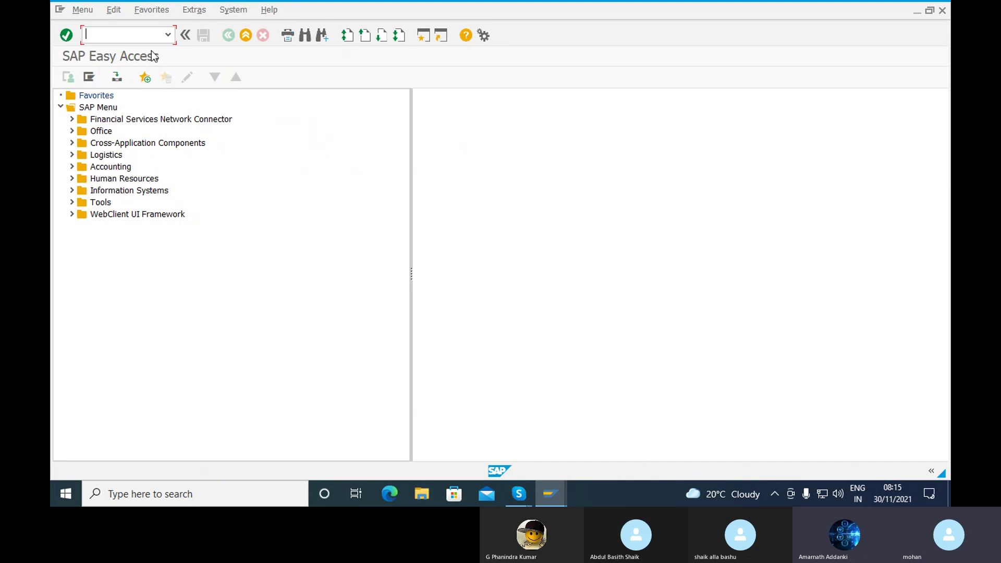
click(167, 35)
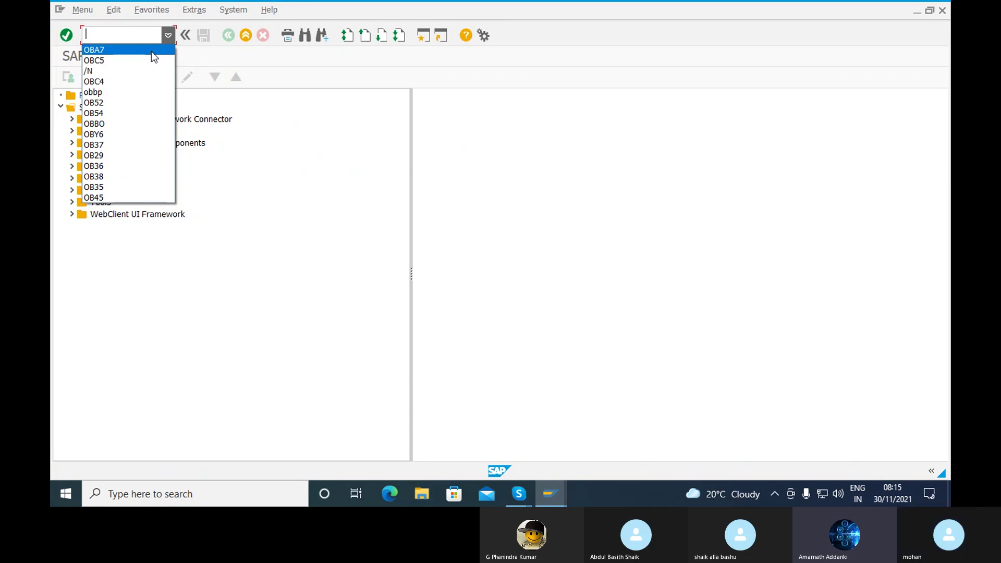
click(151, 51)
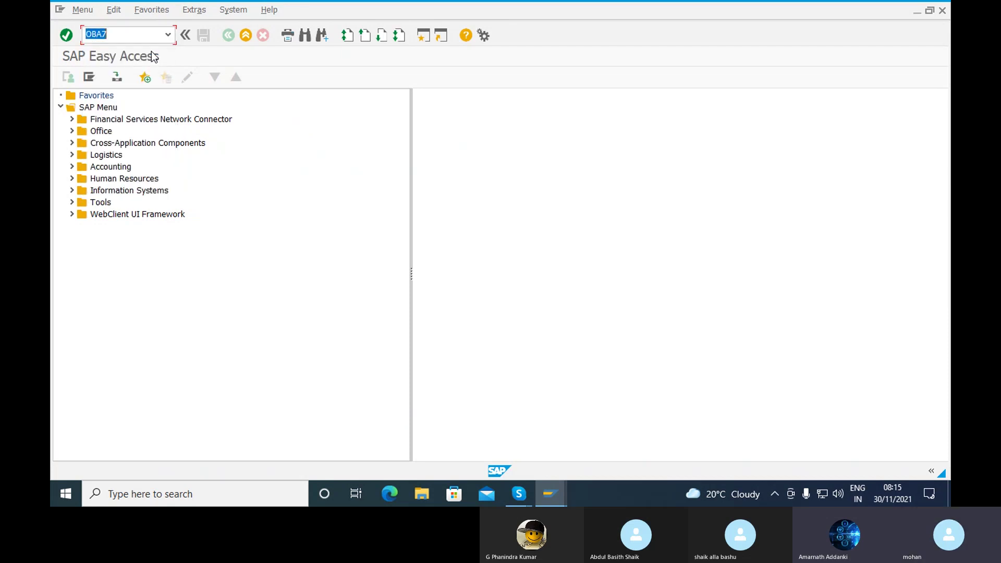
key(Return)
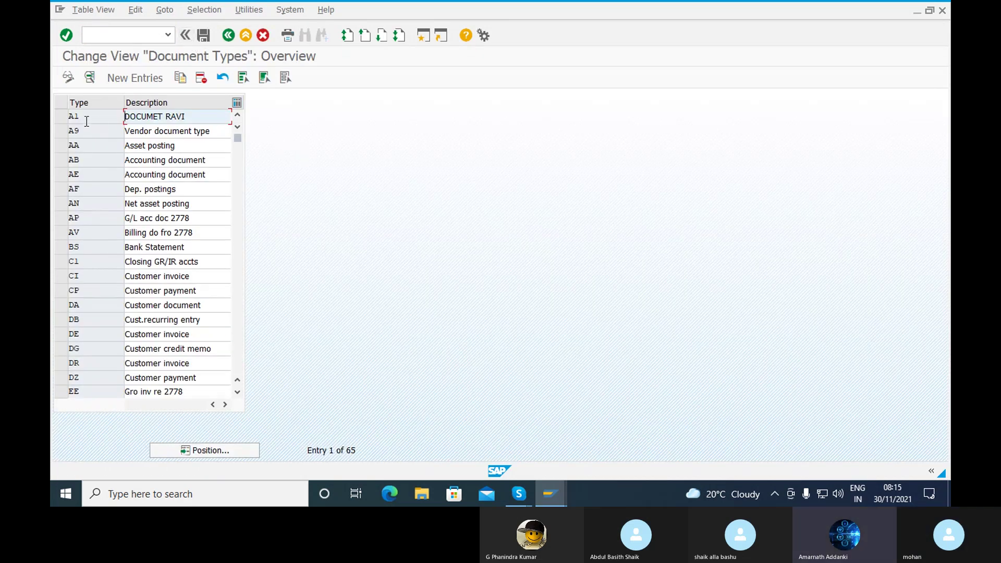
- Jump to document type SA in the overview and open its details
click(210, 455)
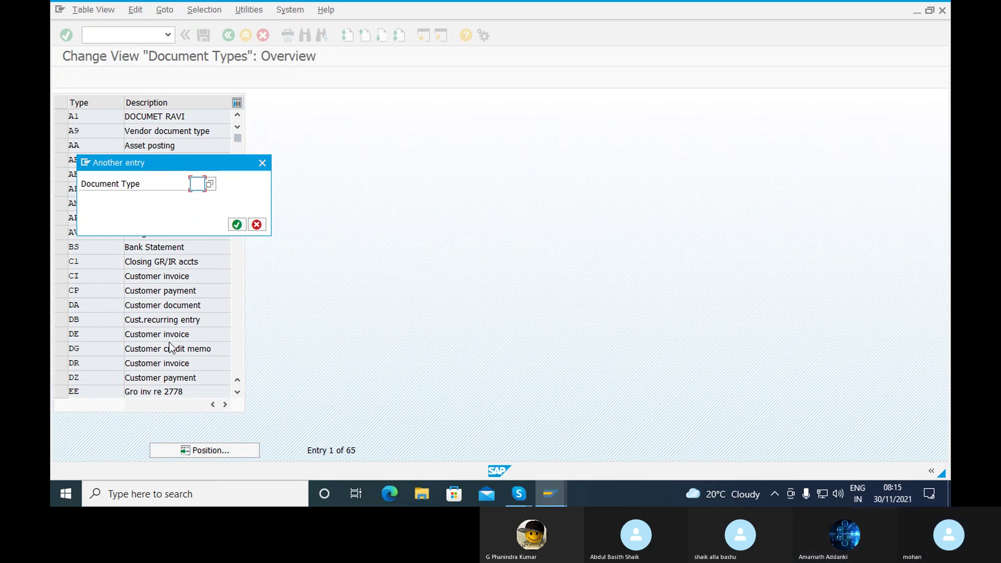
text(sa)
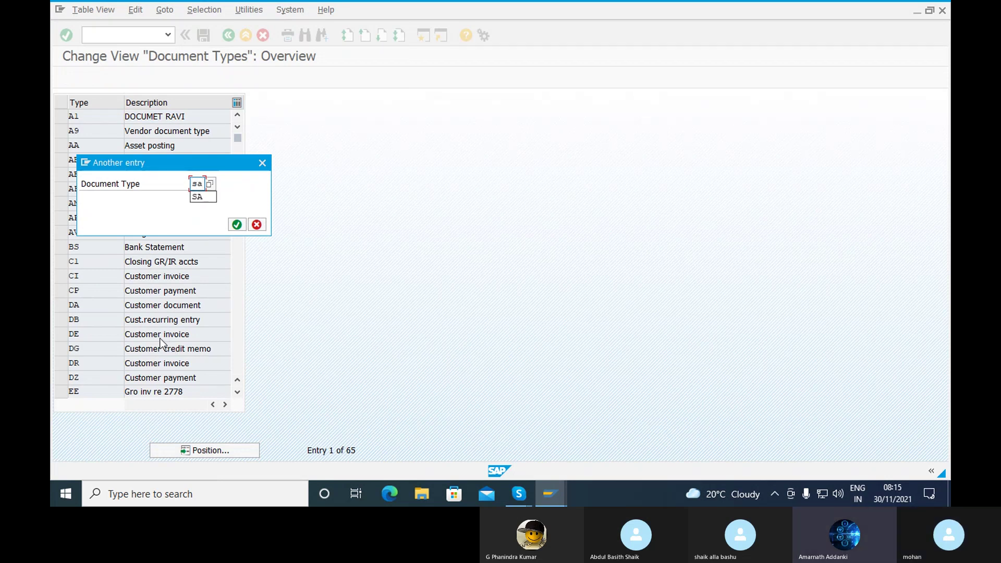
click(236, 224)
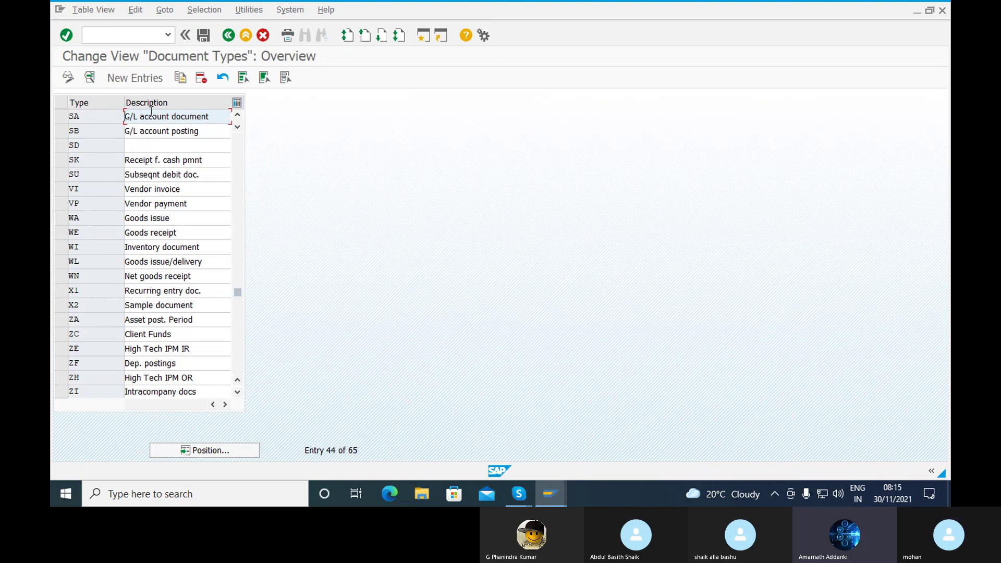
double_click(101, 115)
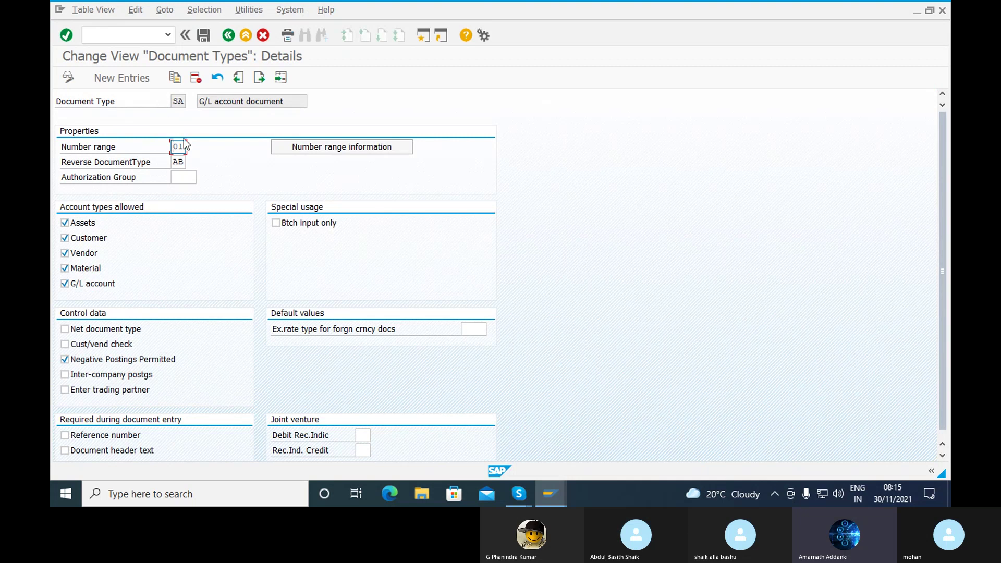
- From the number range information, open the accounting document intervals of company code RAMA in change mode
click(337, 148)
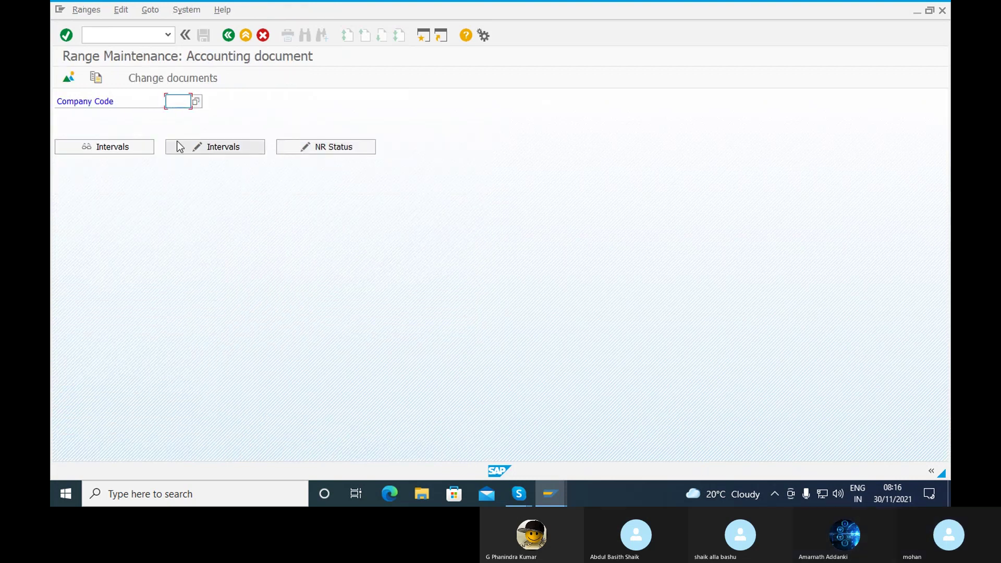
text(rama)
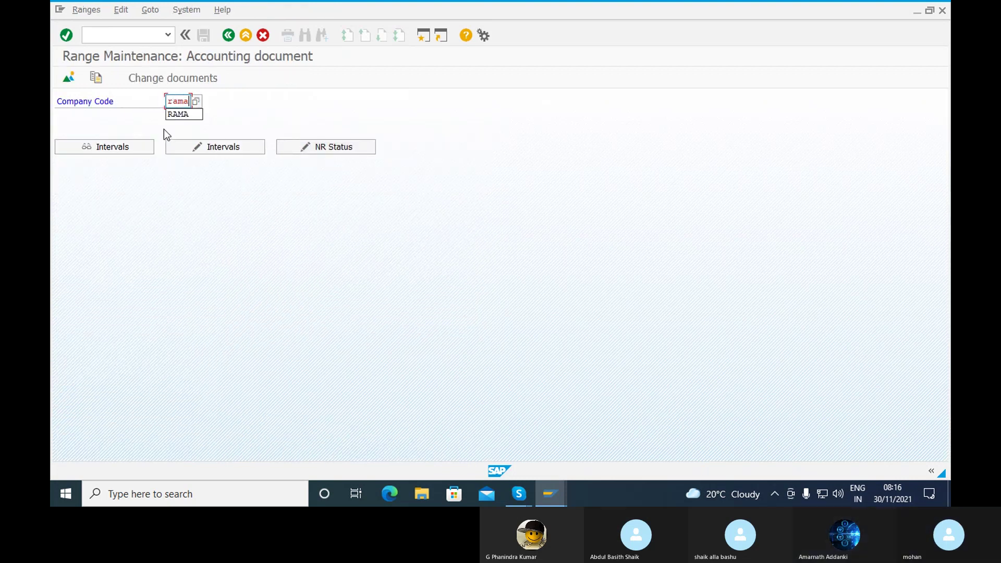
click(238, 145)
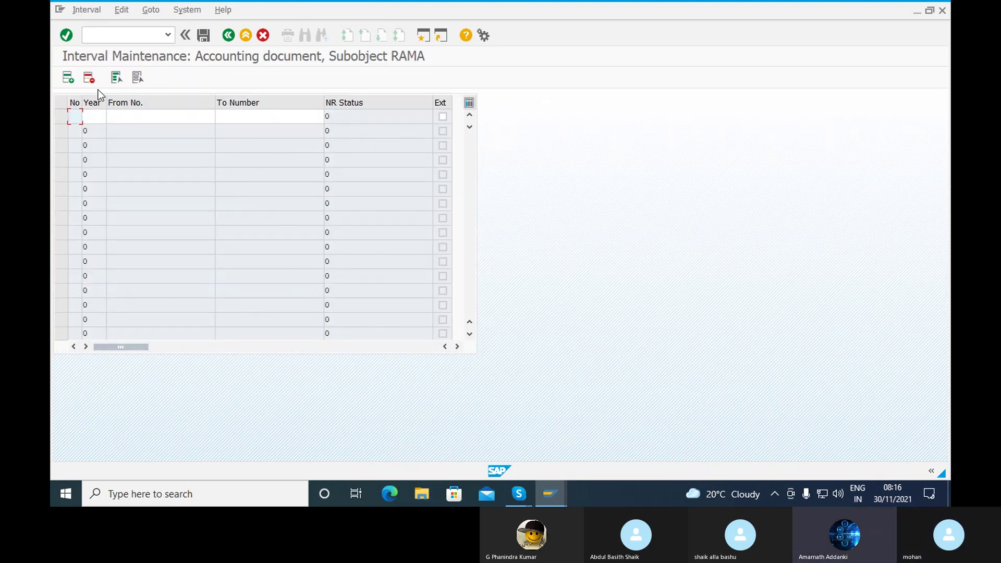
- Insert a new interval numbered 01 for year 2021 in company code RAMA's accounting document number ranges
click(63, 82)
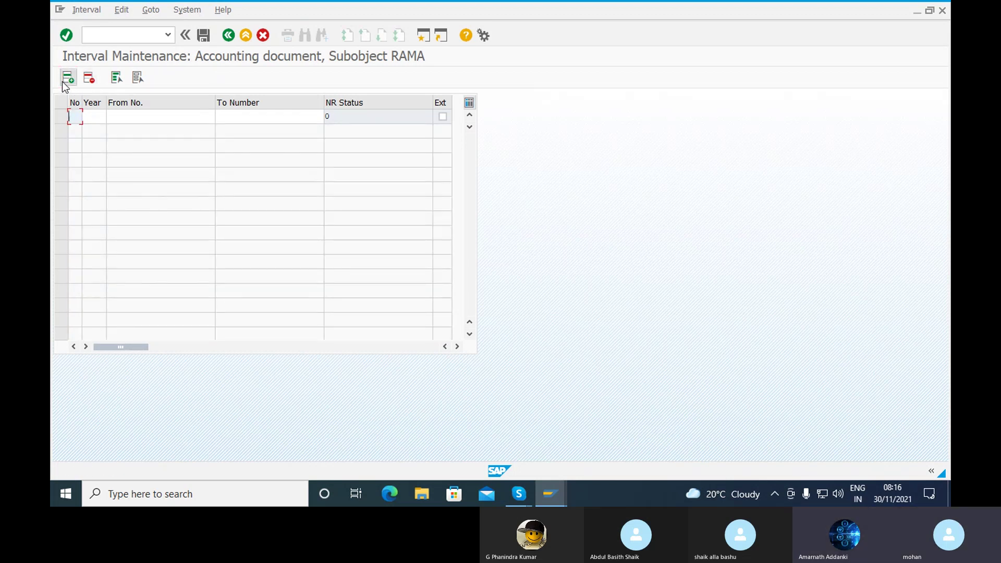
text(01)
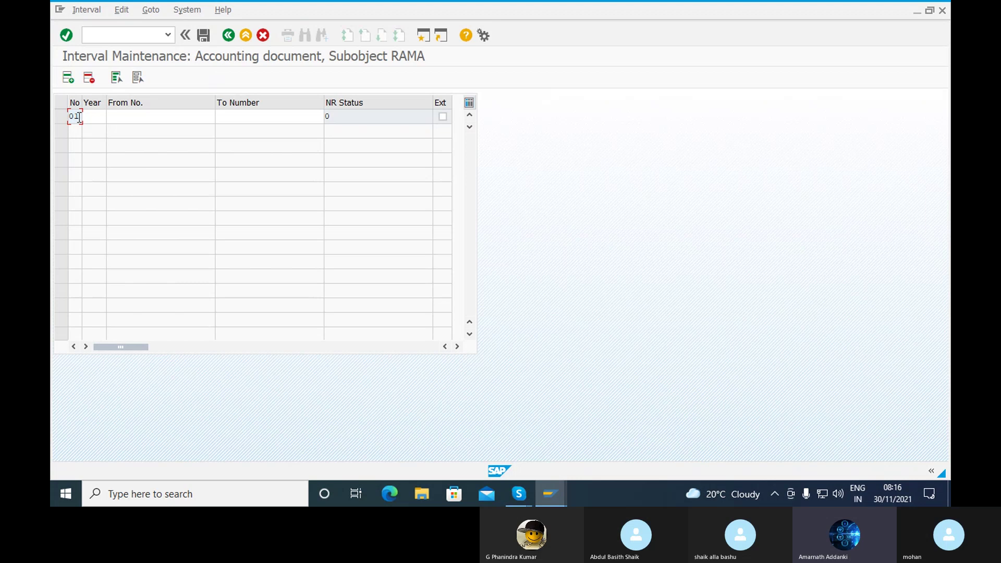
click(94, 116)
text(2021)
- Set interval 01 to run from 201 to 300, then save it and acknowledge the transport notice
click(120, 120)
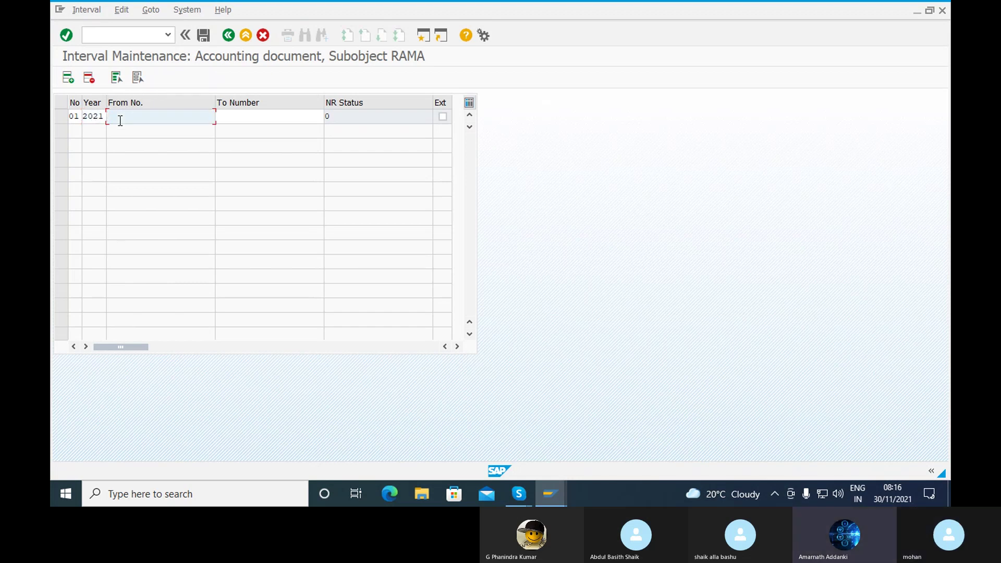
text(201)
click(235, 115)
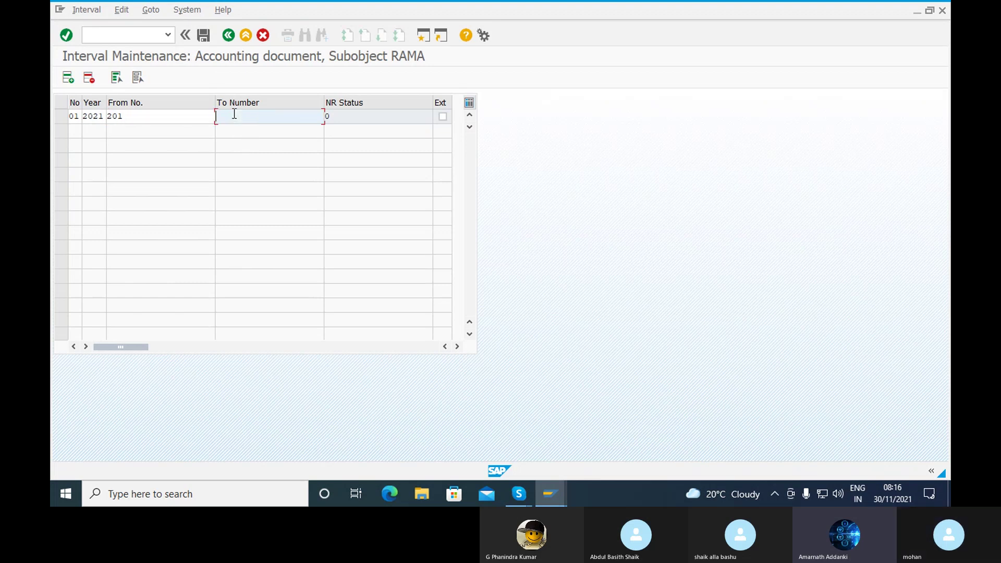
text(300)
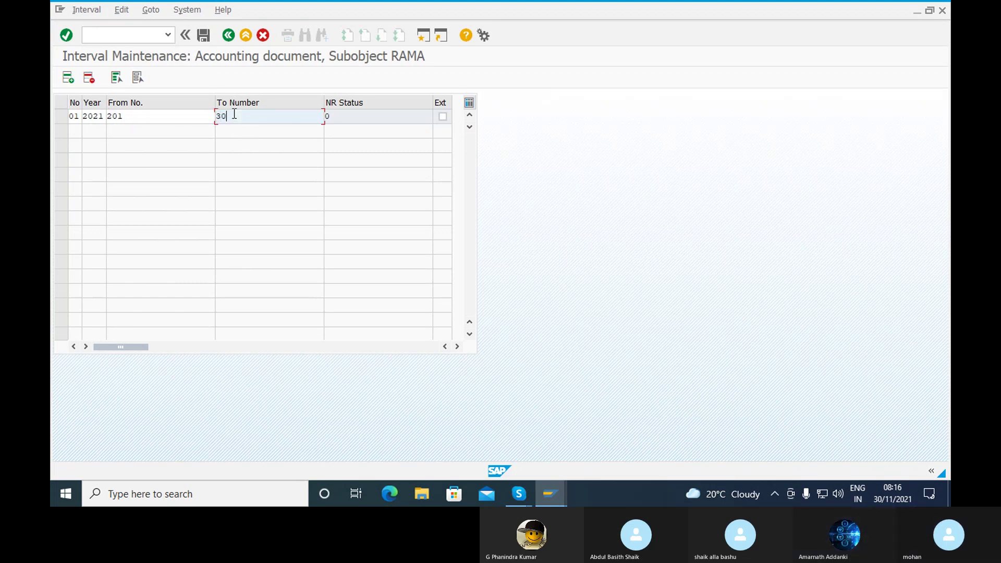
click(332, 118)
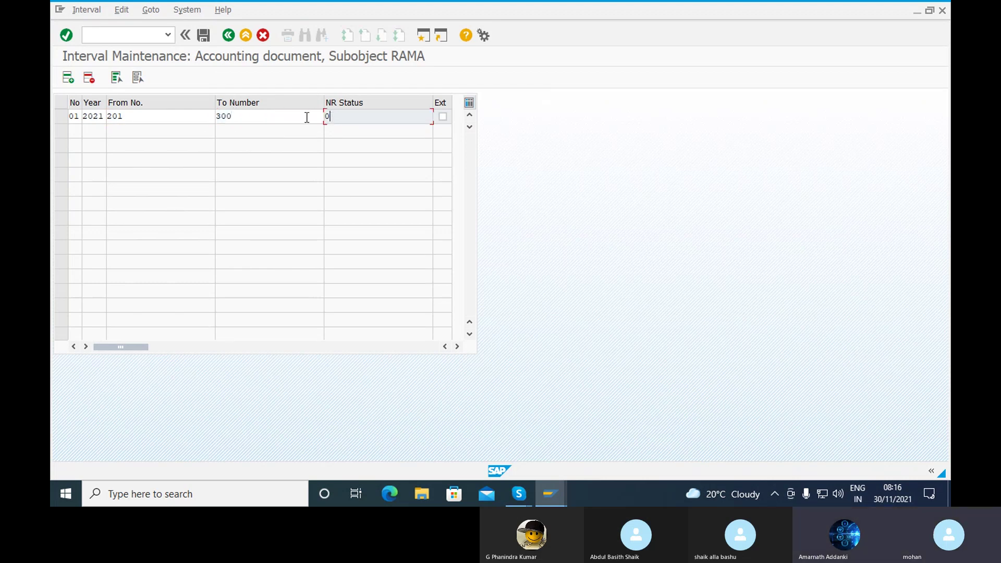
click(274, 118)
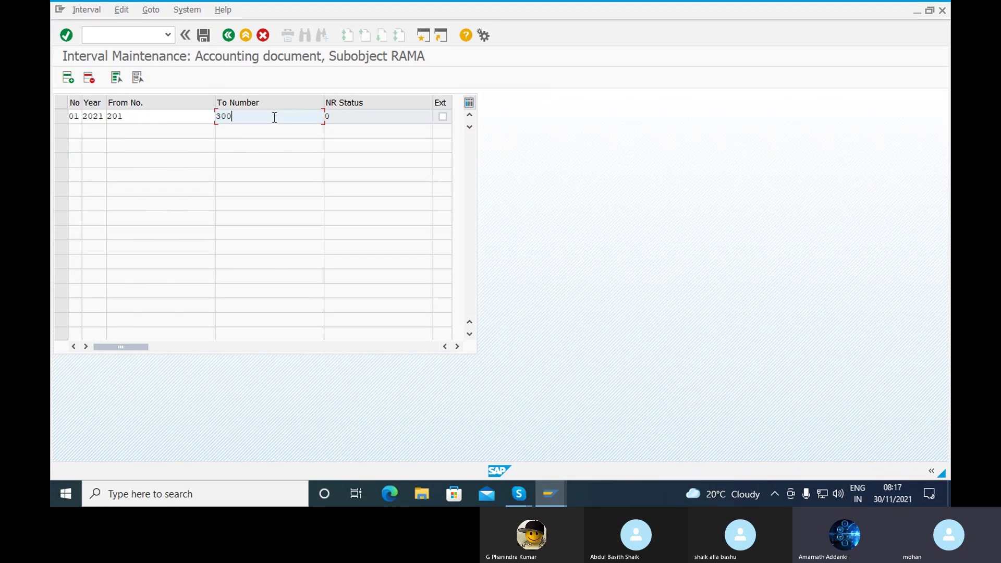
key(Return)
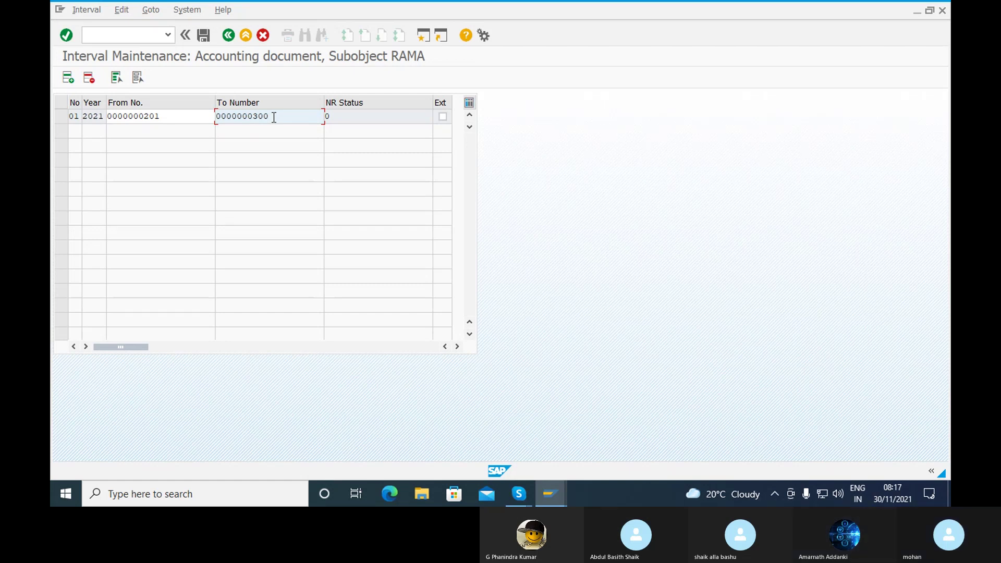
click(204, 34)
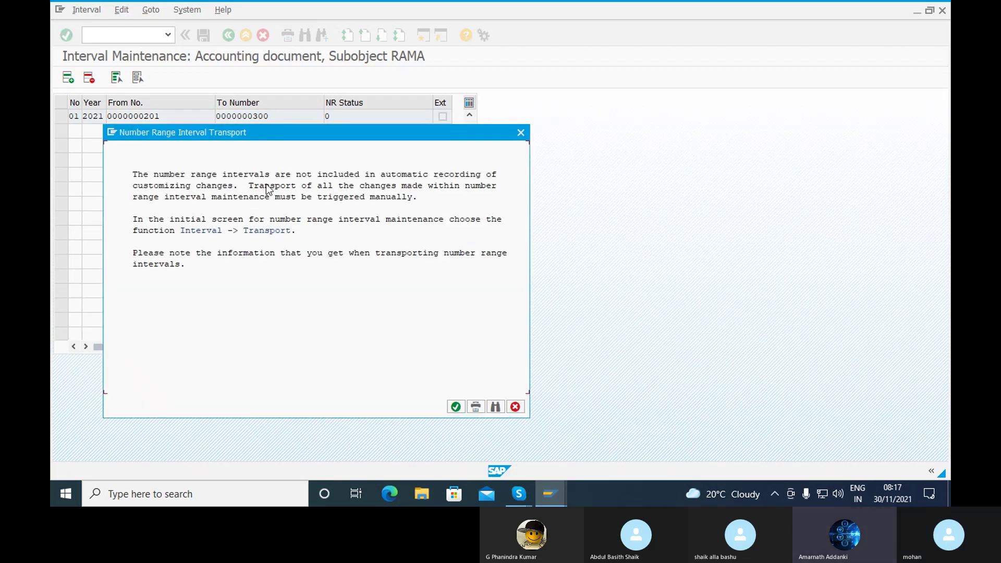
click(456, 407)
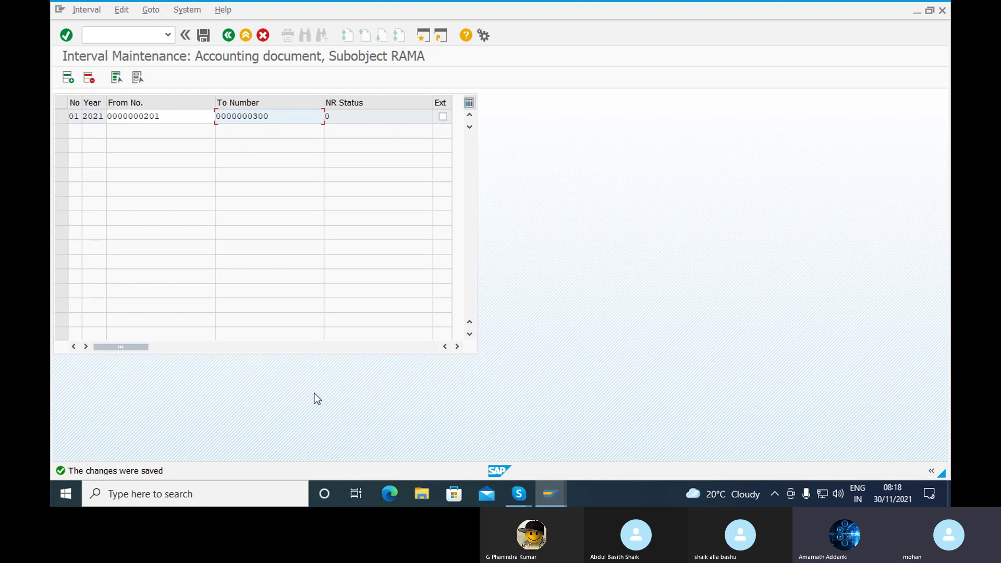
- Leave interval maintenance and run transaction OBA7 again to open the document types overview
click(130, 30)
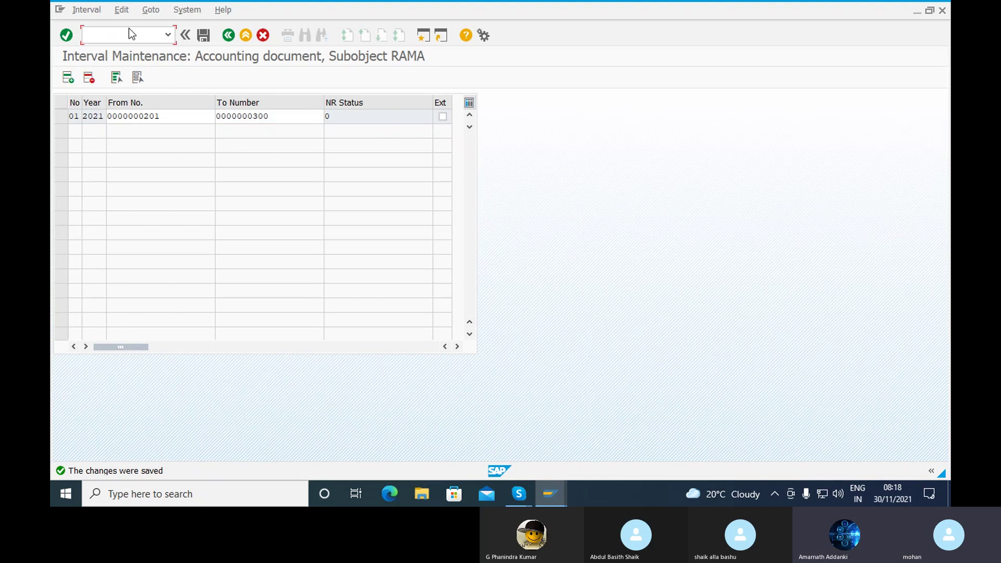
text(/N)
key(Return)
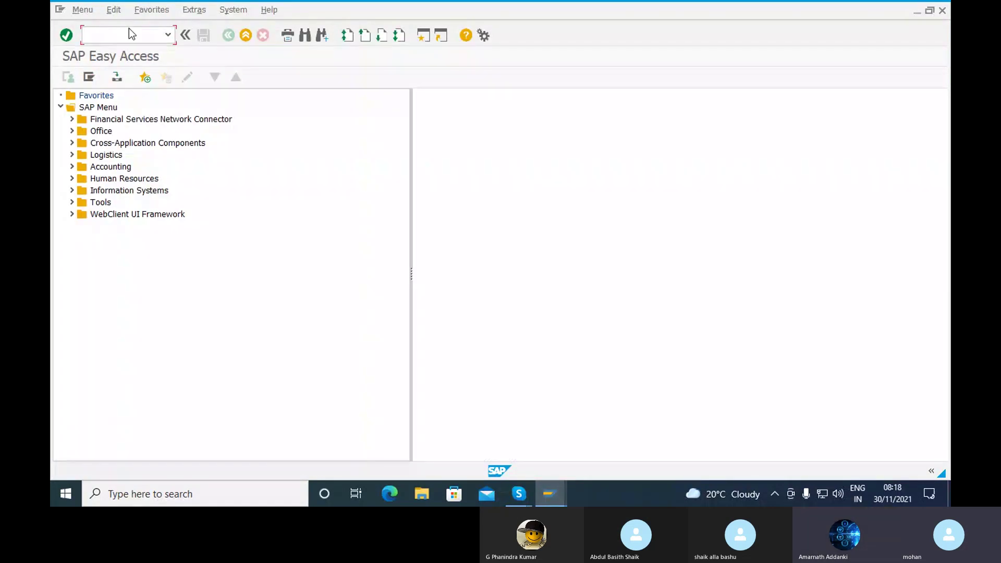
click(168, 35)
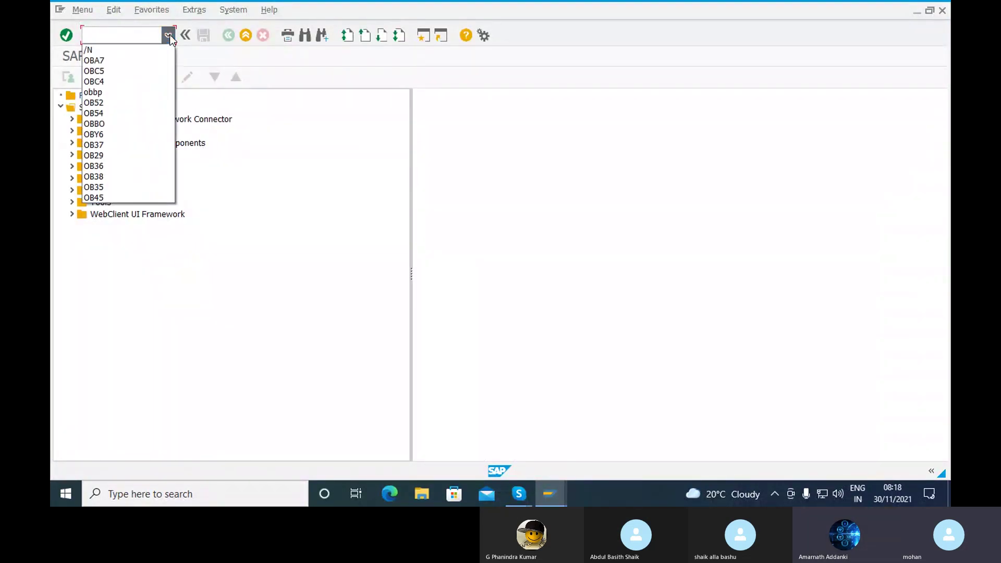
click(132, 61)
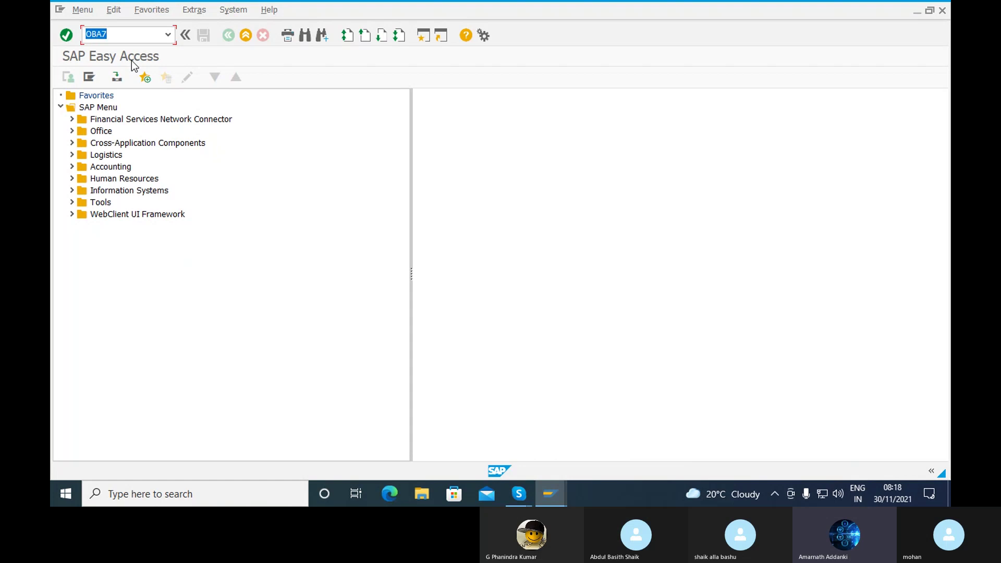
click(137, 34)
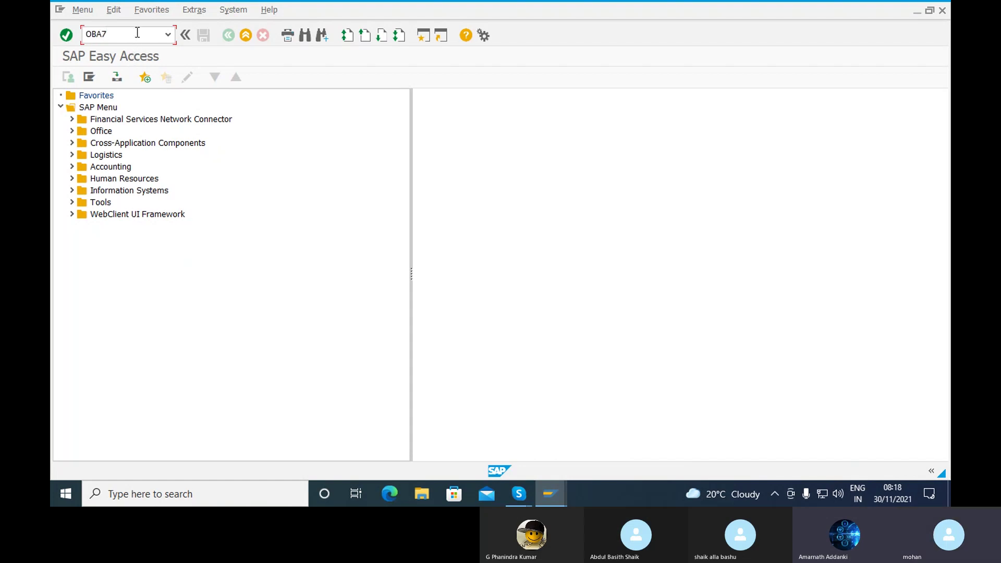
key(Return)
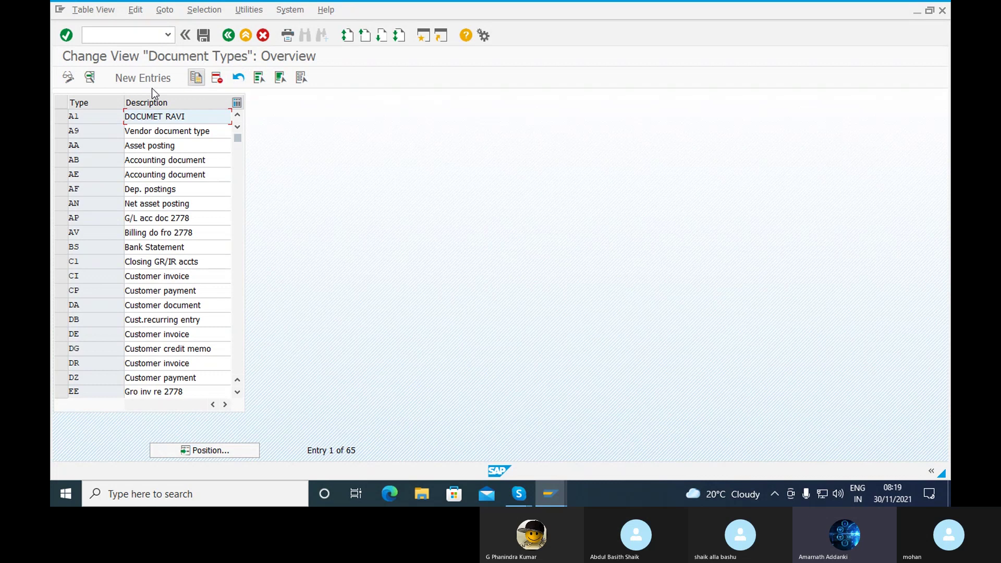
- Jump to document type KR in the overview and open its details
click(120, 79)
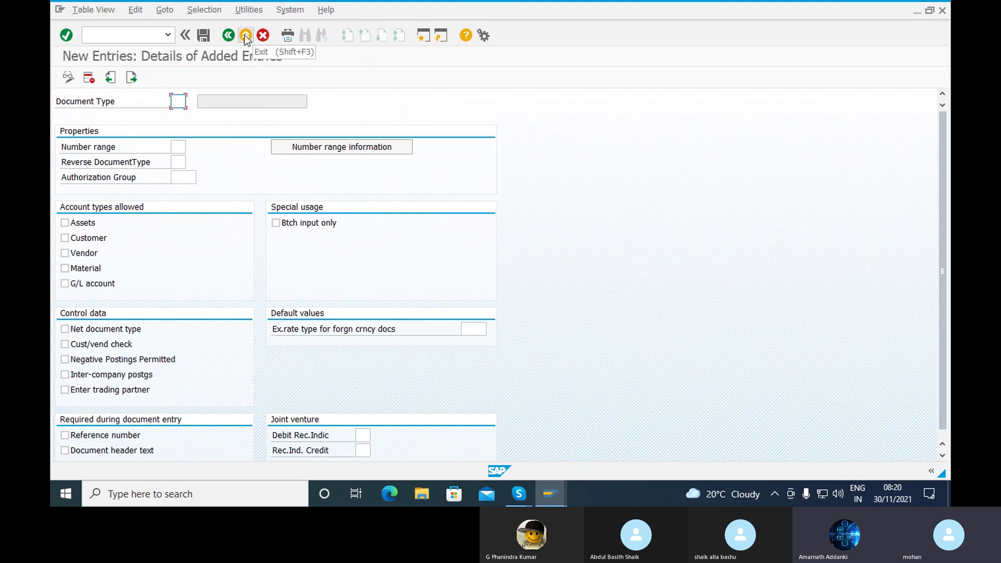
click(230, 35)
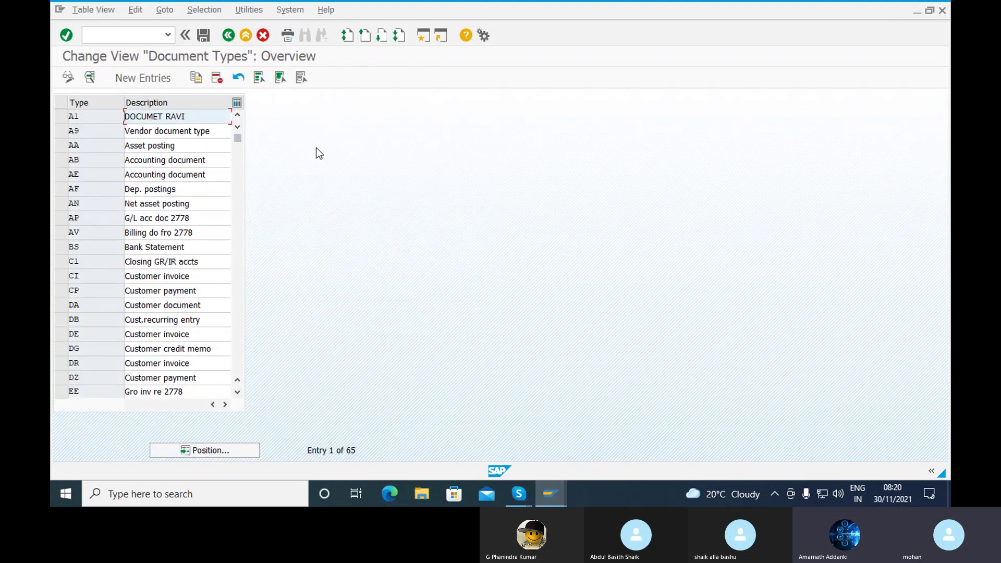
click(213, 452)
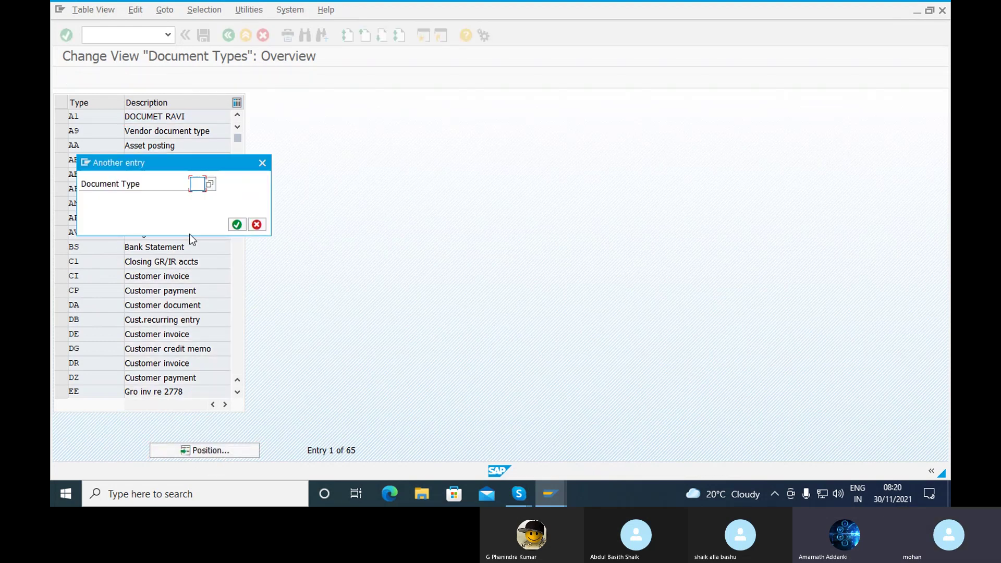
text(KR)
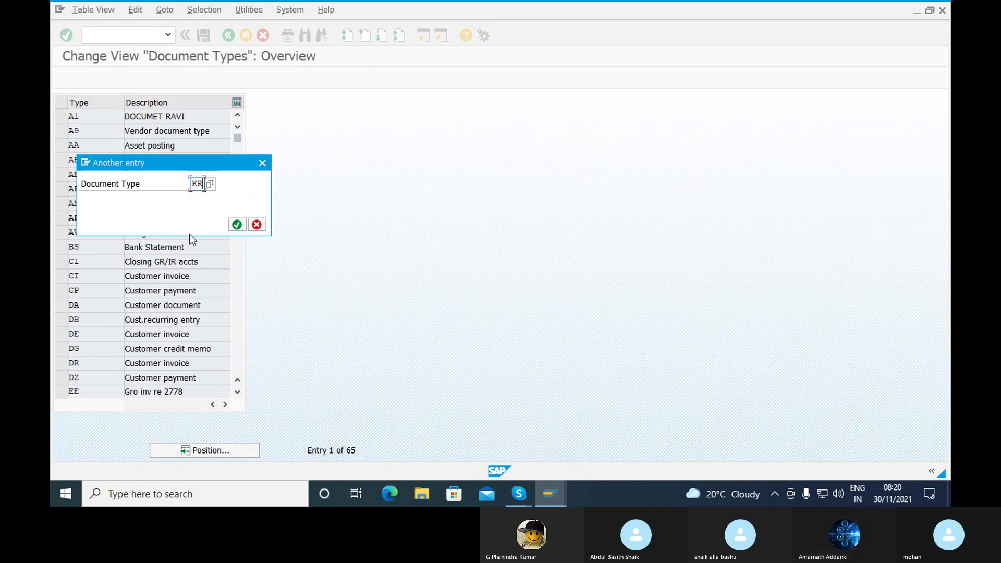
click(237, 224)
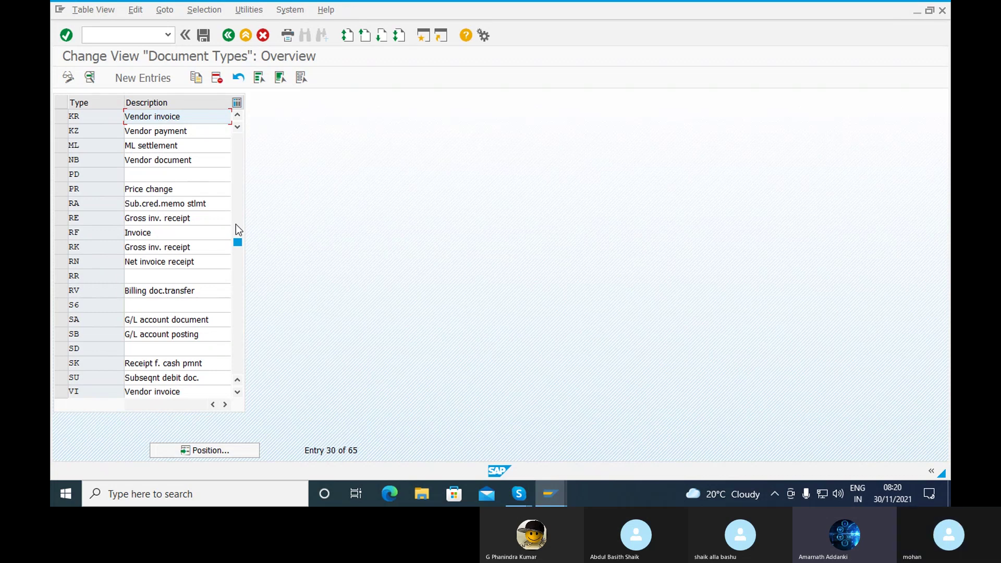
click(89, 115)
double_click(89, 116)
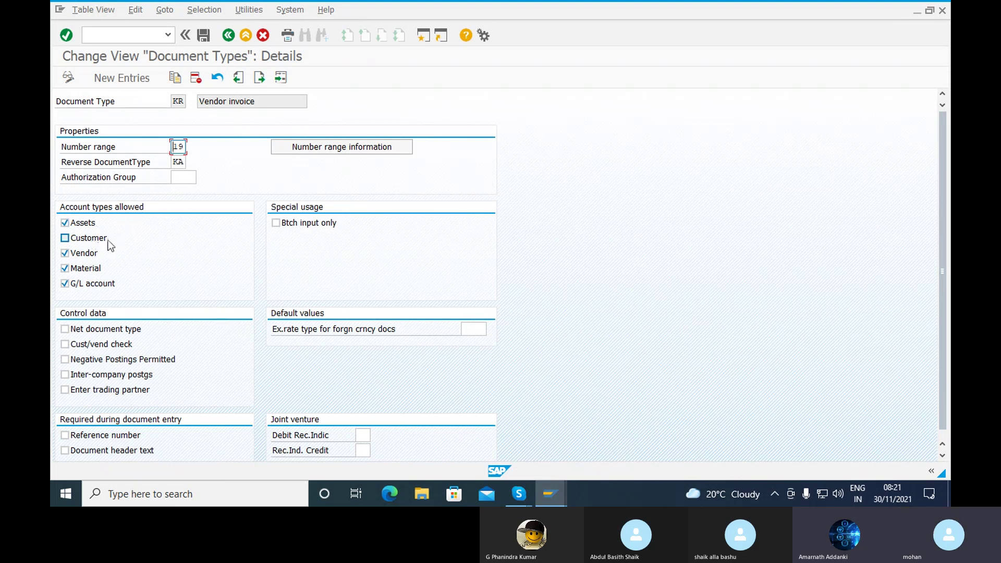
- Permit negative postings for document type KR and save it under a new customizing request described as "CREATION OF KR DOCUMENT"
click(126, 365)
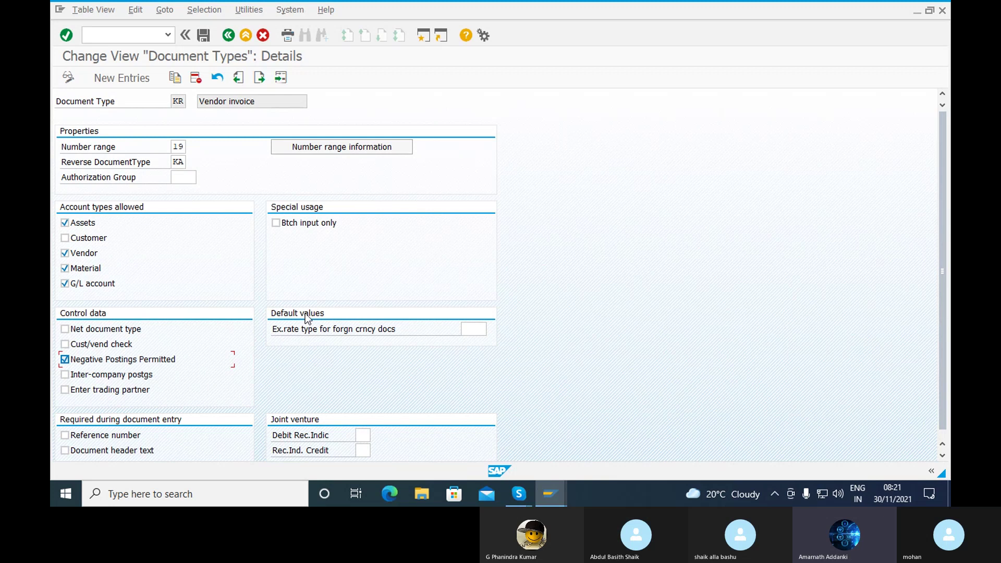
click(204, 36)
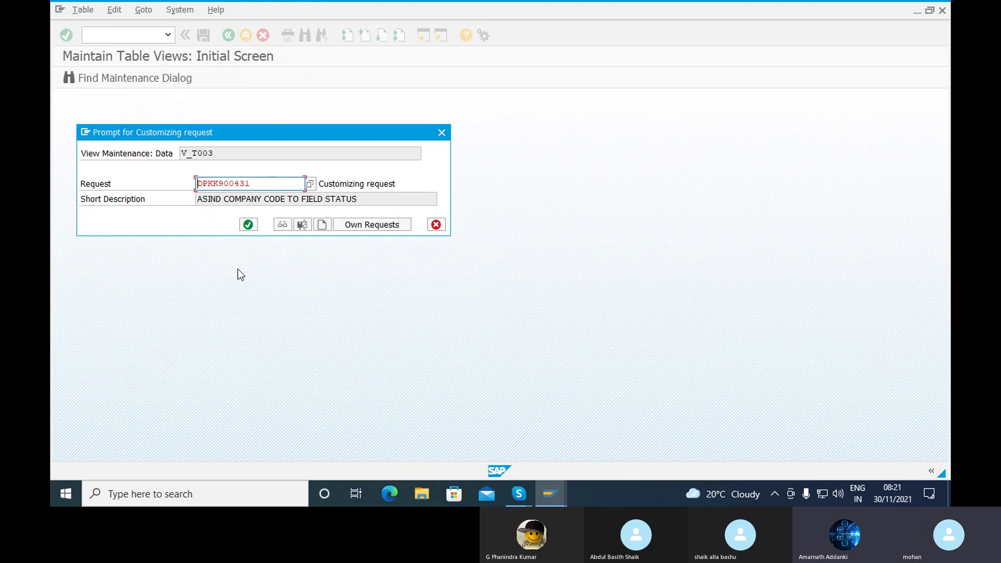
click(320, 225)
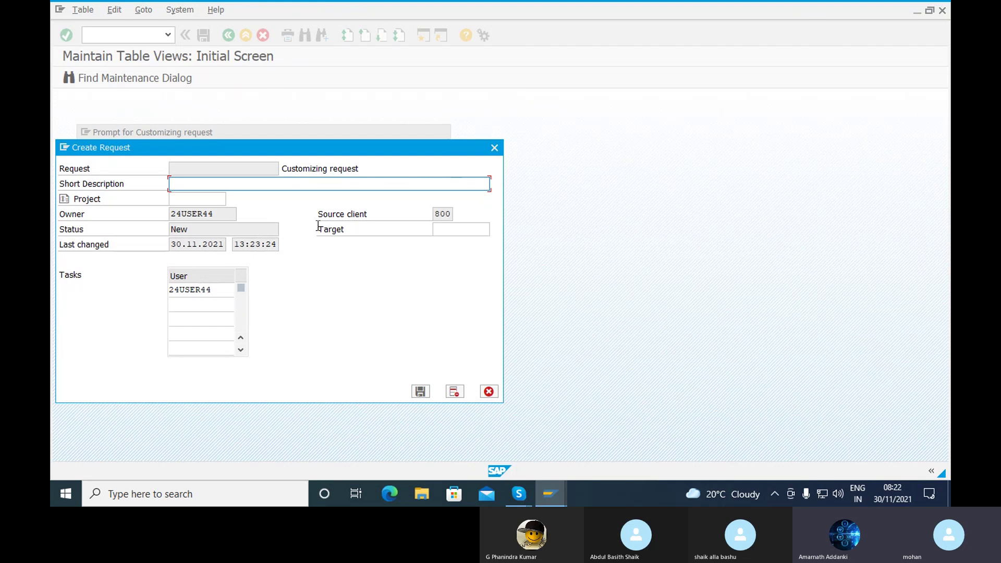
text(K)
key(BackSpace)
text(CRE)
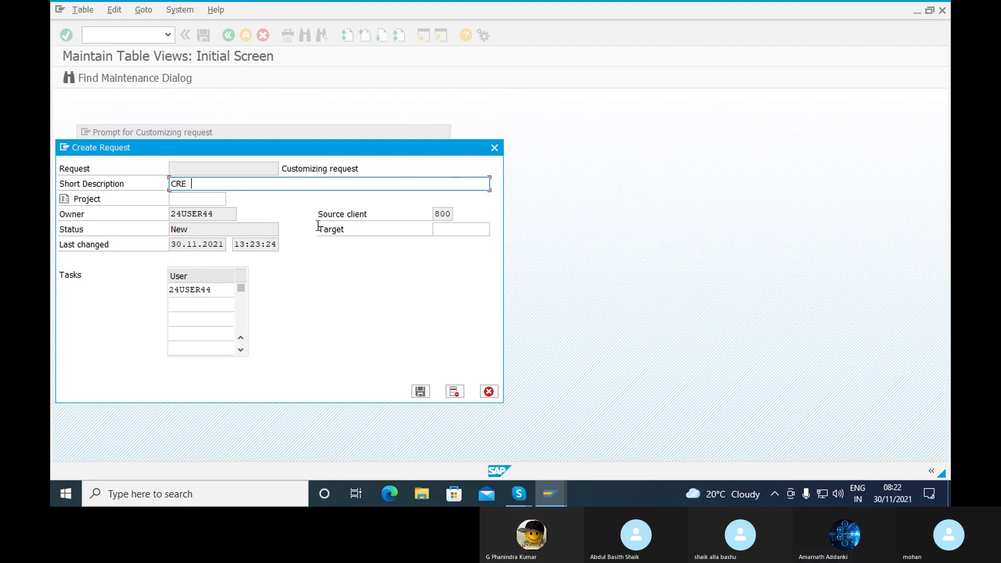
key(BackSpace)
text(ATION OF )
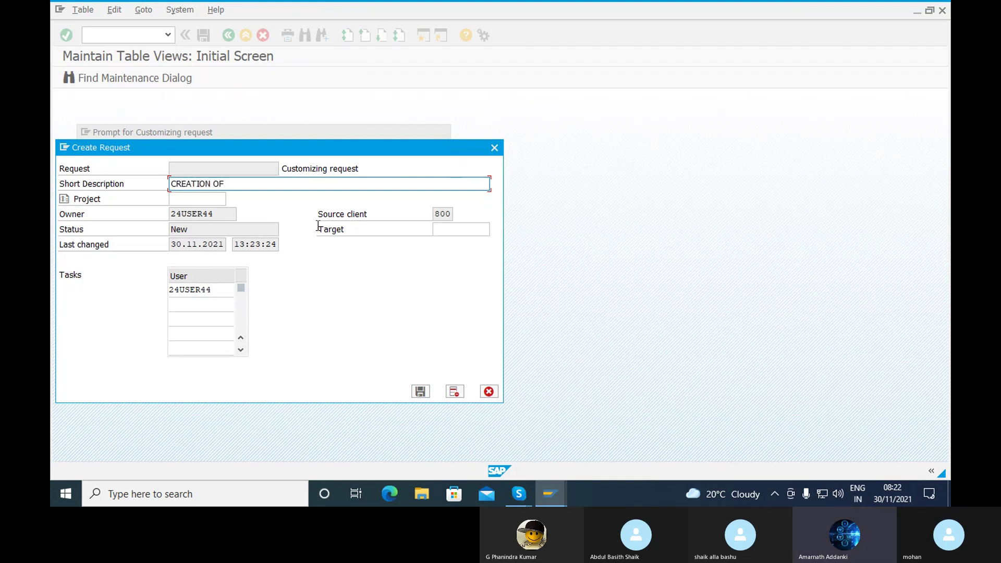
text(KR DOCUMENT)
click(421, 393)
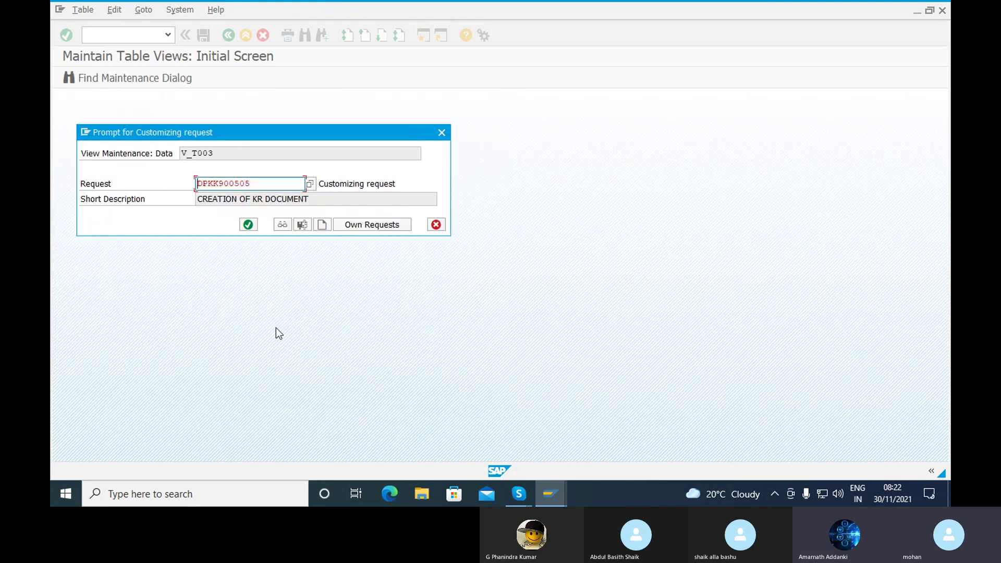
click(249, 225)
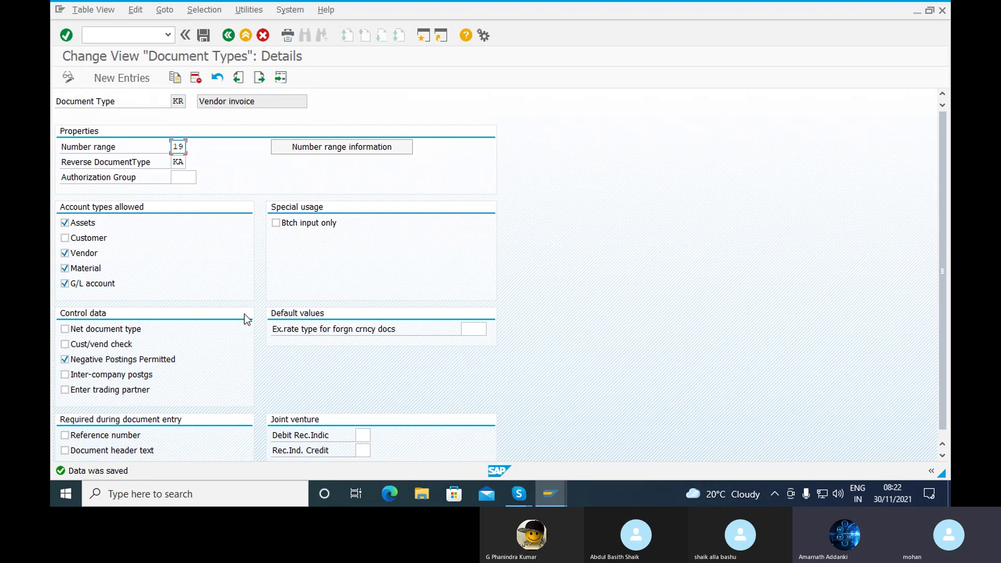
- From KR's number range information, open the accounting document intervals of company code RAMA in change mode
click(365, 147)
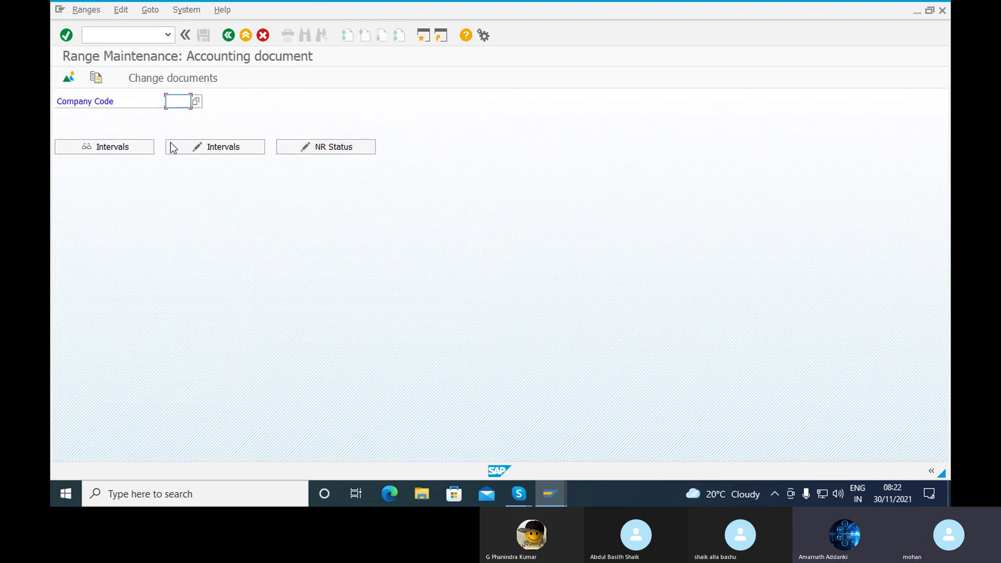
text(R)
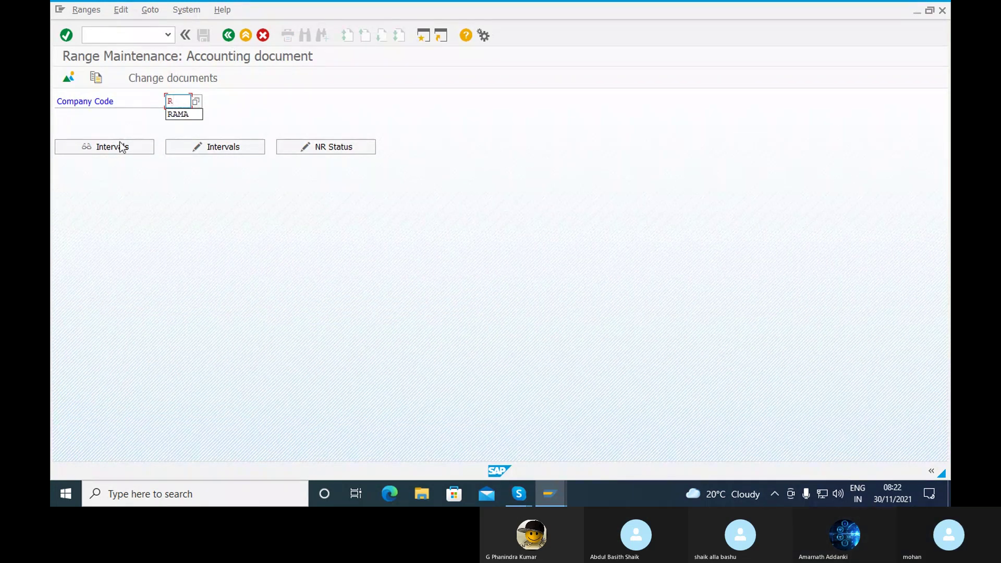
click(179, 114)
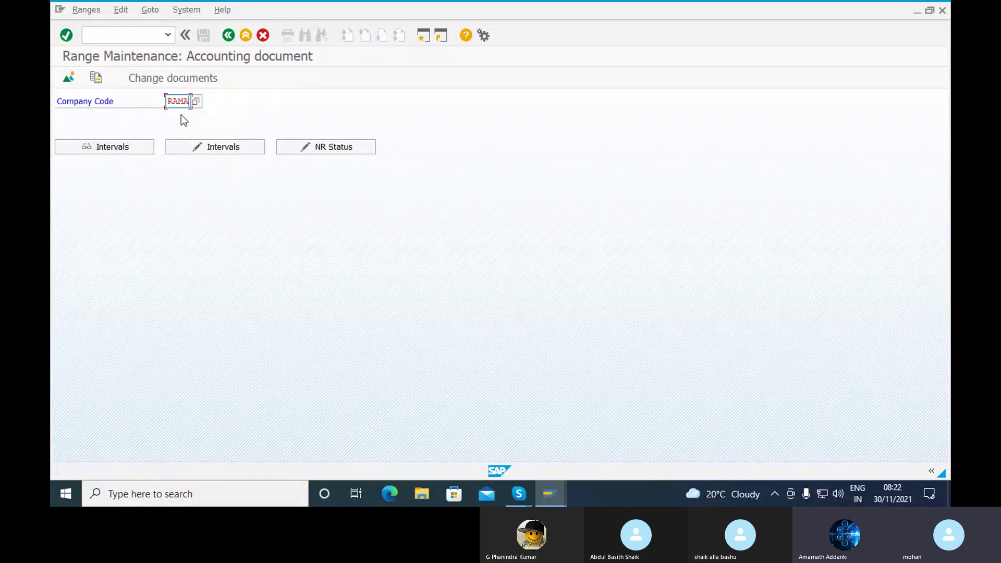
click(232, 151)
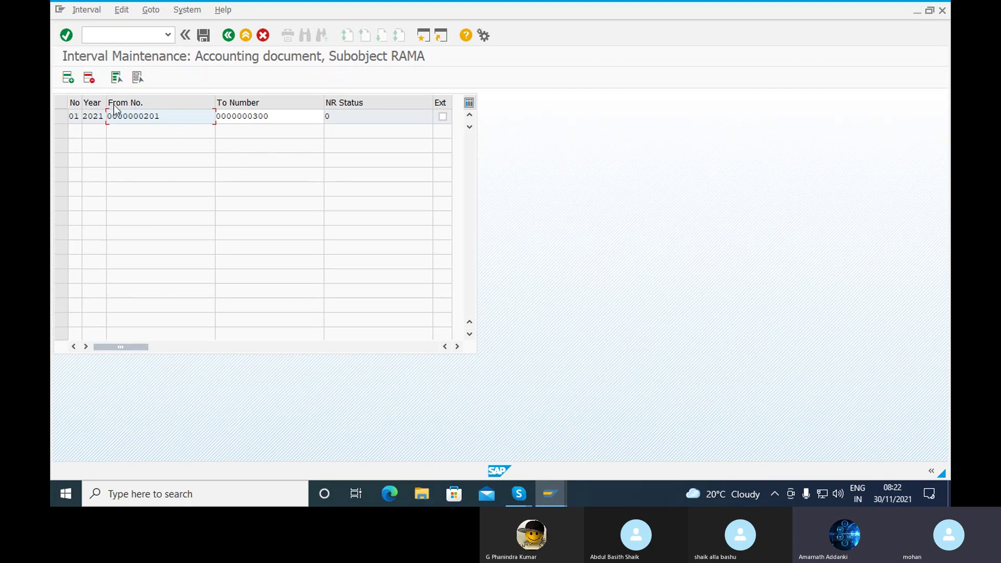
- Insert number range interval 19 for year 2021, running from 300 to 500, in company code RAMA
click(68, 79)
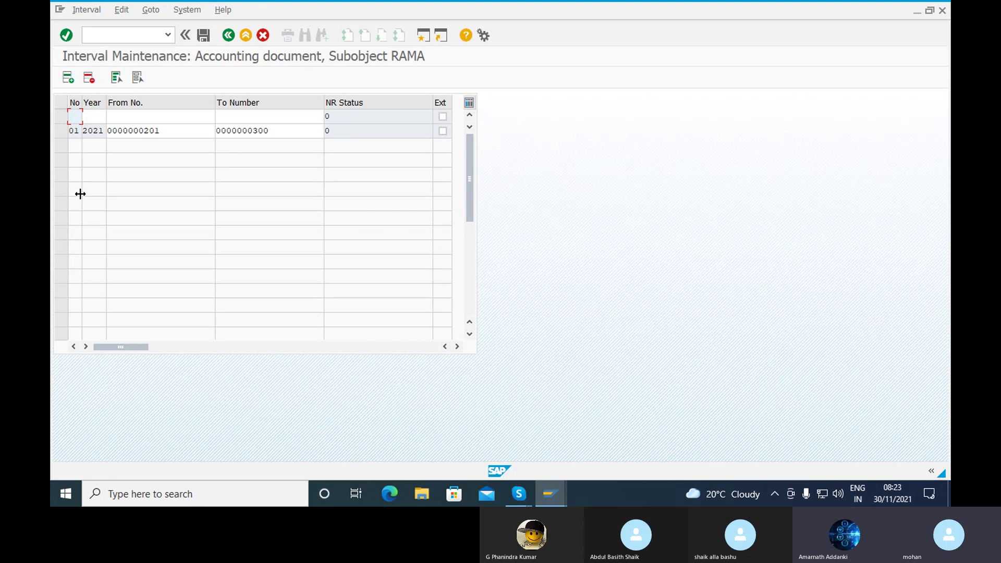
text(19)
click(90, 116)
text(2021)
click(135, 120)
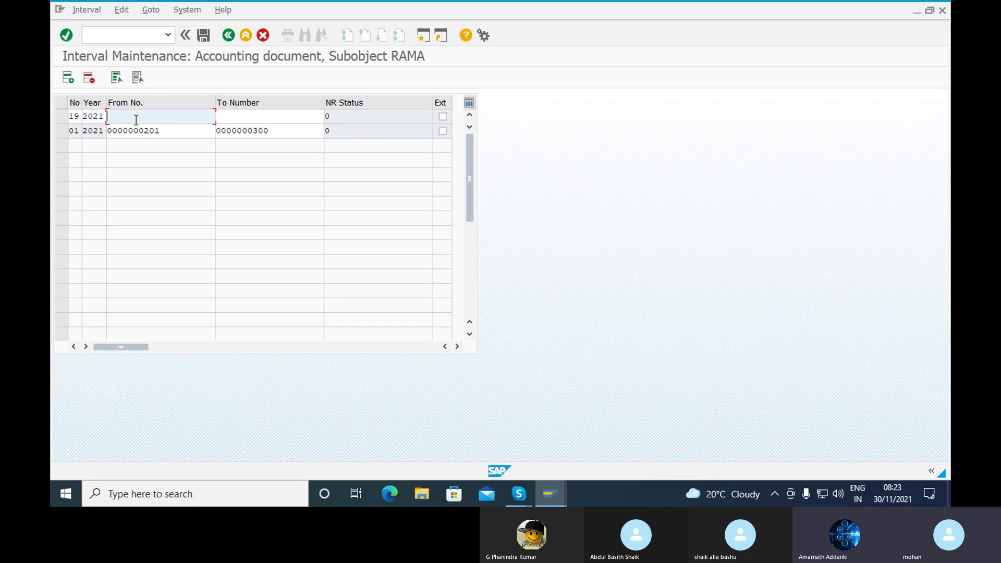
text(300)
click(233, 113)
text(500)
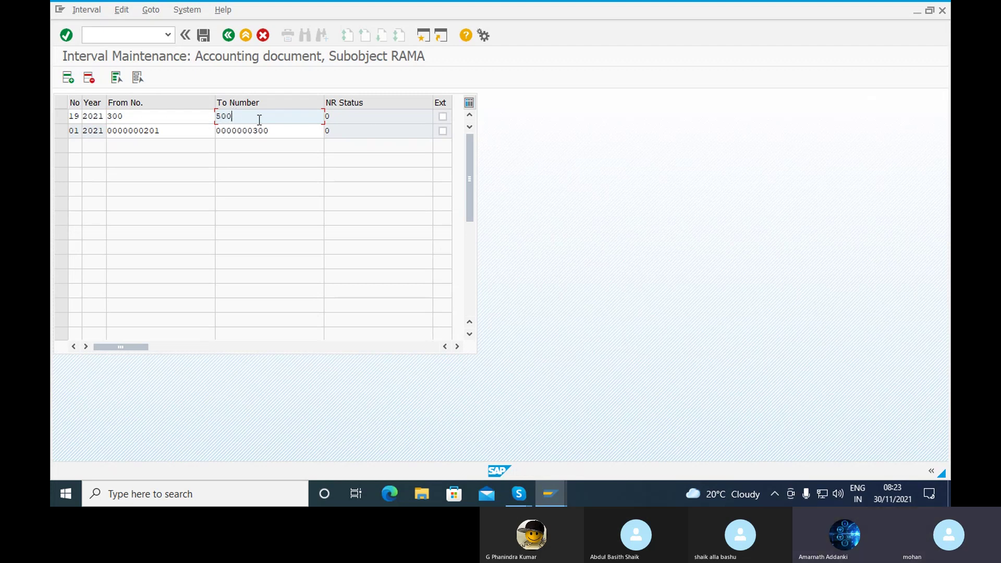
key(Return)
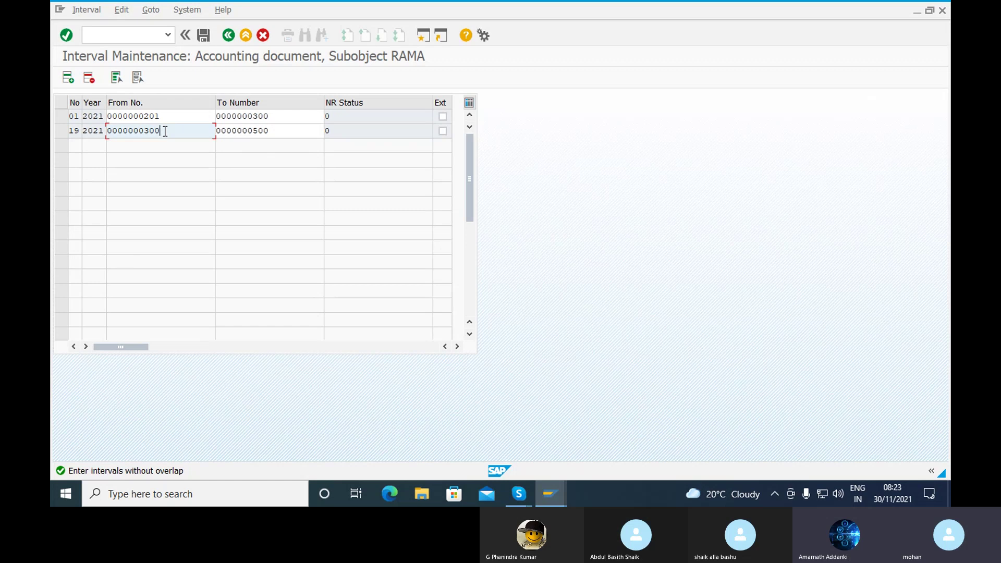
- Set the start number of interval 19 to 301 and save the intervals, accepting the transport notice
key(BackSpace)
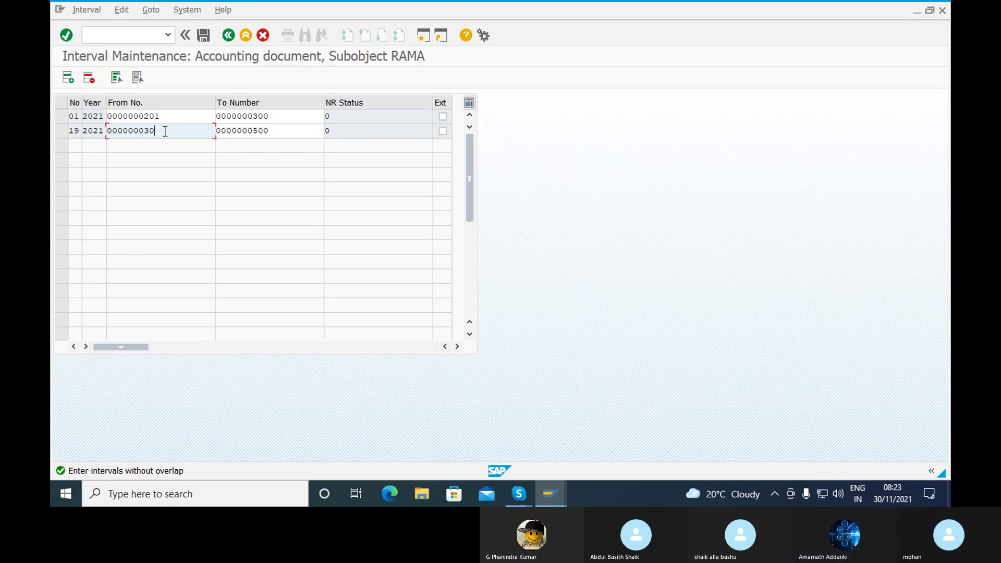
text(1)
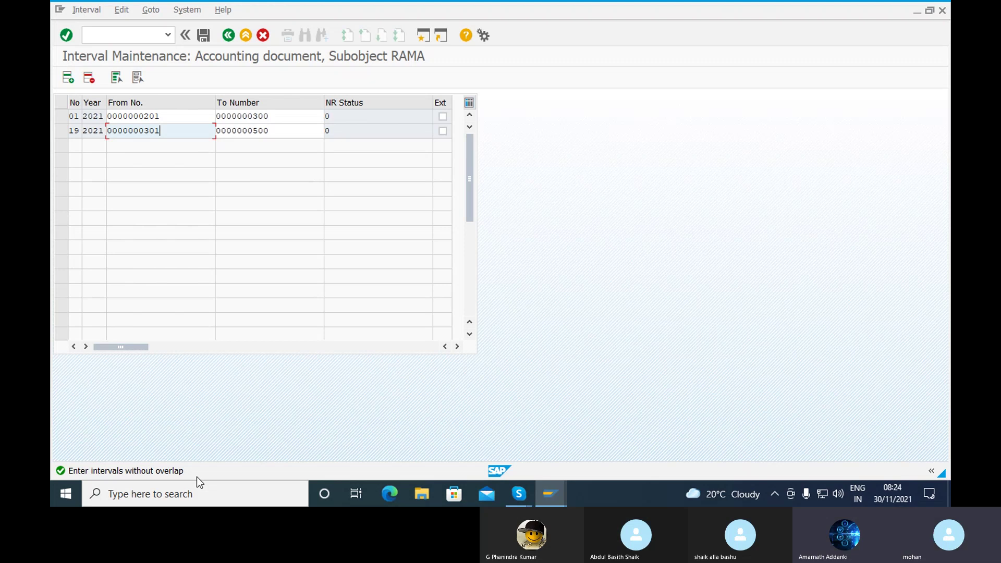
key(Return)
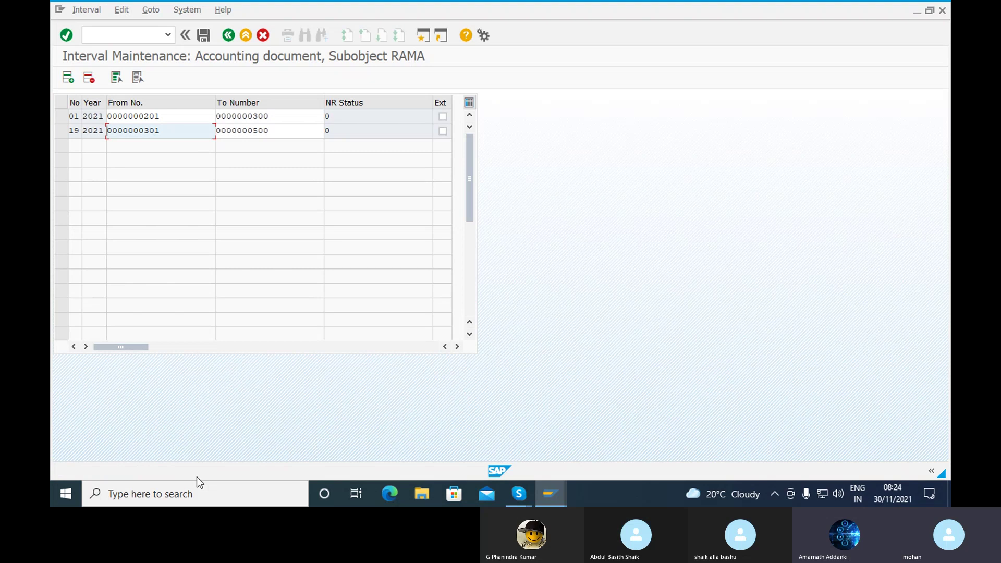
click(284, 130)
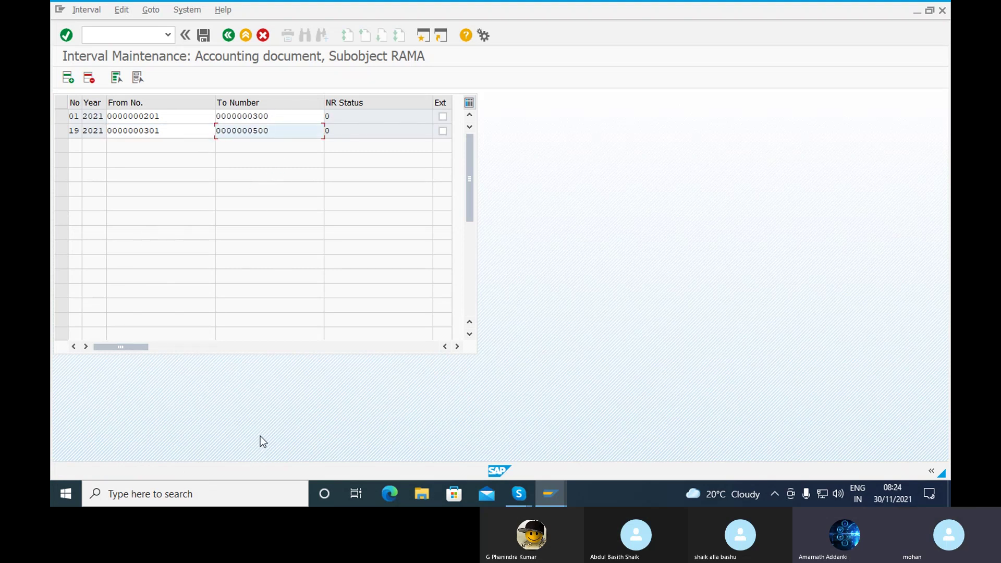
click(203, 36)
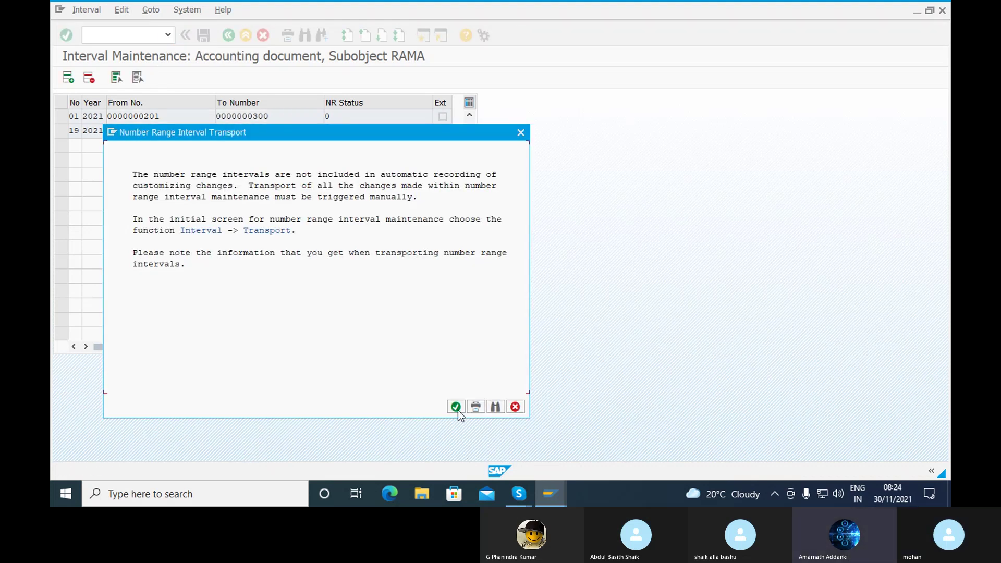
click(457, 408)
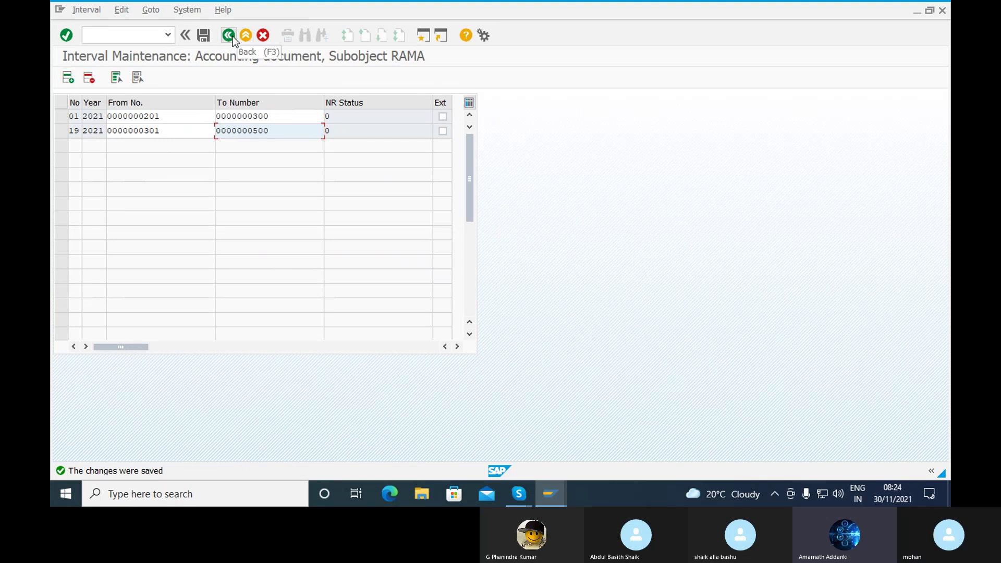
- Leave interval maintenance and run transaction OBA7 to return to the document types overview
click(135, 32)
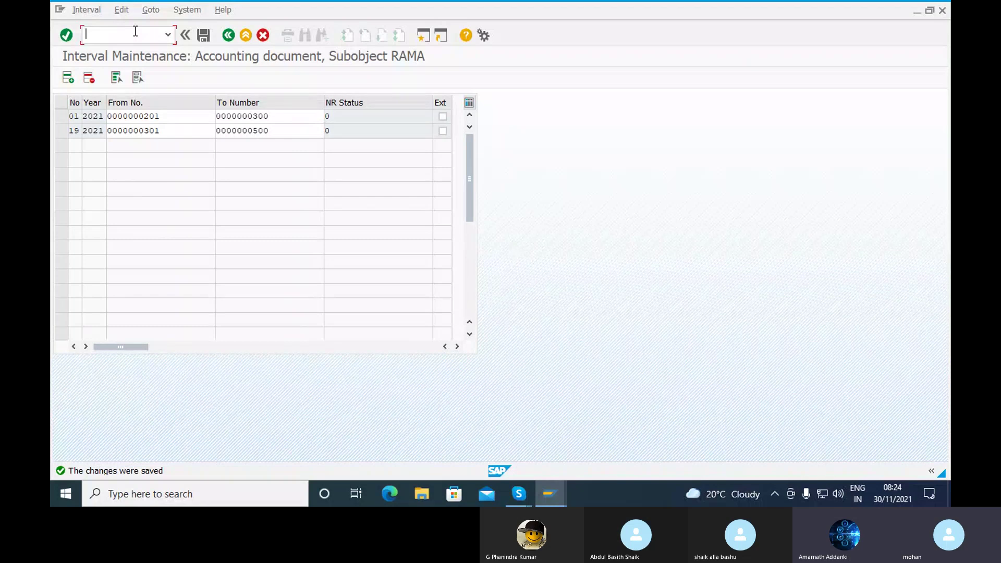
text(/NOBA7)
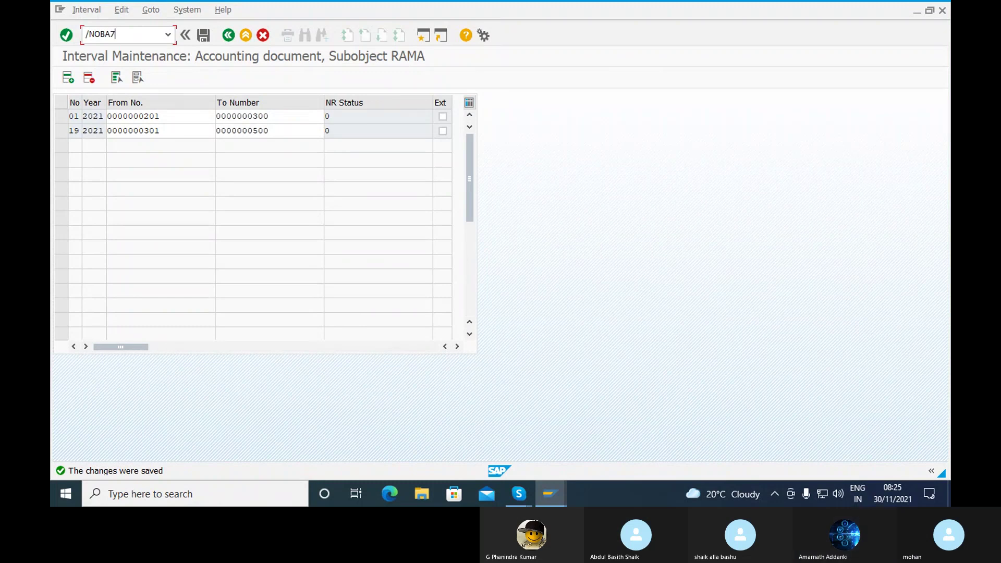
key(Return)
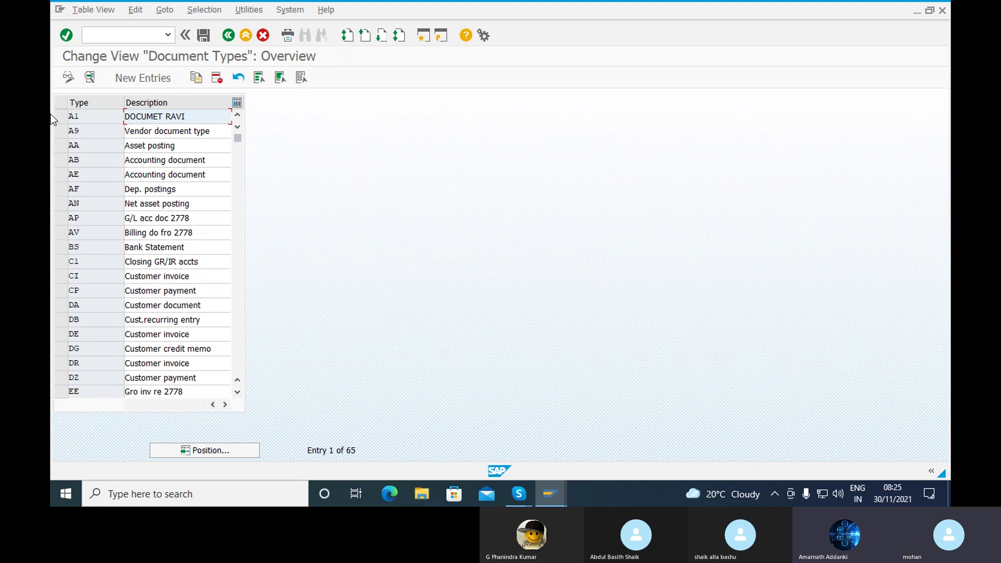
- Jump to document type KZ in the overview and open its details
click(227, 455)
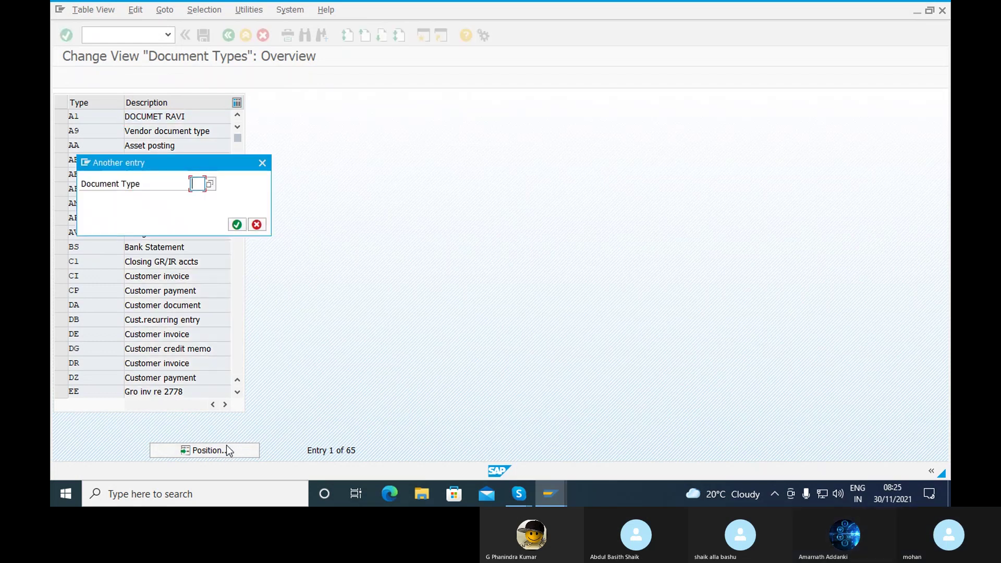
text(KN)
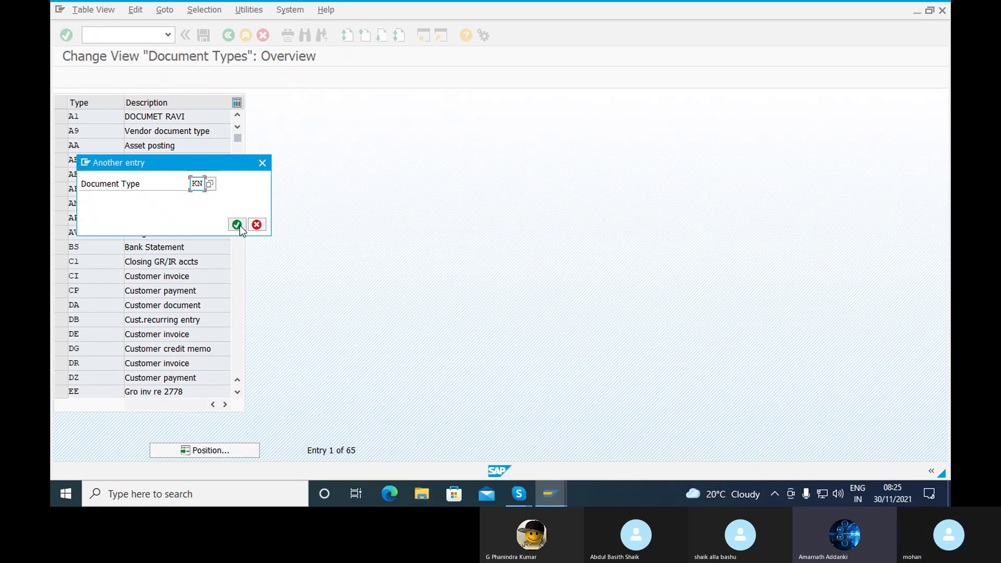
key(BackSpace)
text(Z)
click(234, 225)
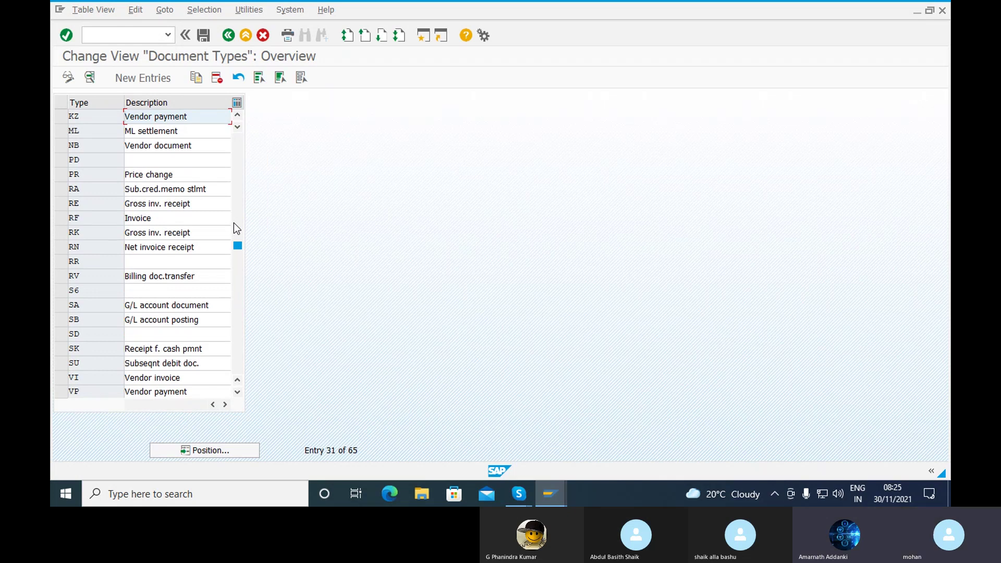
double_click(107, 115)
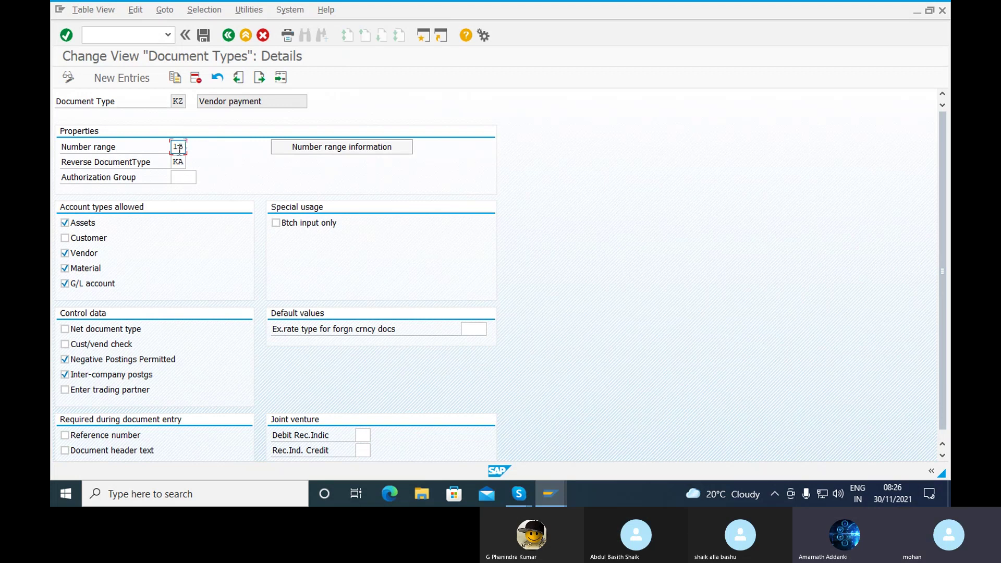
- Assign number range 20 to document type KZ, allow customer accounts and enable the customer/vendor check
drag(184, 146, 172, 151)
text(20)
click(66, 238)
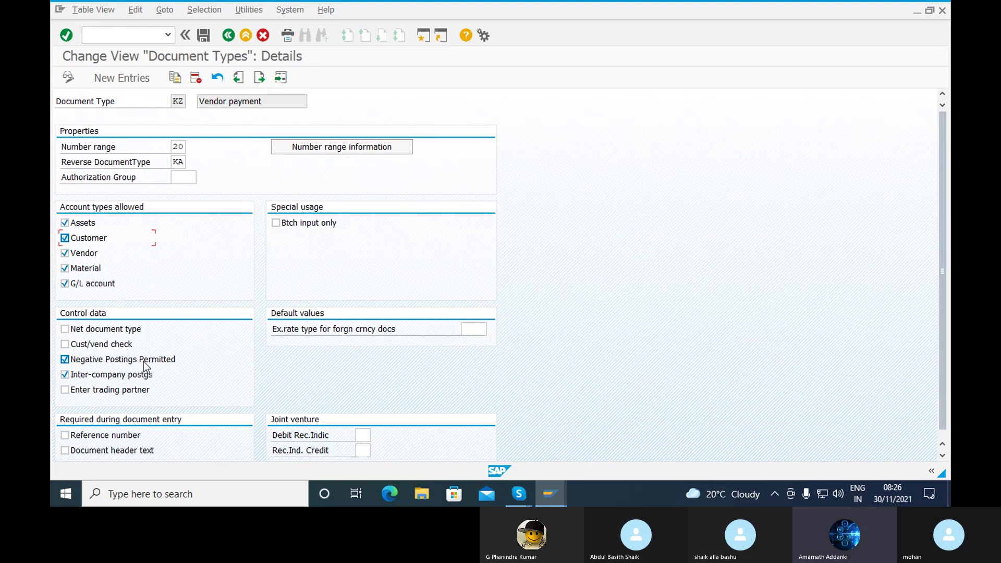
click(104, 349)
click(104, 350)
- Save document type KZ under a new customizing request described as "CREATION OF KZ DOCUMENT"
click(204, 36)
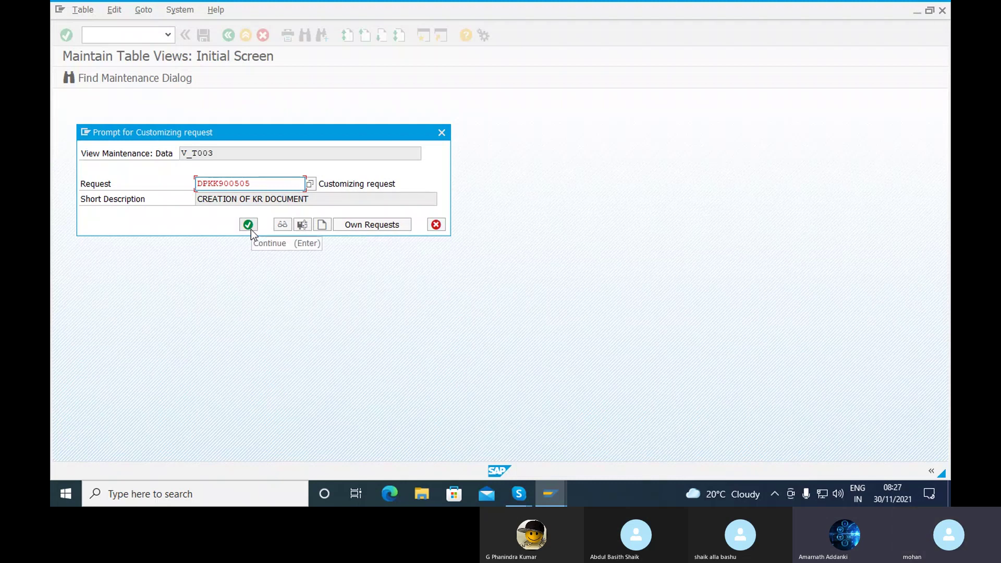
click(323, 225)
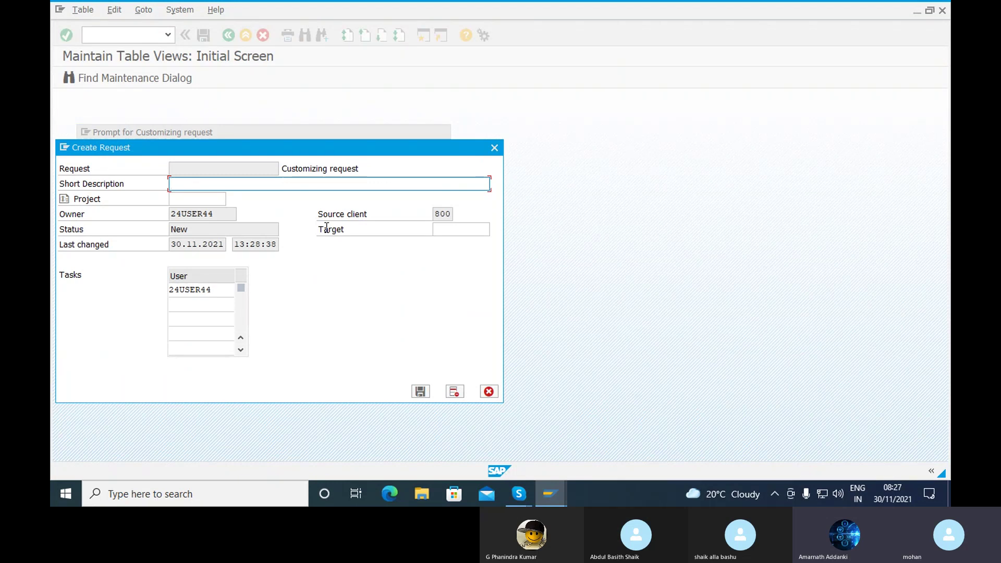
text(CRE)
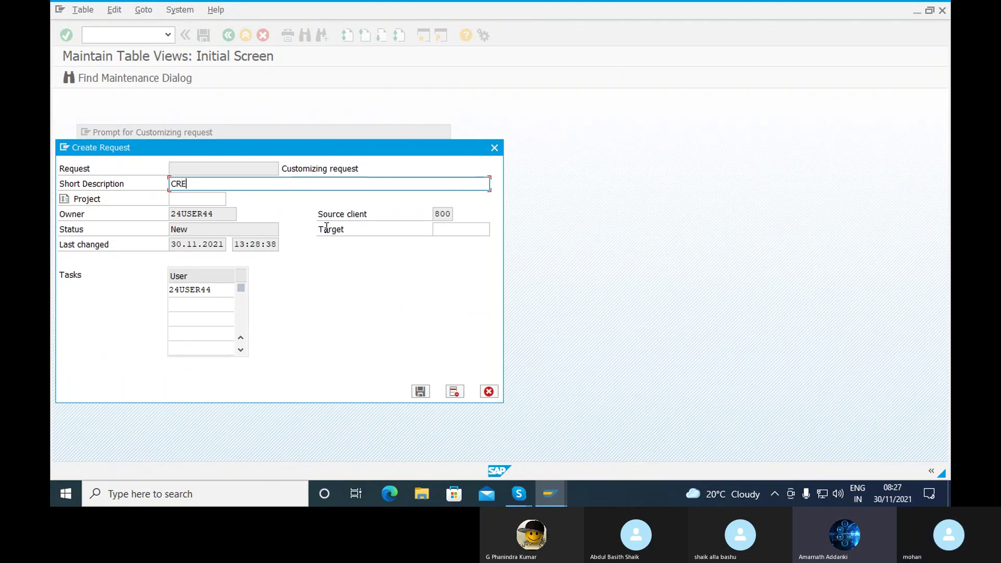
text(ATION OF)
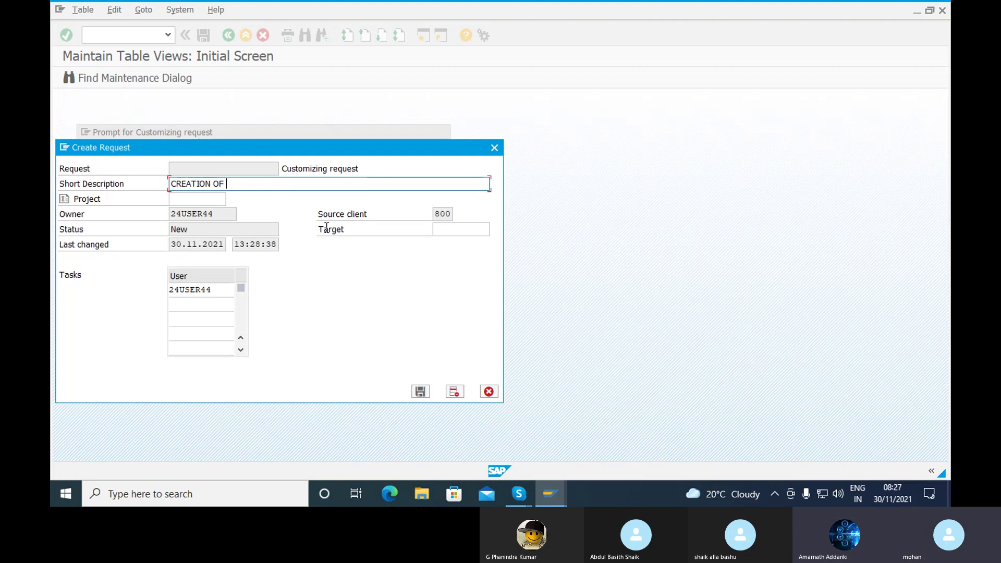
text(KZ DOC)
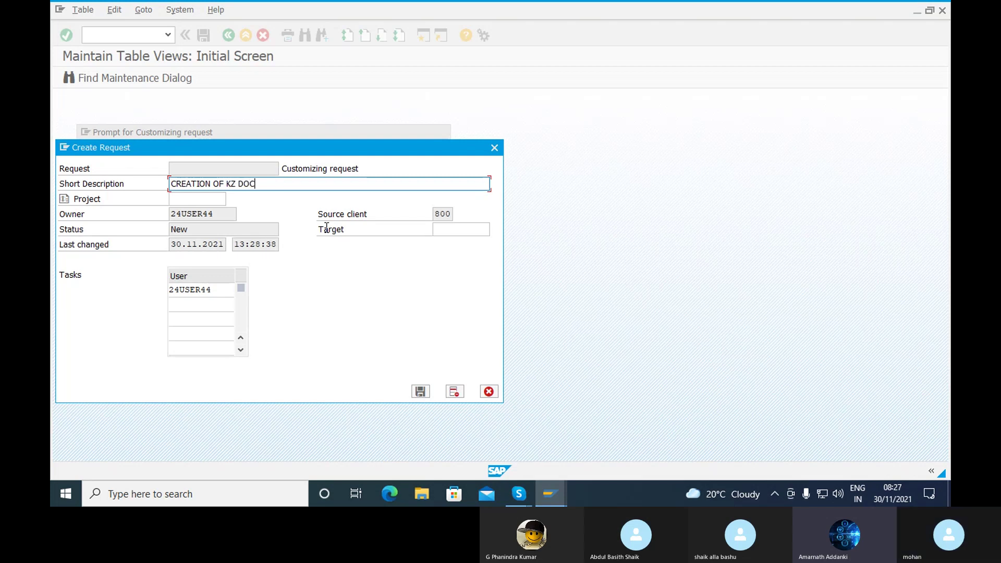
text(UMENT)
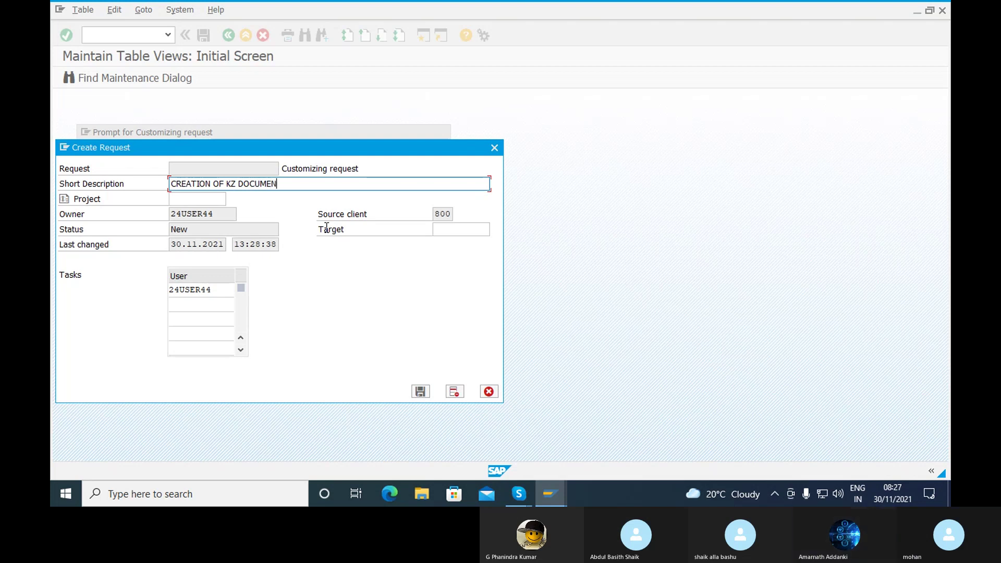
click(420, 391)
click(249, 225)
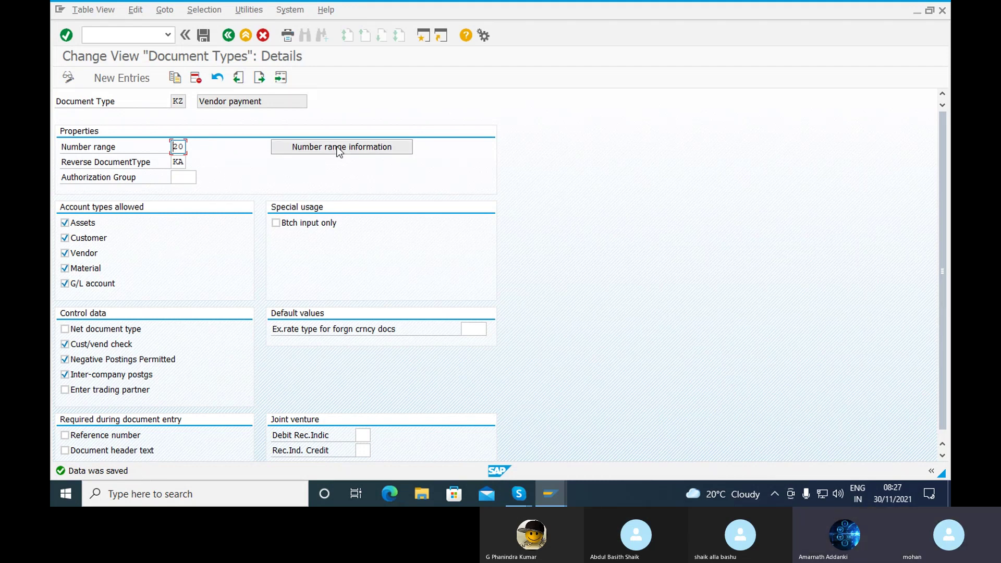
- From KZ's number range information, open the accounting document intervals of company code RAMA in change mode
click(364, 148)
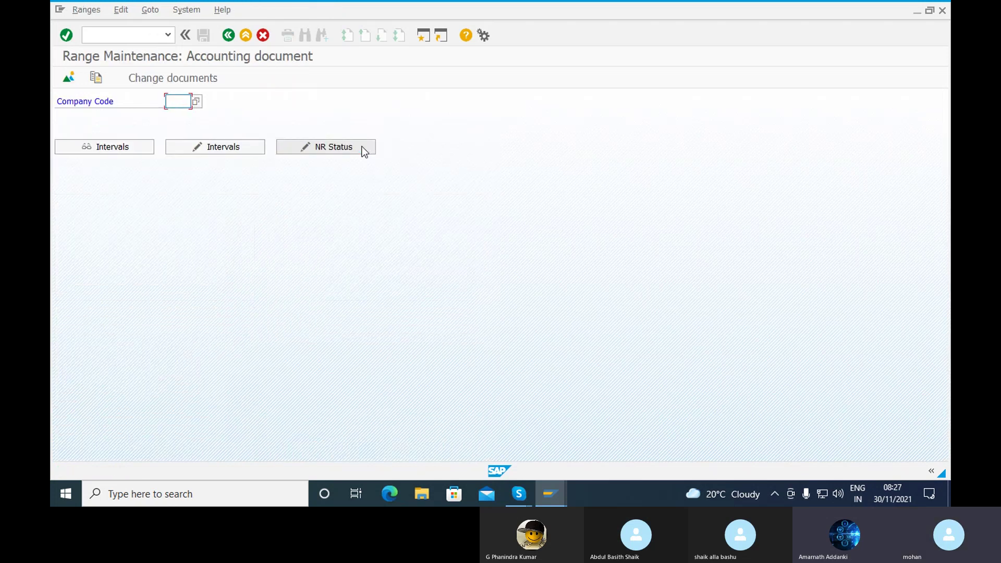
text(RA)
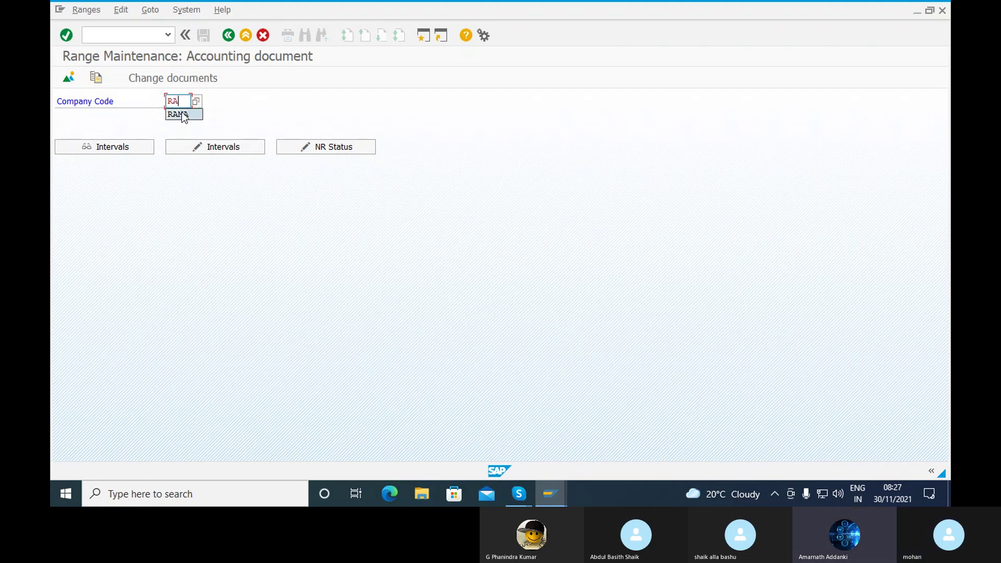
click(182, 114)
click(251, 148)
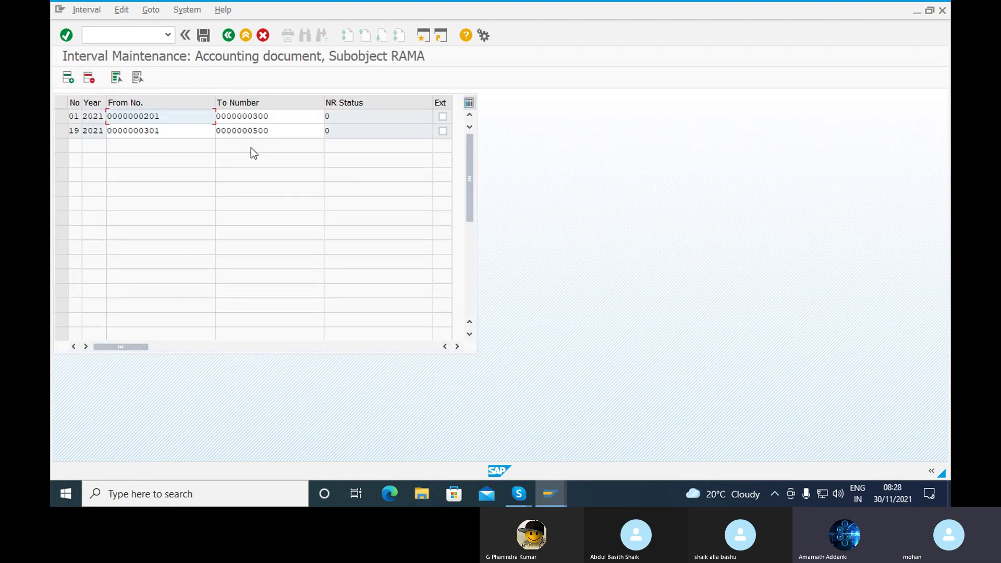
- Add number range interval 20 for year 2021 from 501 to 1000 and save RAMA's intervals
click(67, 79)
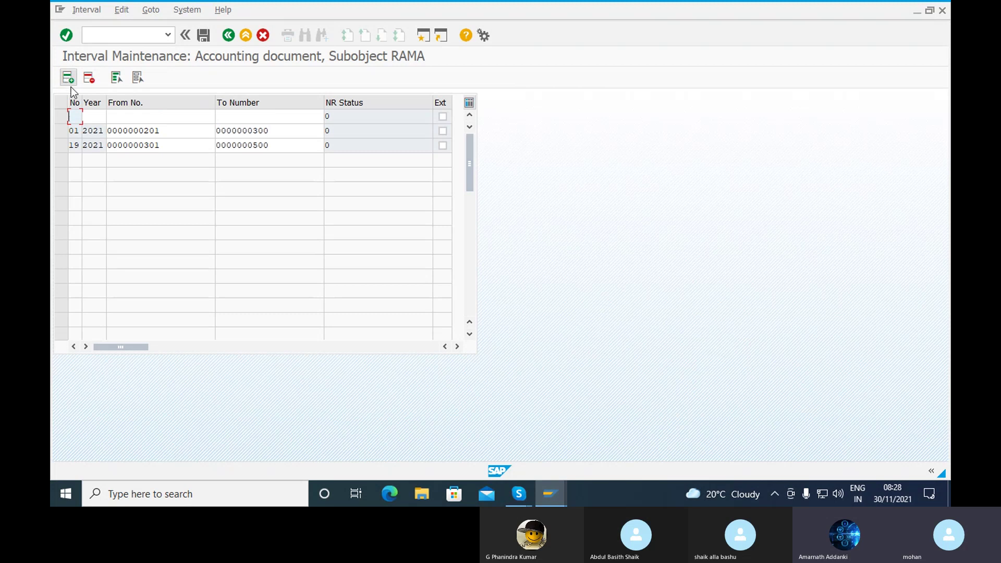
click(80, 115)
text(20)
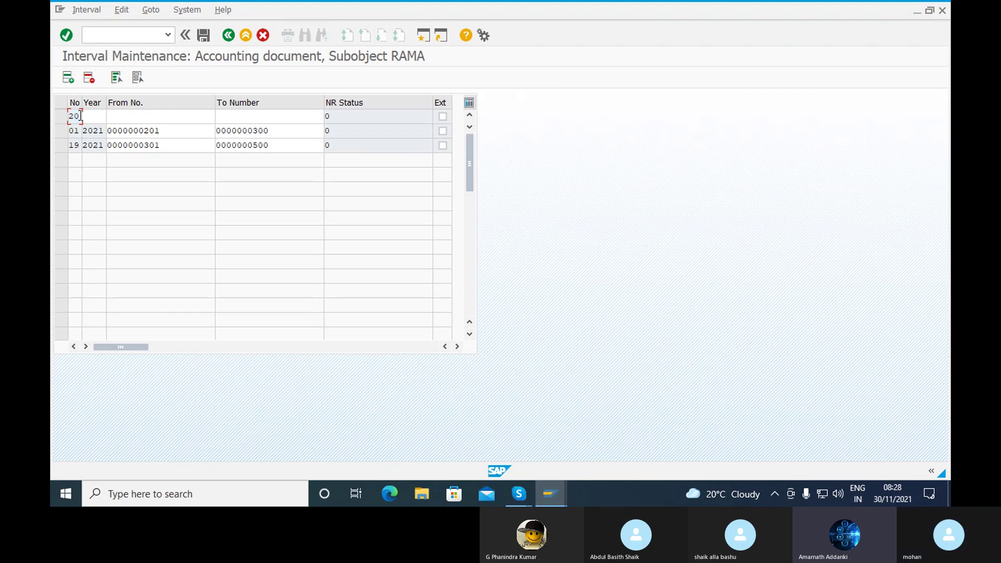
click(101, 115)
text(2021)
click(130, 114)
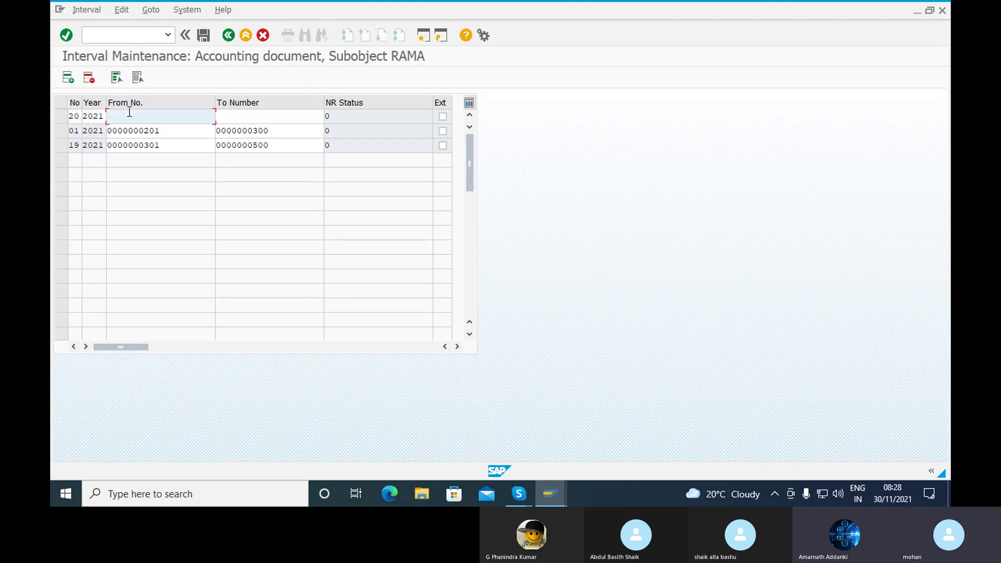
text(500)
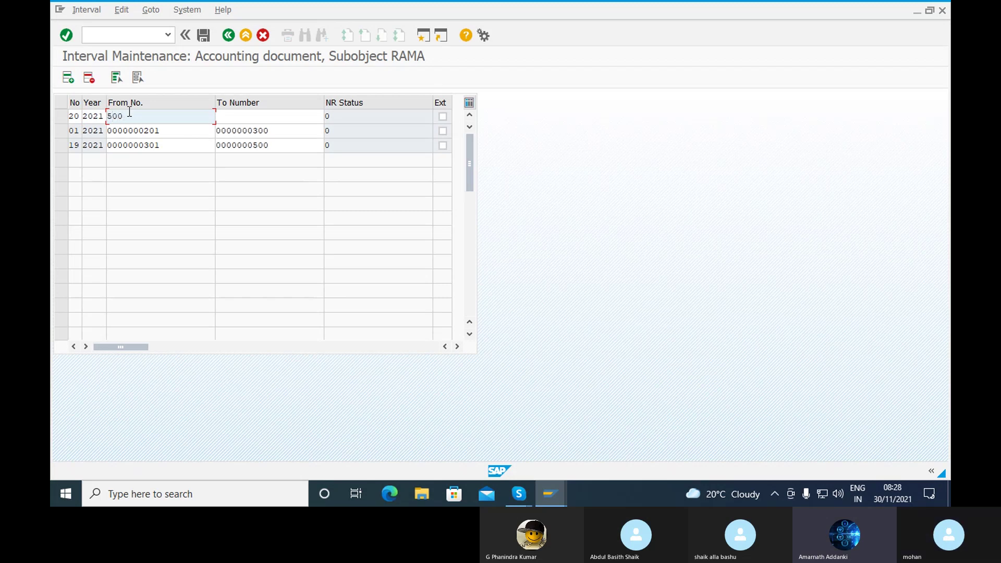
key(BackSpace)
text(1)
click(234, 113)
text(1000)
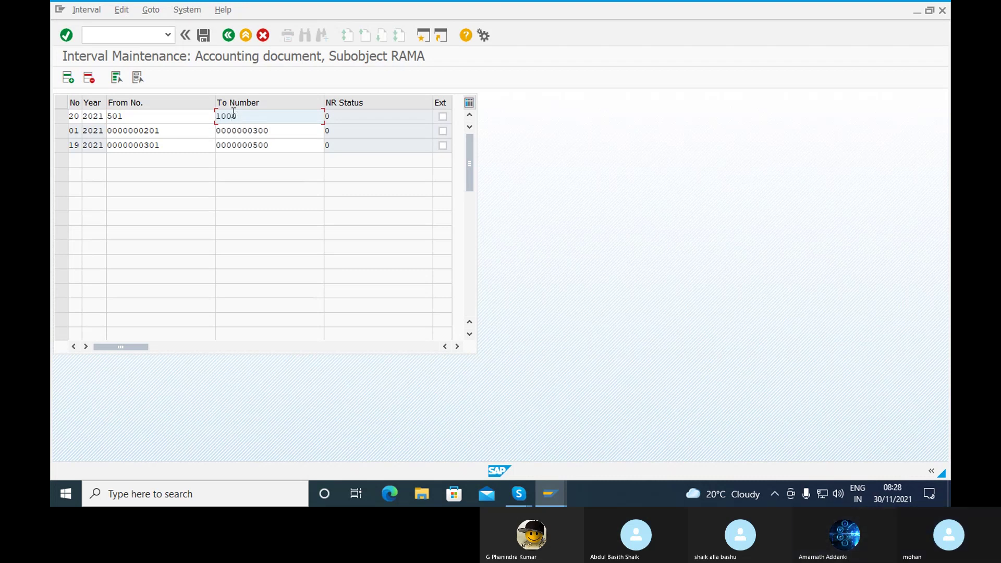
key(Return)
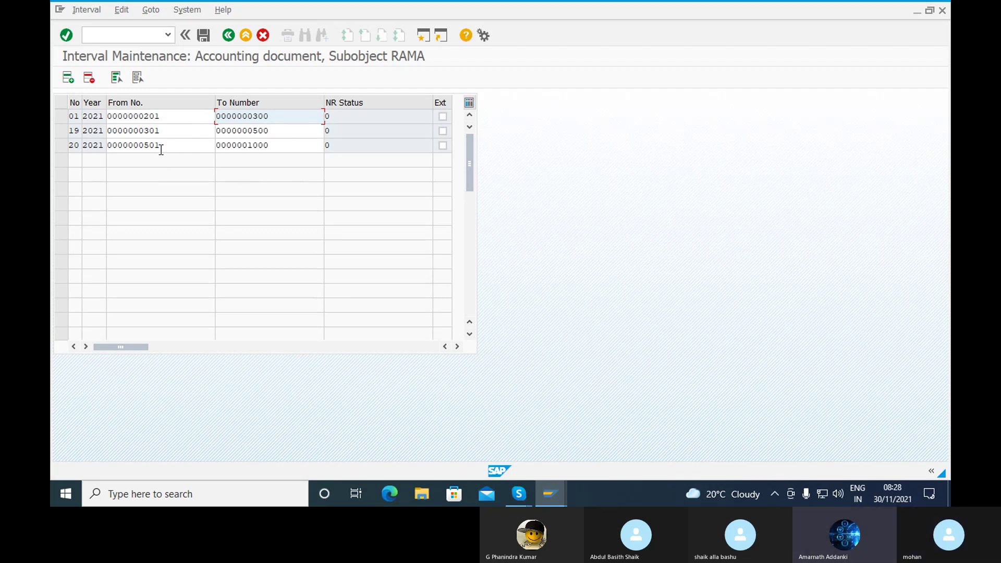
click(204, 34)
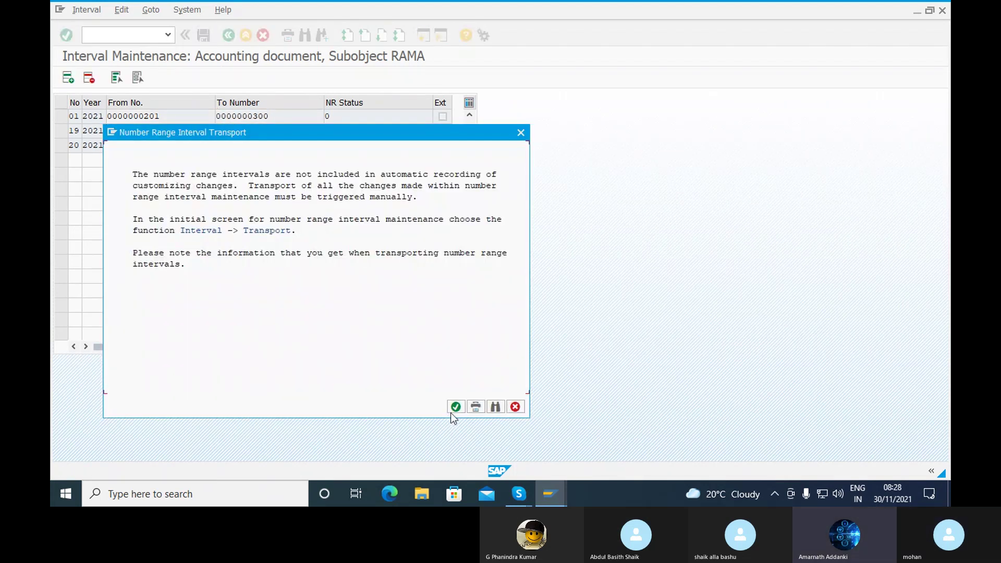
click(452, 411)
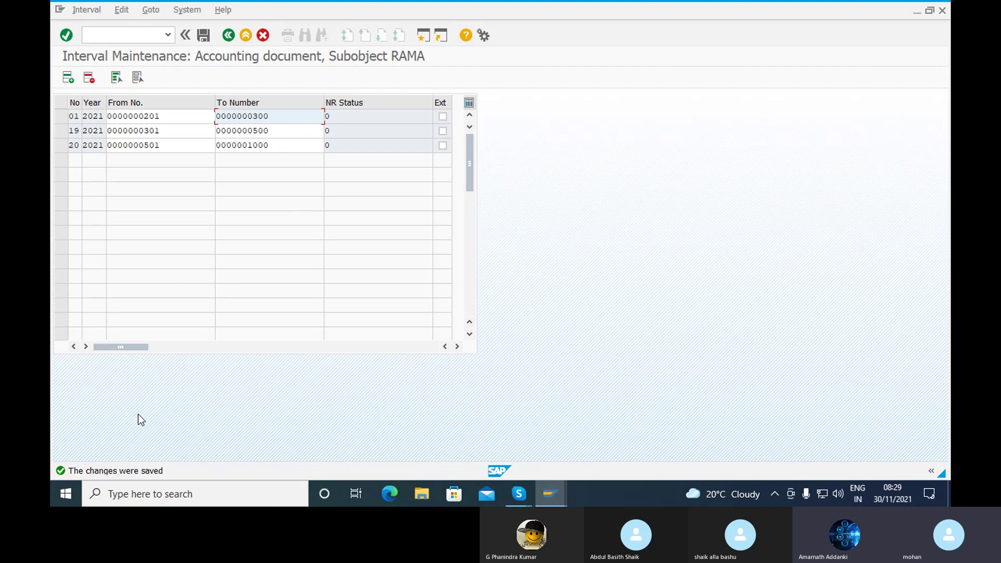
- Go to the document types overview with transaction /NOBA7, find document type DR and open its details
click(139, 35)
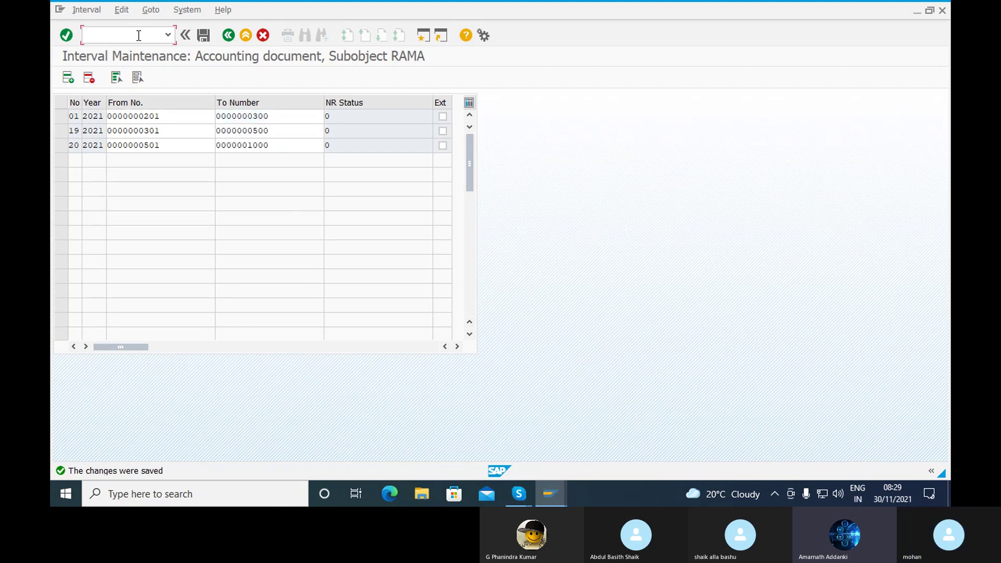
text(/NOBA7)
key(Return)
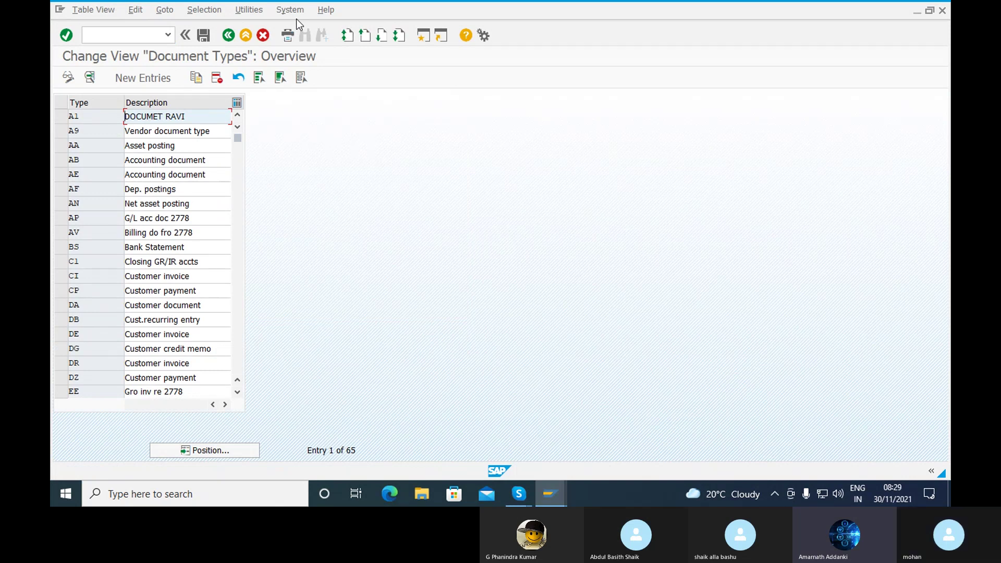
click(208, 452)
text(DR)
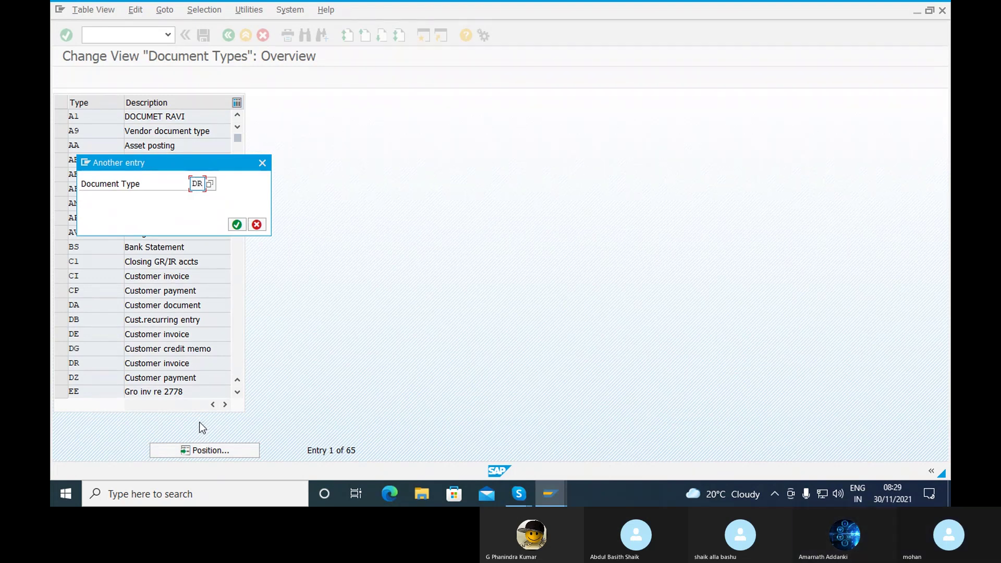
click(231, 224)
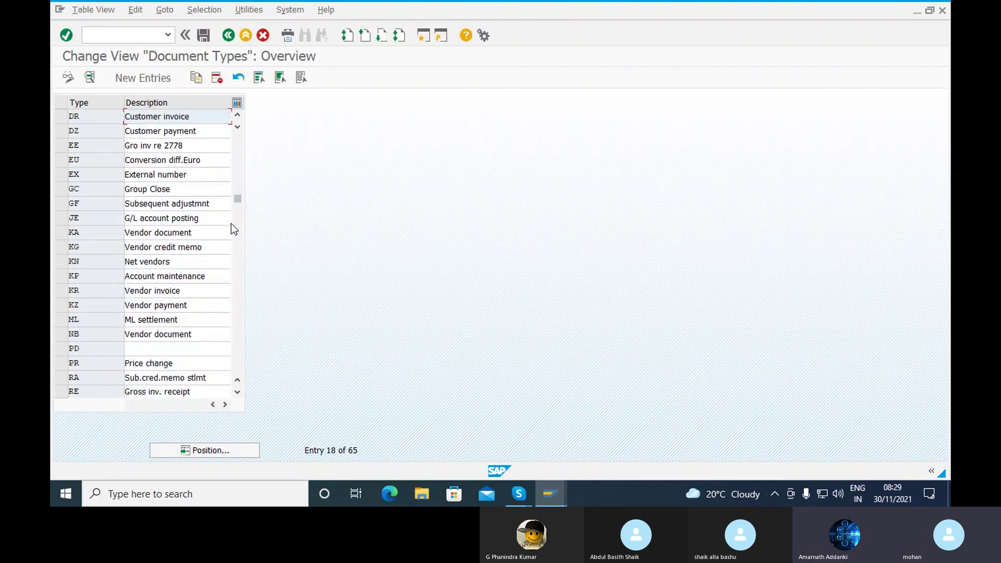
click(101, 116)
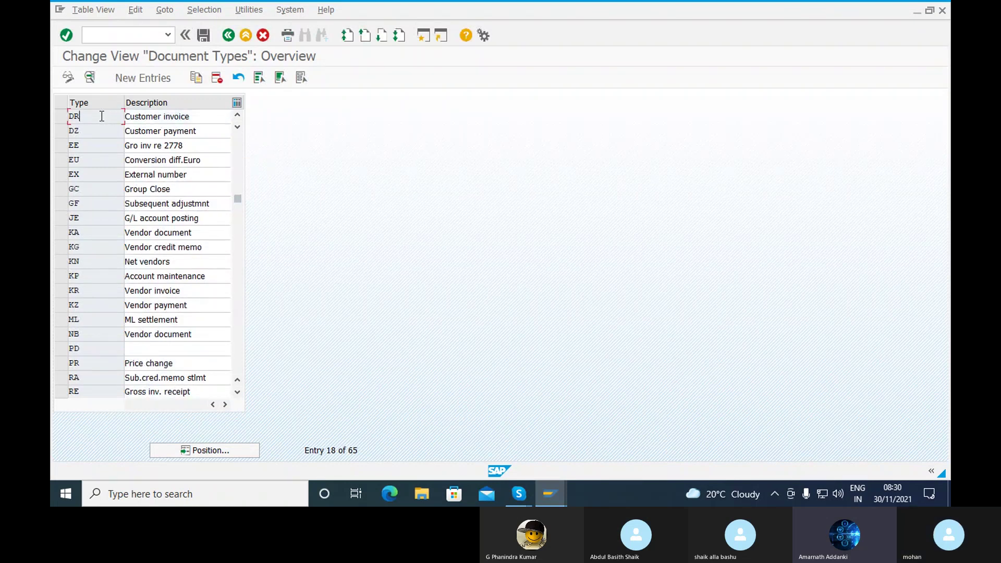
double_click(102, 116)
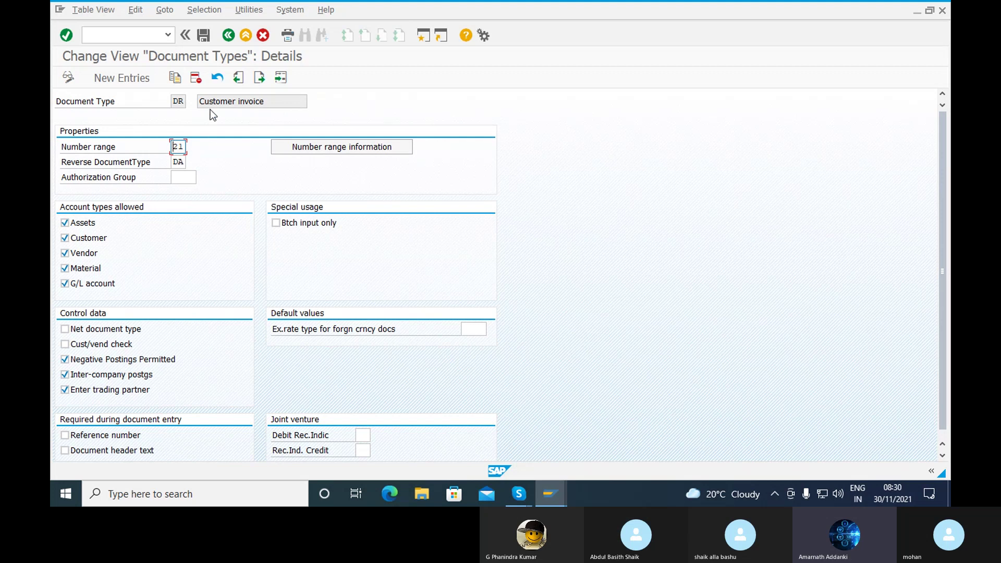
- Save document type DR and open company code RAMA's intervals in change mode from its number range information
click(204, 35)
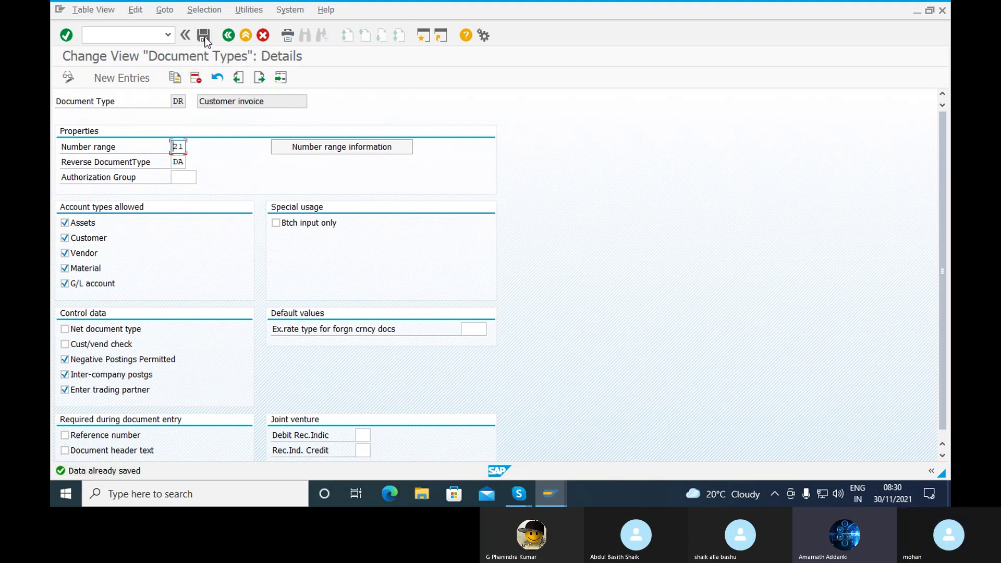
click(353, 148)
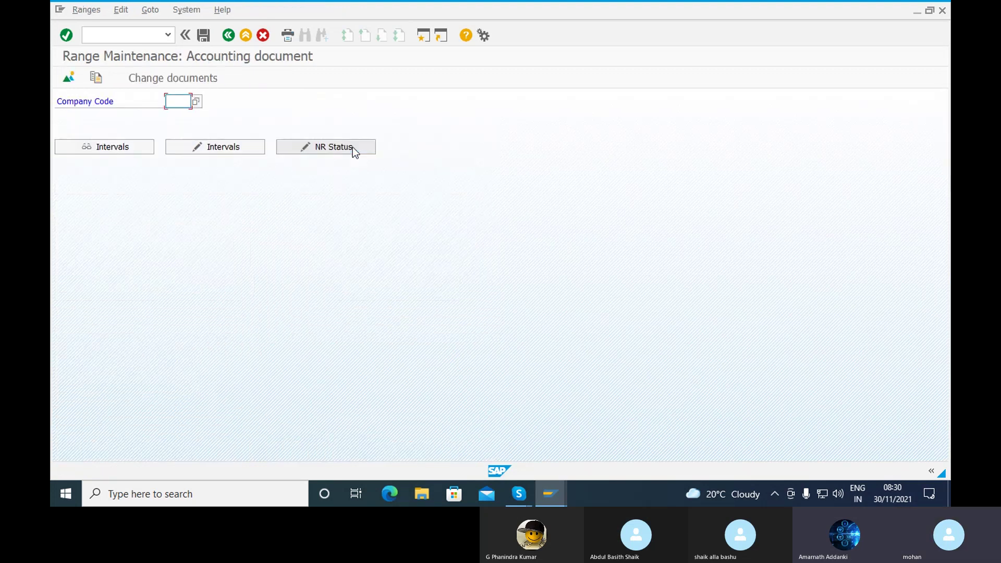
text(RA)
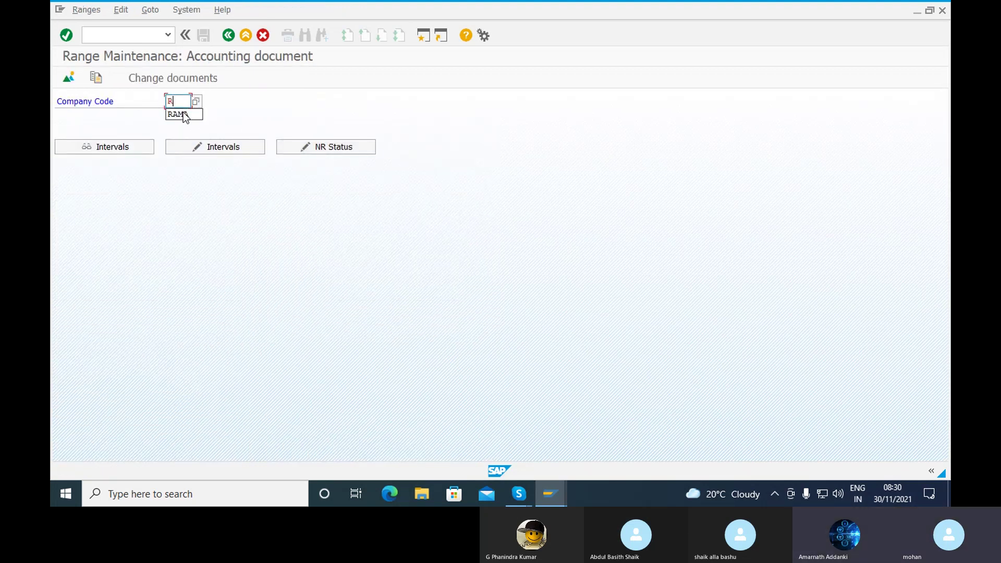
click(183, 115)
click(214, 149)
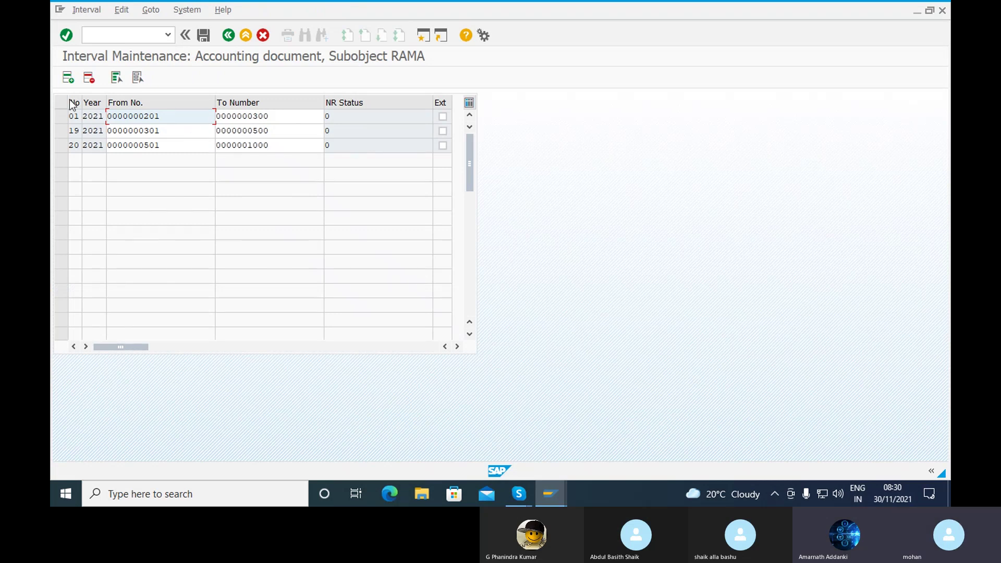
- Add number range interval 21 for year 2021 from 1001 to 1500 and save RAMA's intervals
click(66, 78)
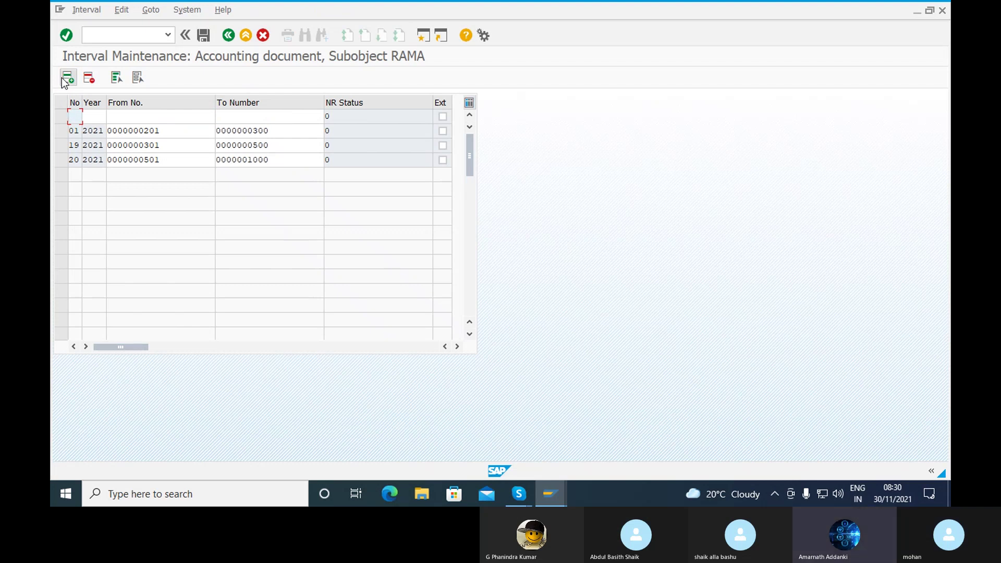
text(21)
key(Tab)
text(2021)
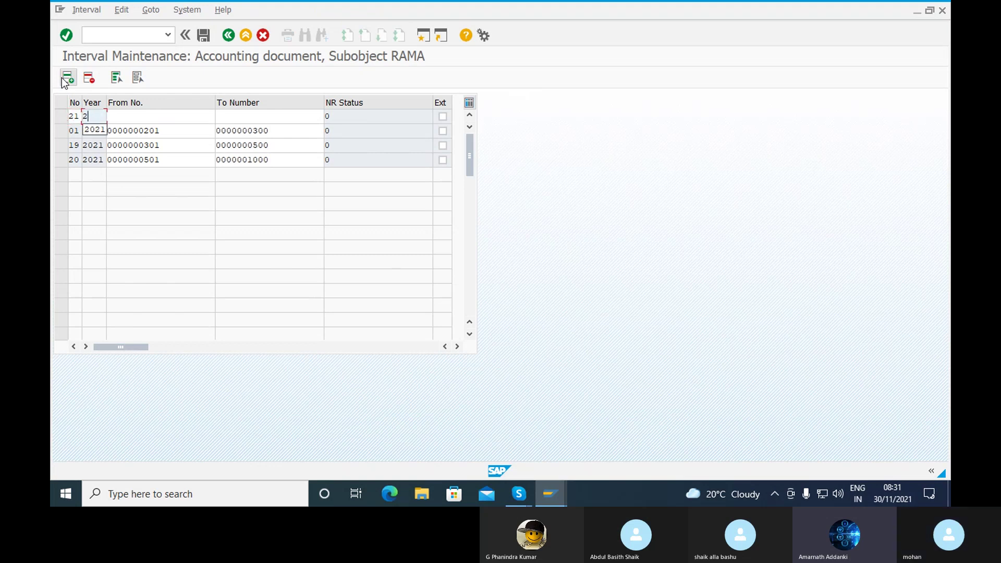
key(Tab)
text(1001)
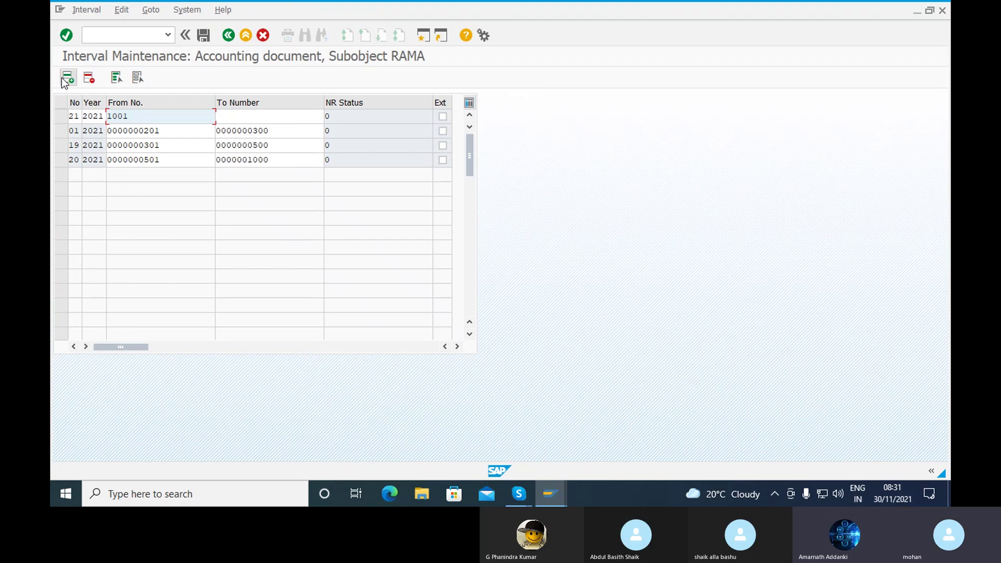
key(Tab)
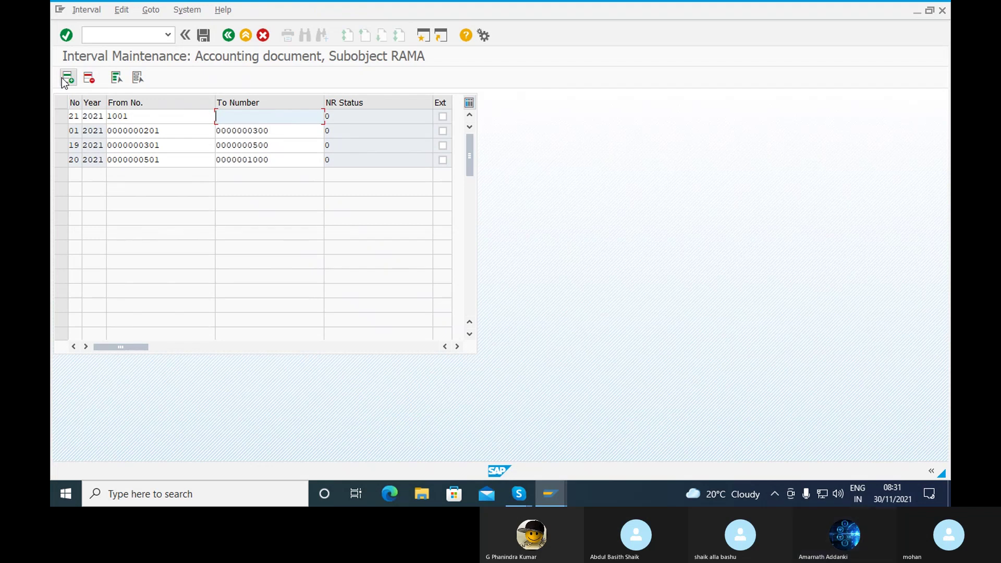
text(1500)
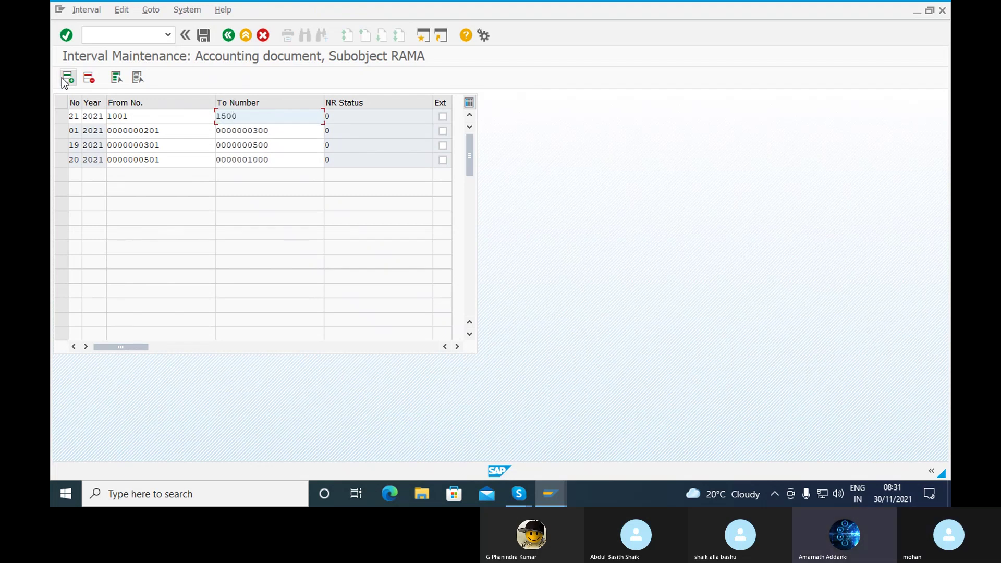
key(Return)
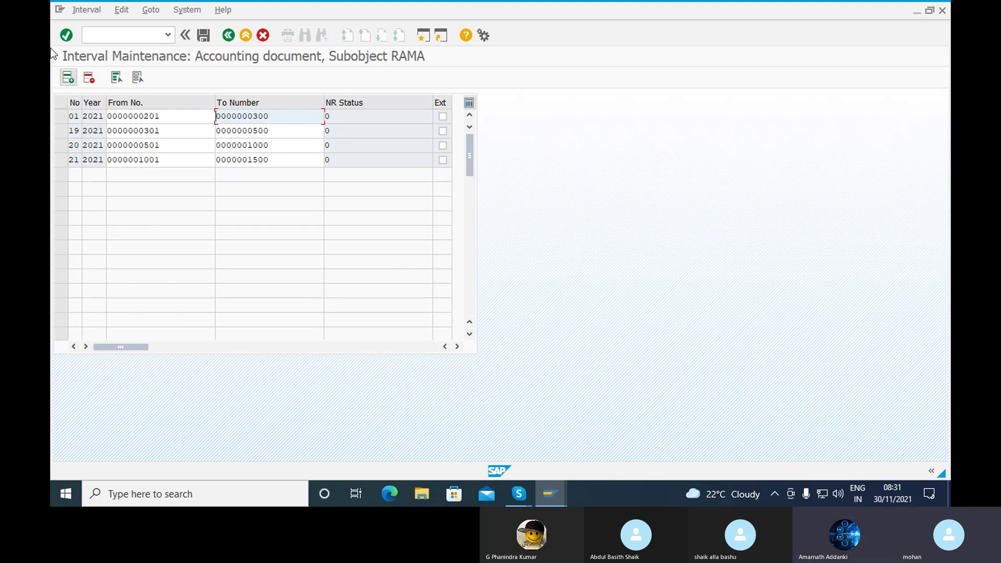
click(205, 36)
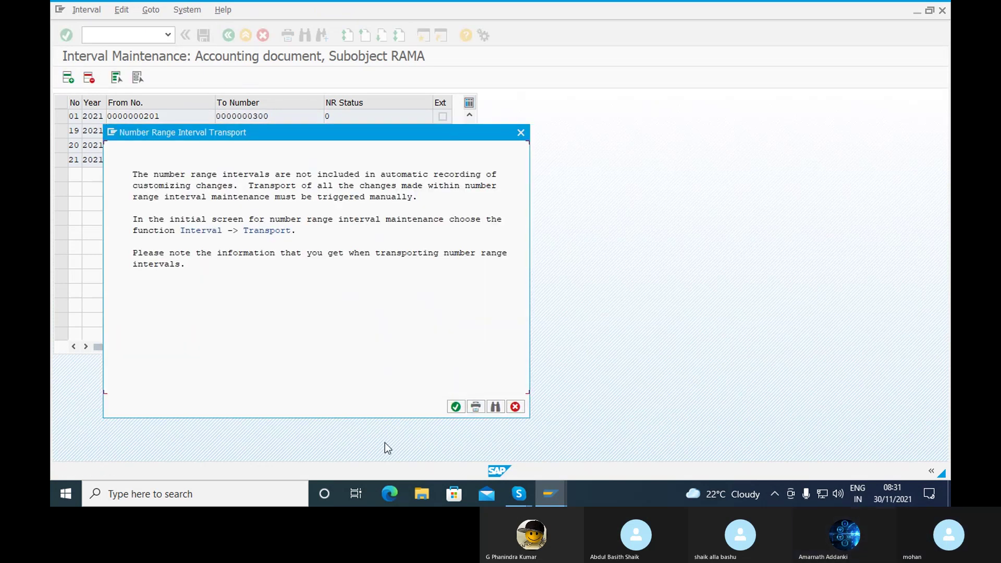
click(452, 406)
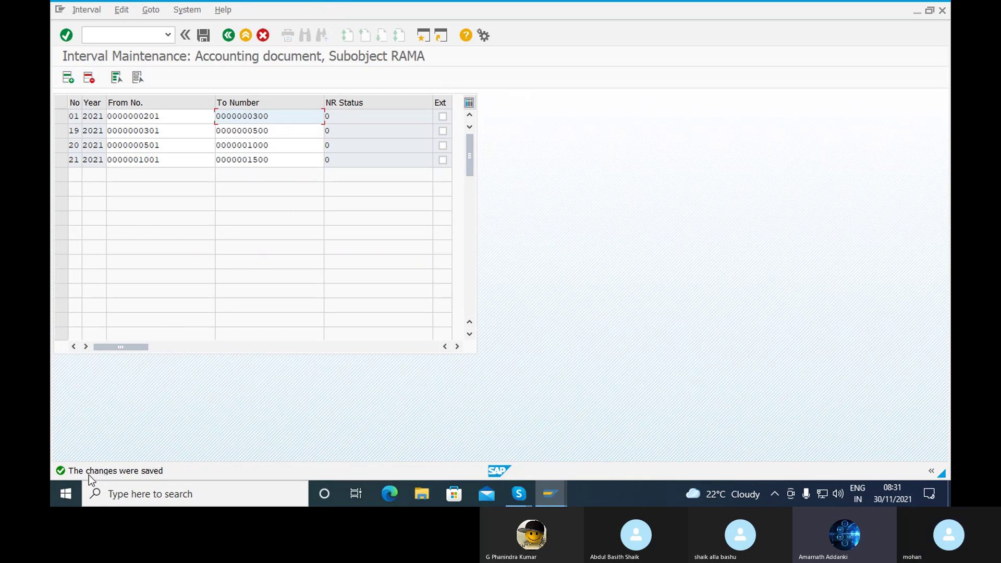
- Return to the document types overview with transaction /NOBA7, find document type DZ and open its details
click(132, 32)
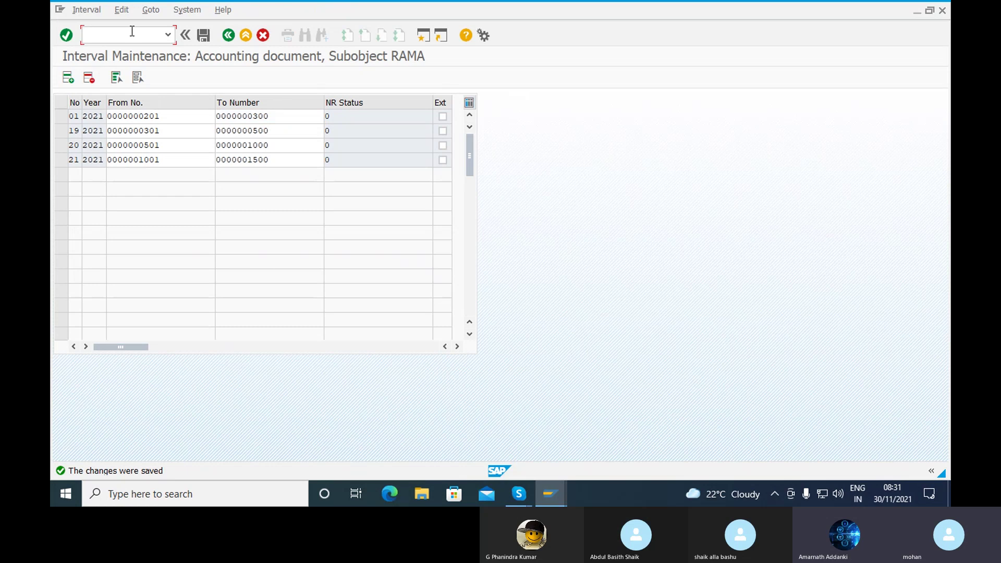
text(/)
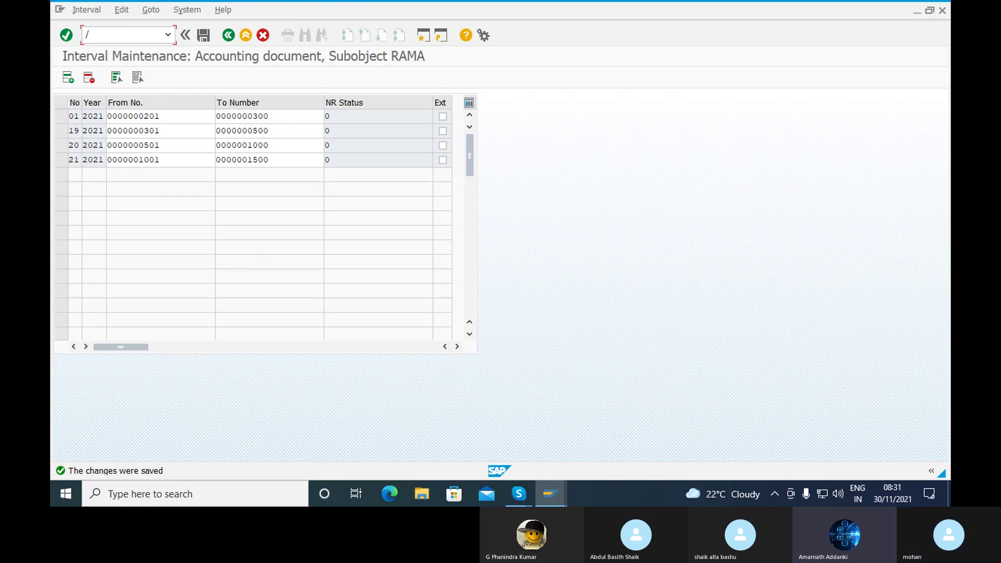
text(NO)
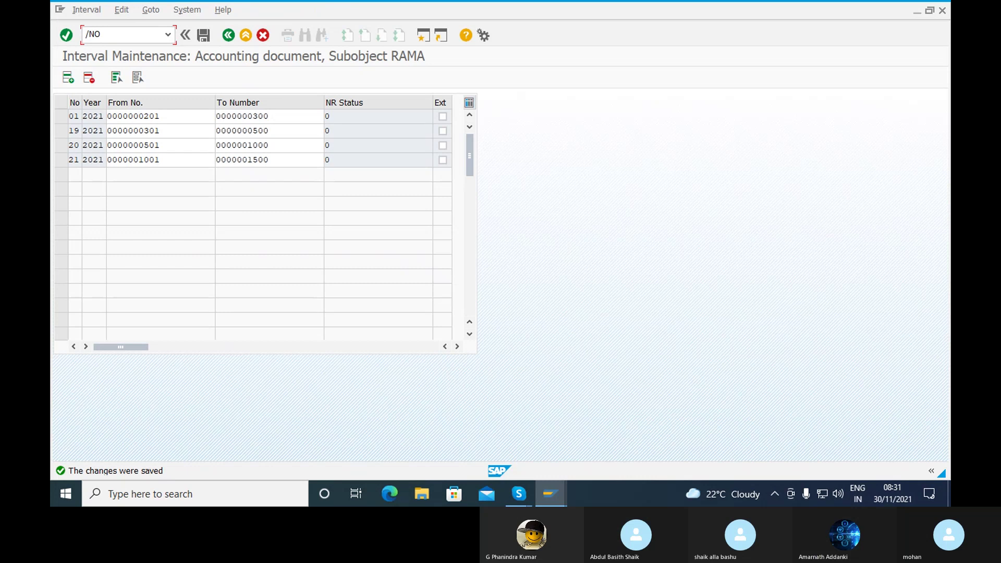
text(BA7)
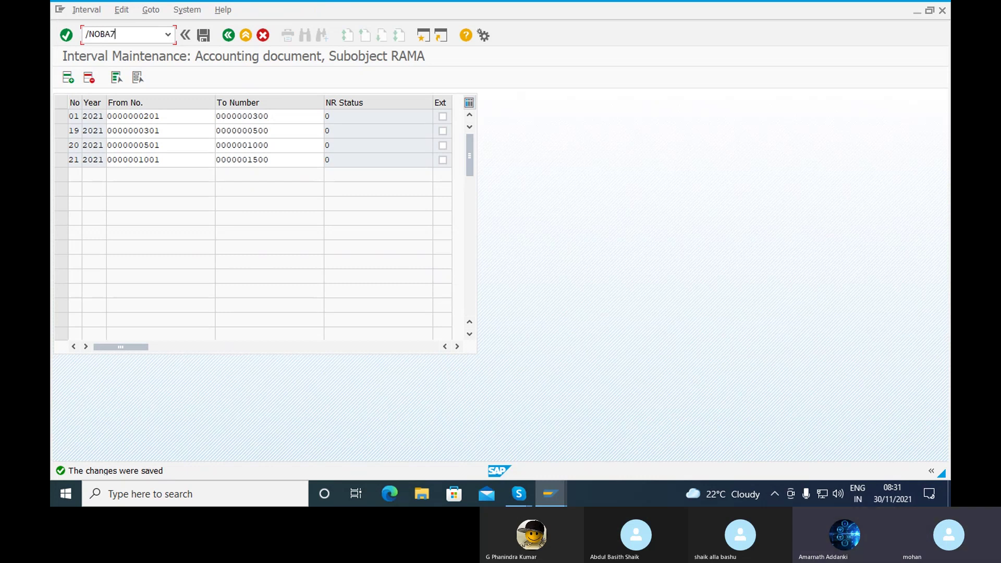
key(Return)
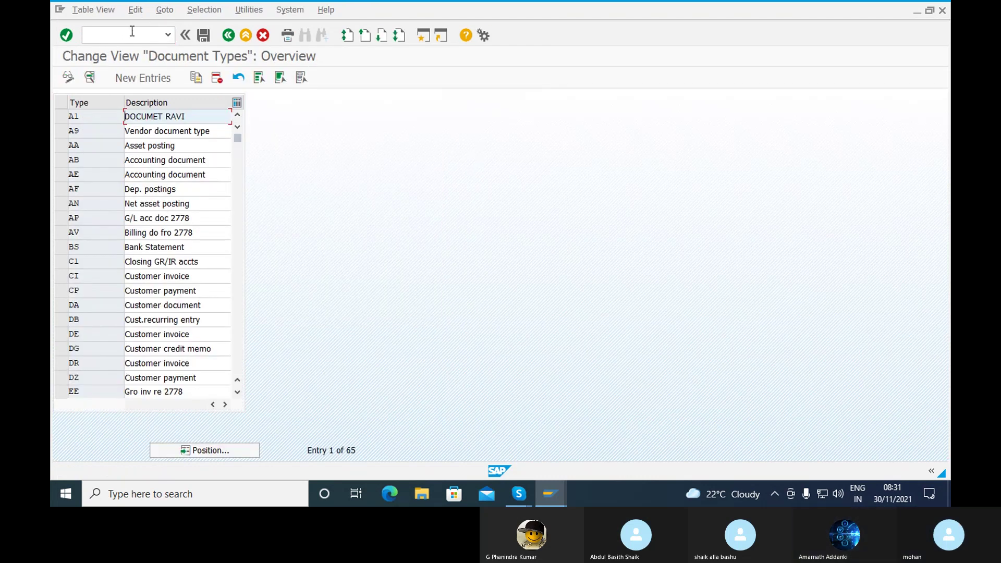
click(231, 451)
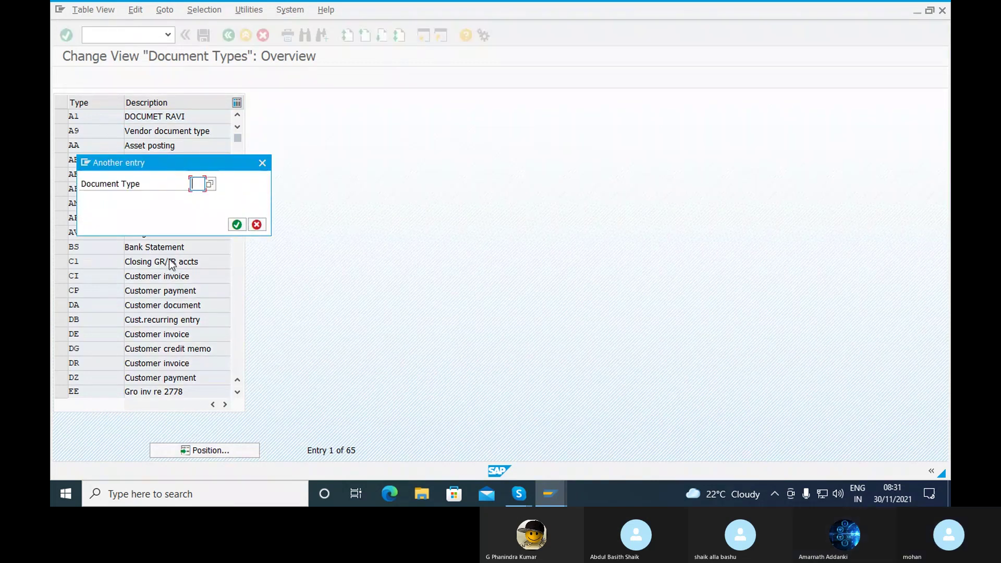
text(DZ)
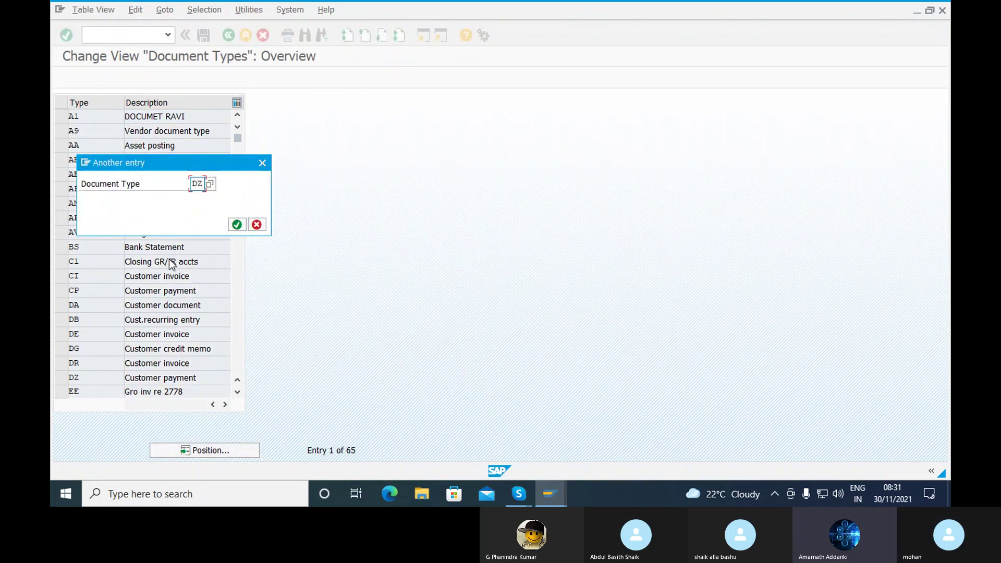
click(236, 224)
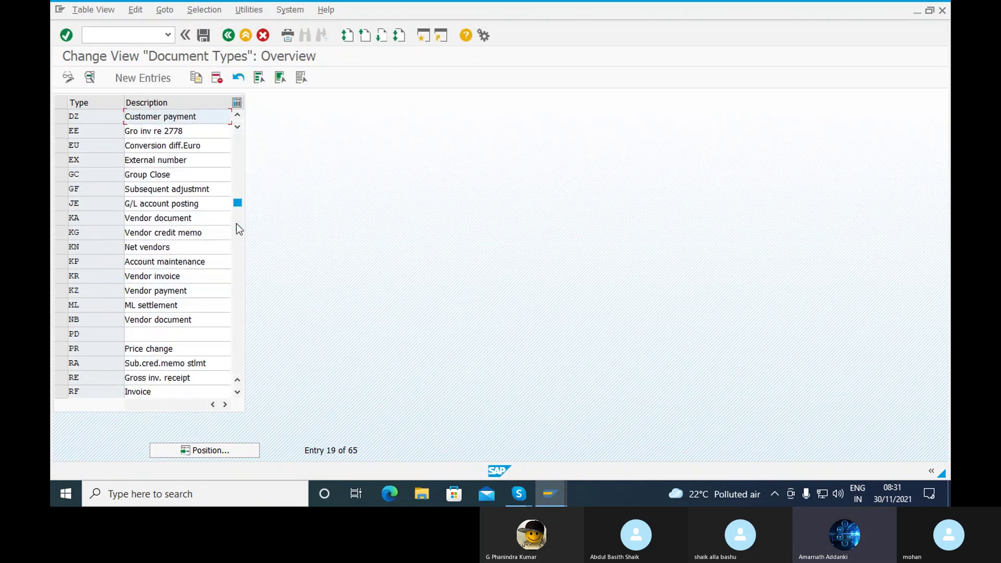
double_click(94, 118)
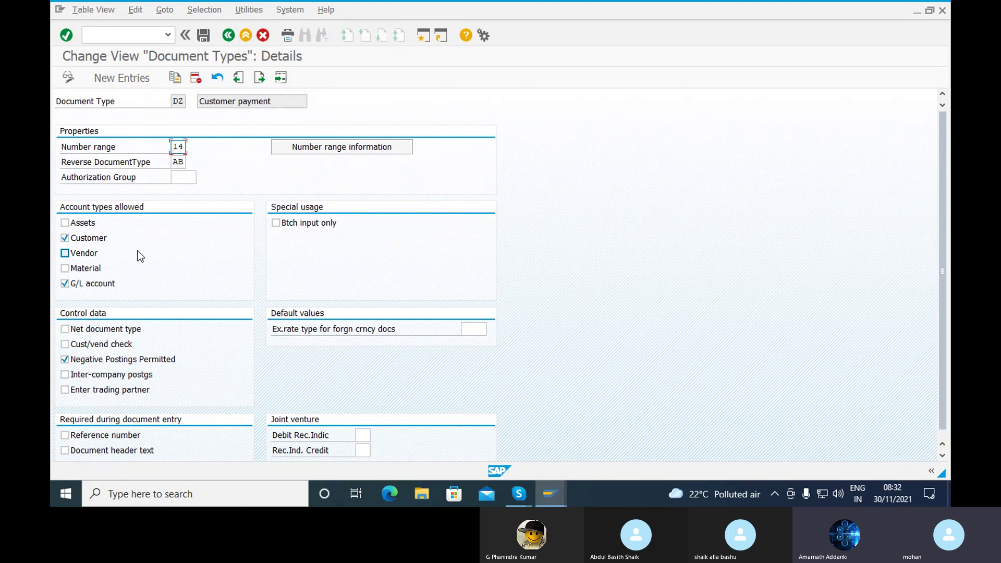
- Set document type DZ's number range to 15, allow assets, material and inter-company postings, and save it under request DPKK900507
drag(184, 147, 171, 151)
text(15)
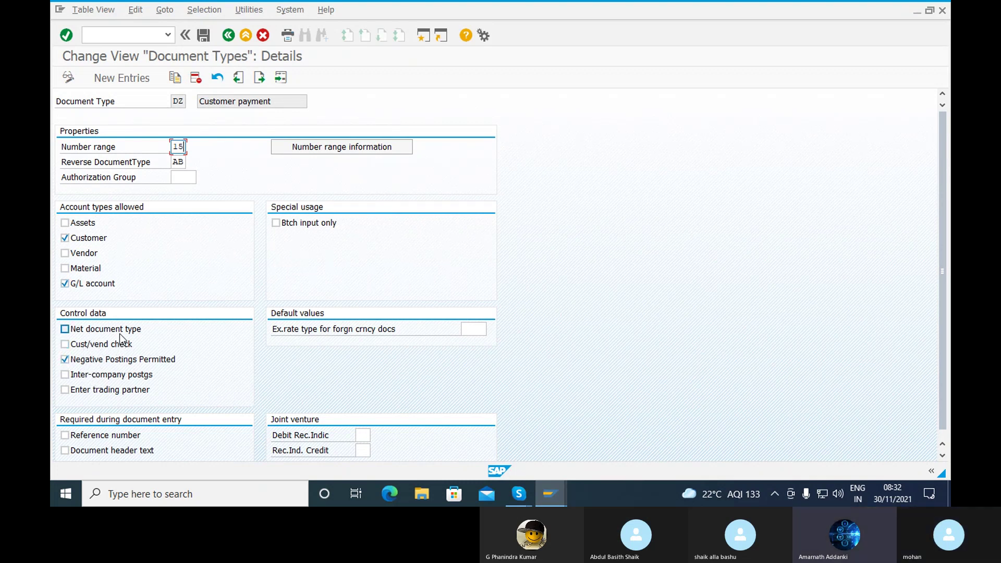
click(65, 223)
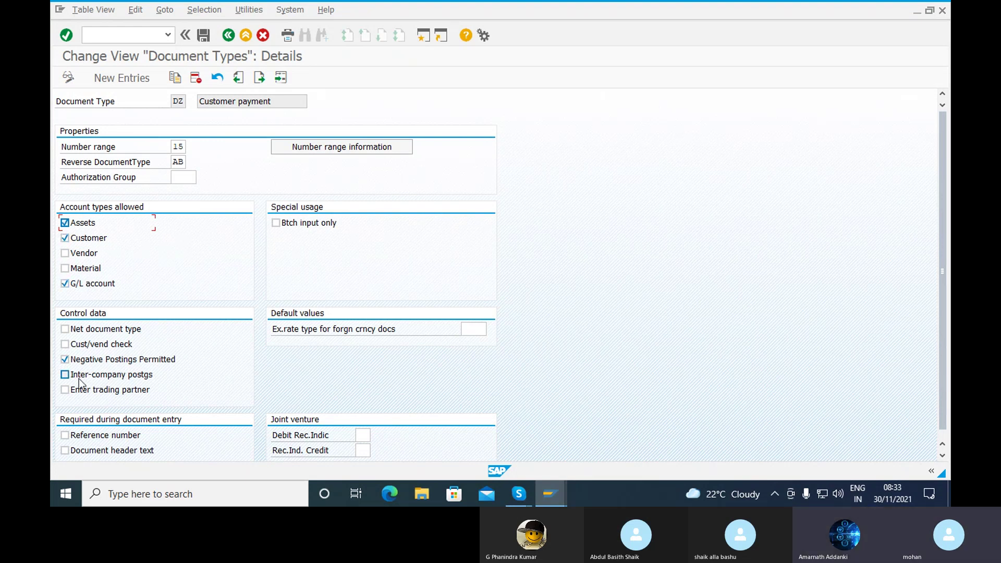
click(86, 268)
click(131, 381)
click(199, 35)
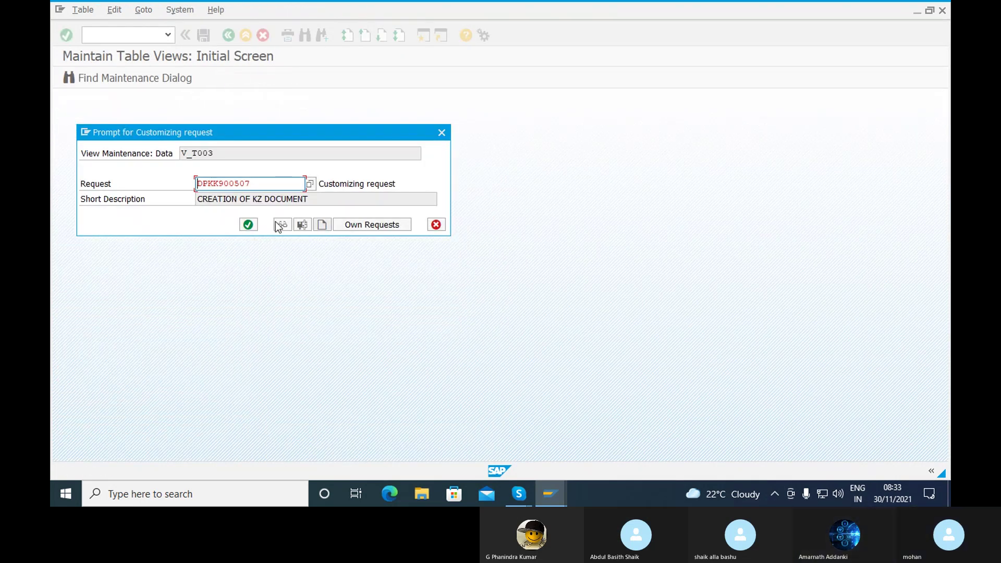
click(249, 224)
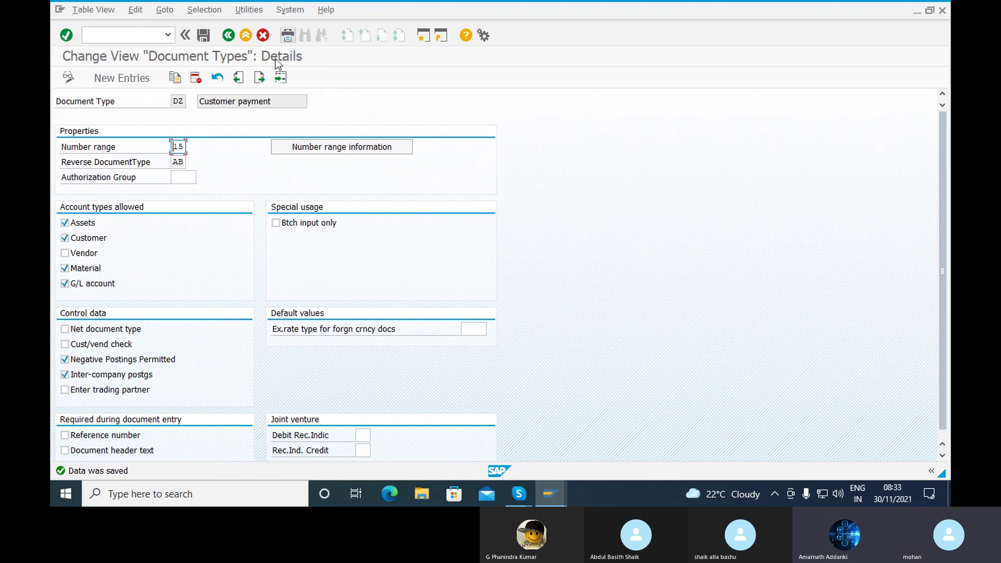
- Open company code RAMA's intervals in change mode from document type DZ's number range information
click(317, 148)
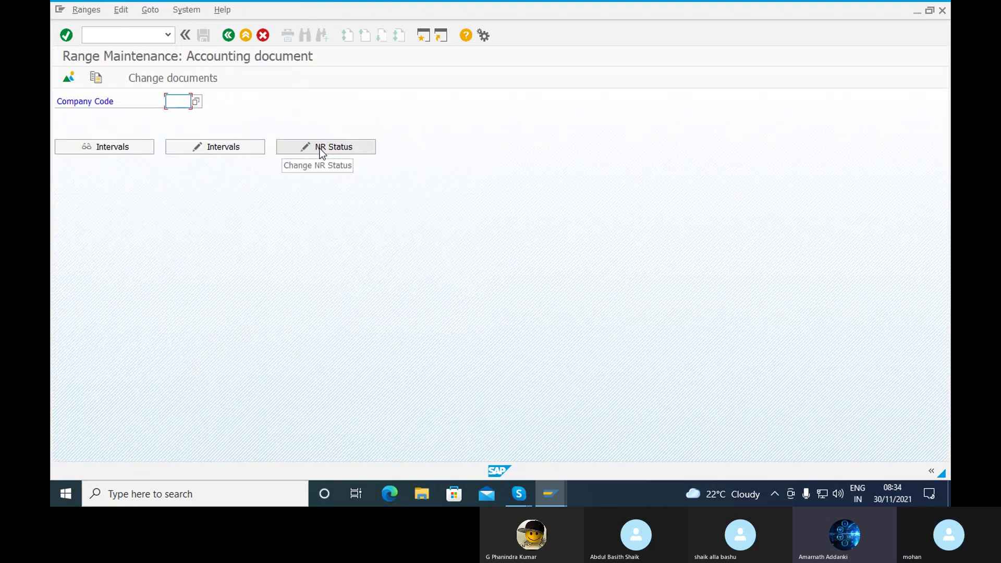
text(RA)
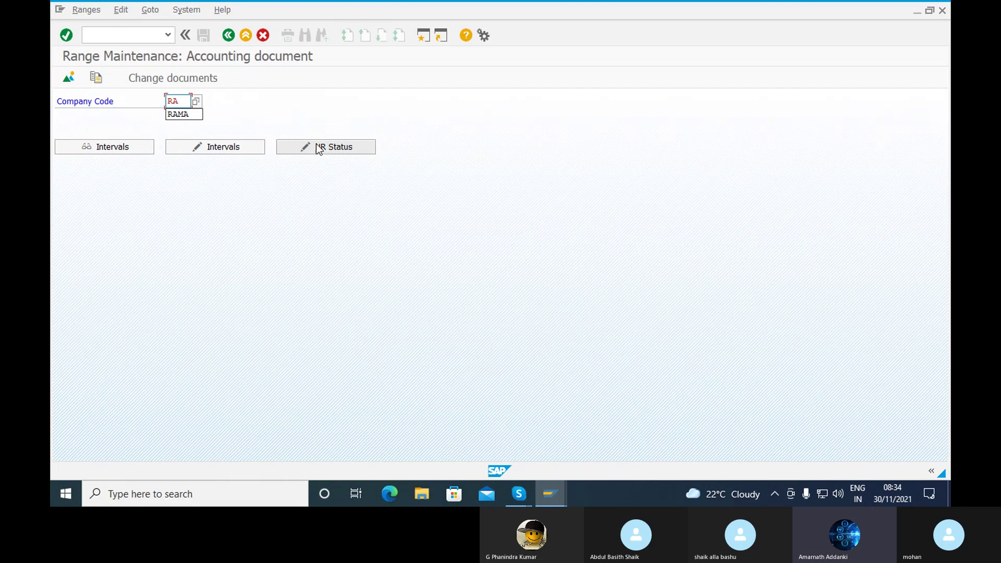
click(185, 116)
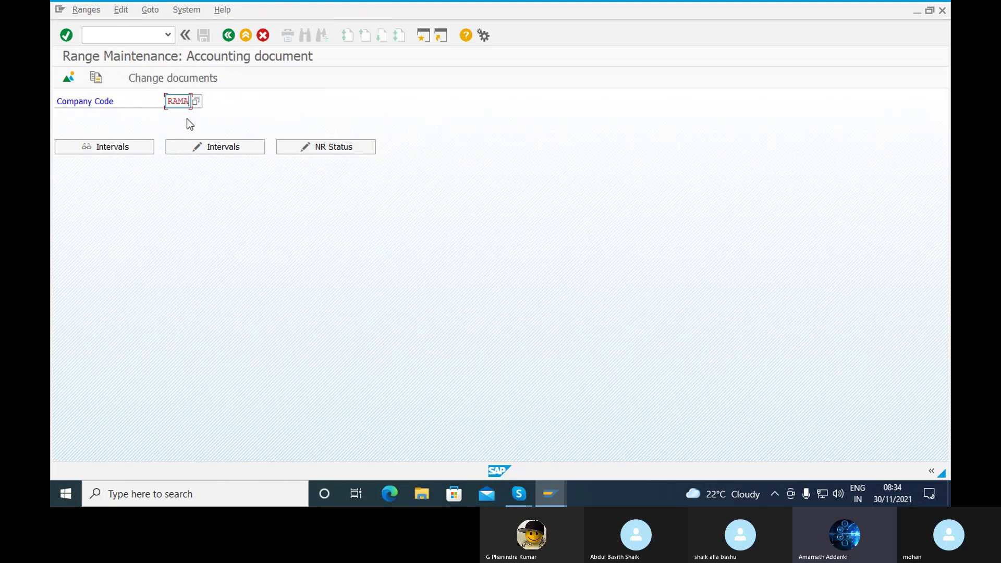
click(242, 149)
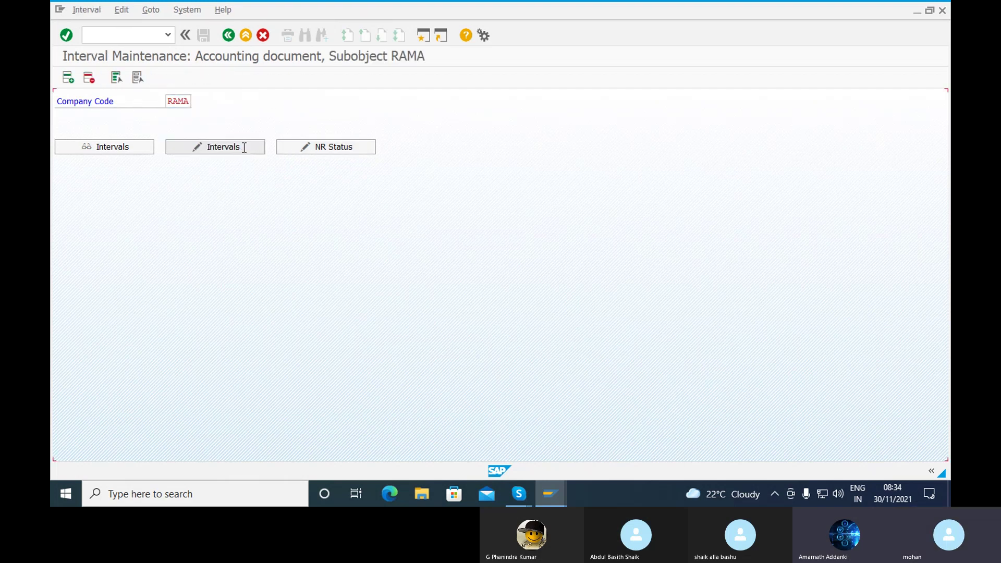
- Add number range interval 15 for year 2021 from 1501 to 2000 and save RAMA's intervals
click(67, 78)
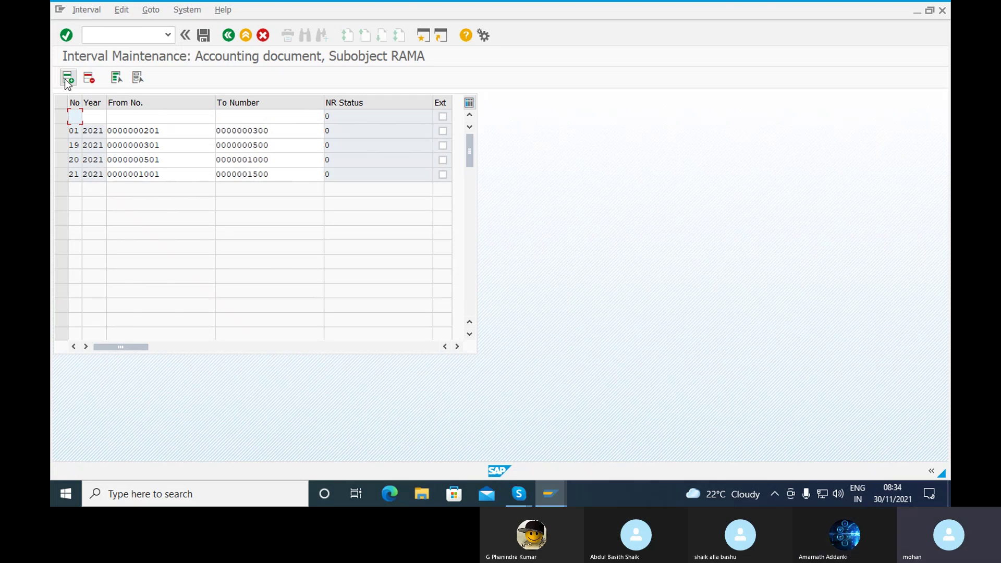
text(15)
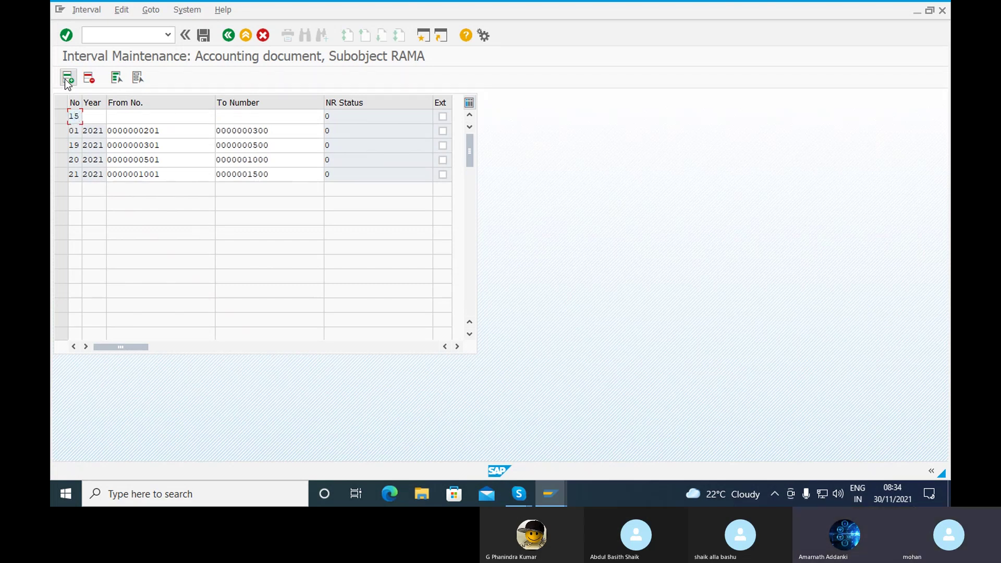
key(Tab)
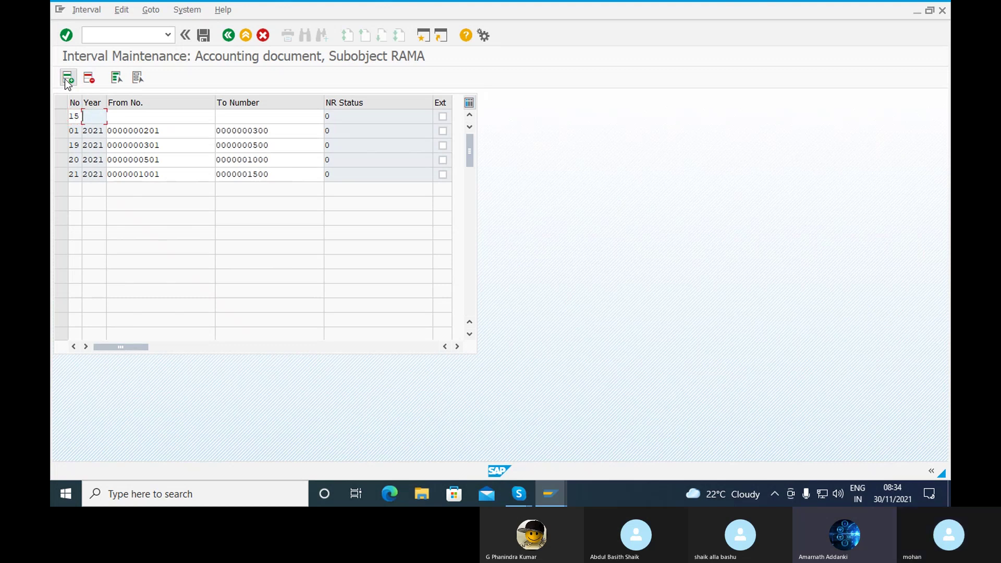
text(20)
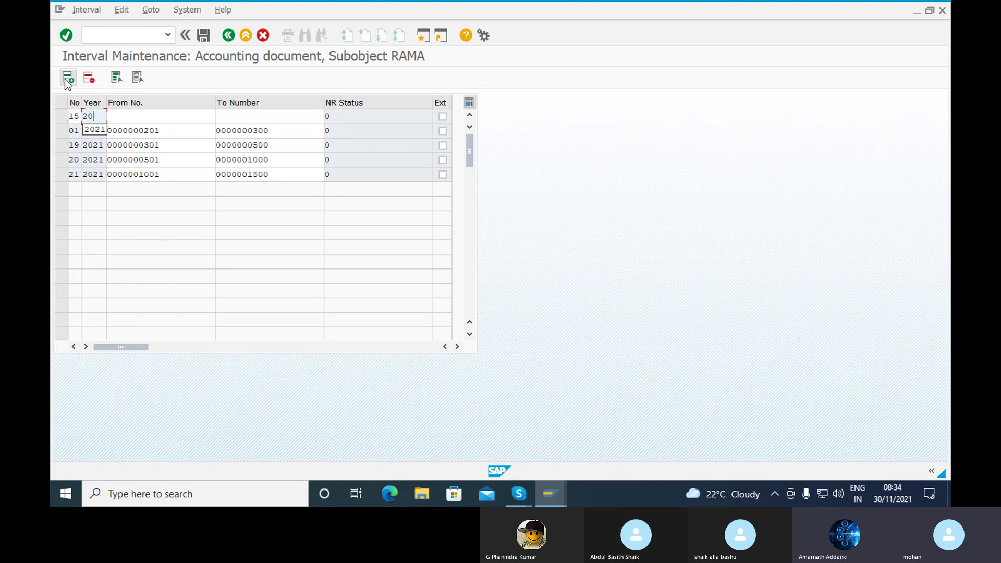
text(21)
key(Tab)
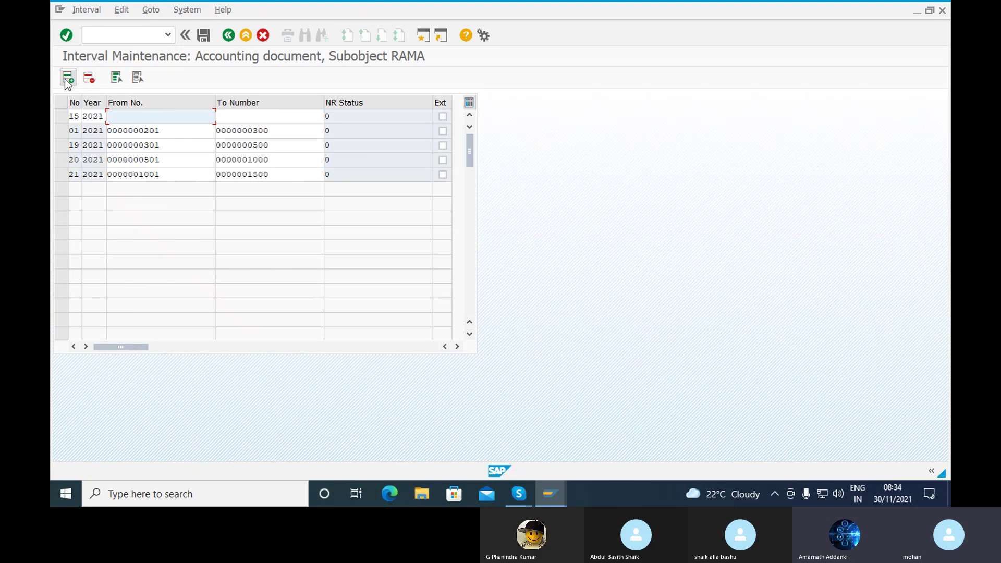
text(1501)
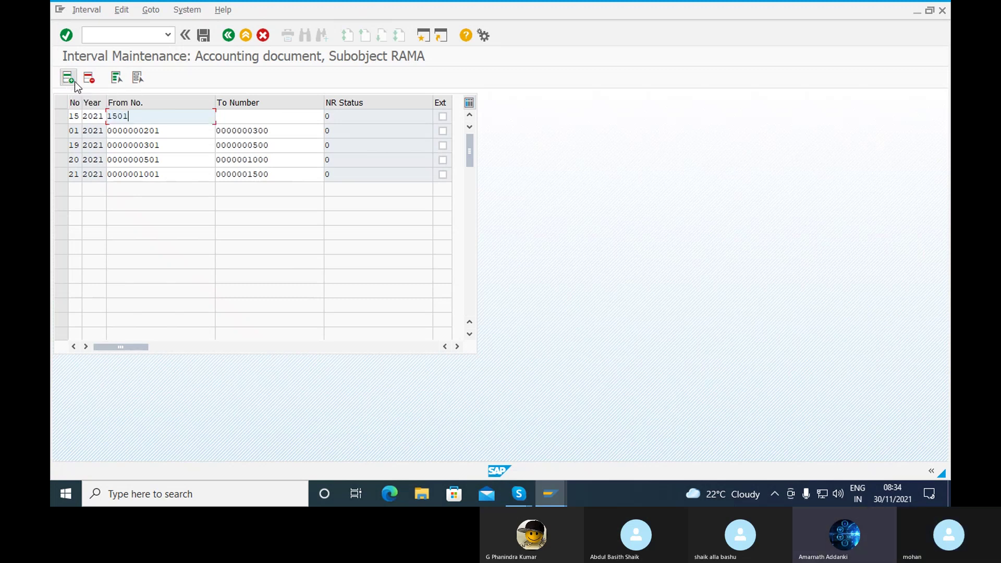
key(Tab)
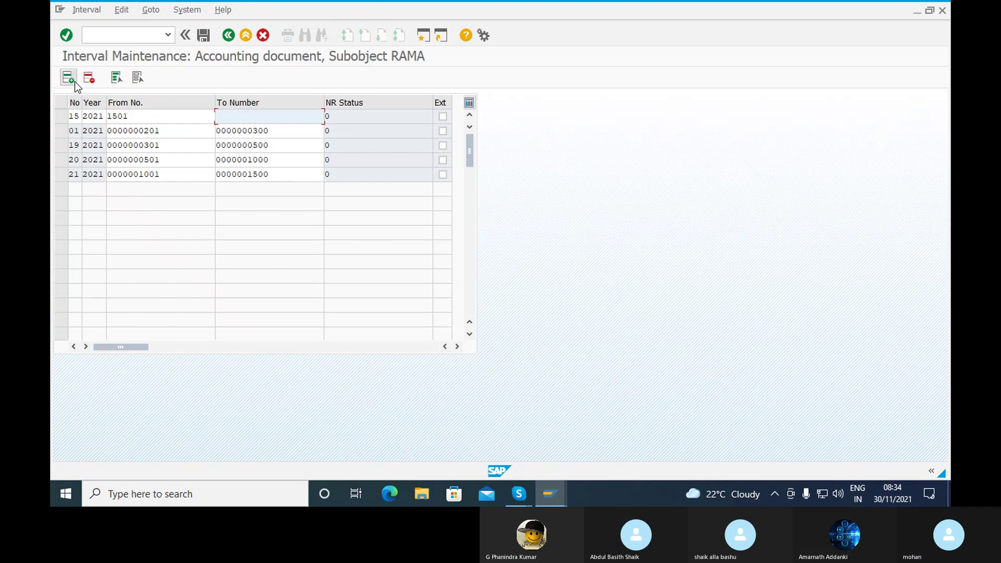
text(2000)
key(Return)
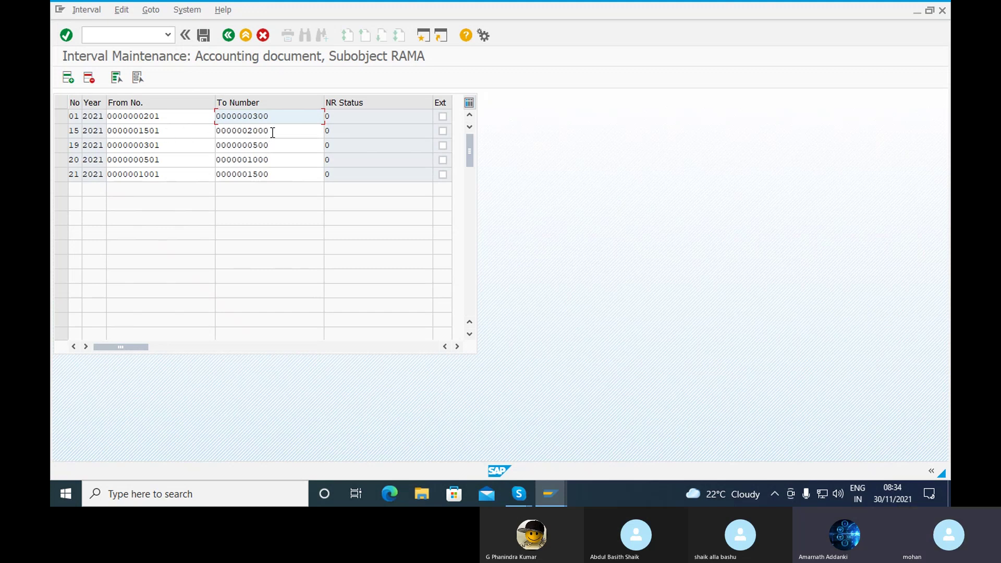
click(204, 36)
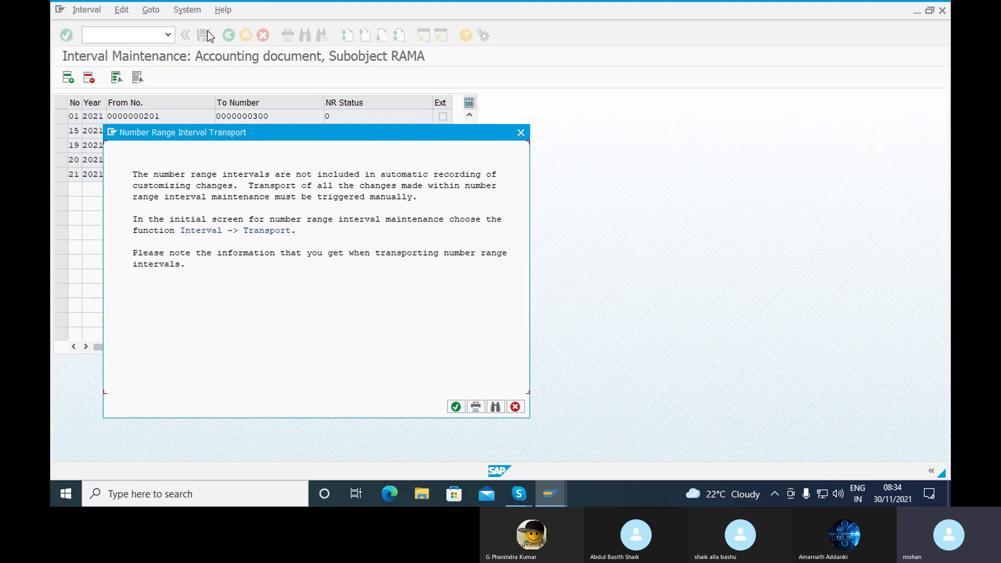
click(456, 407)
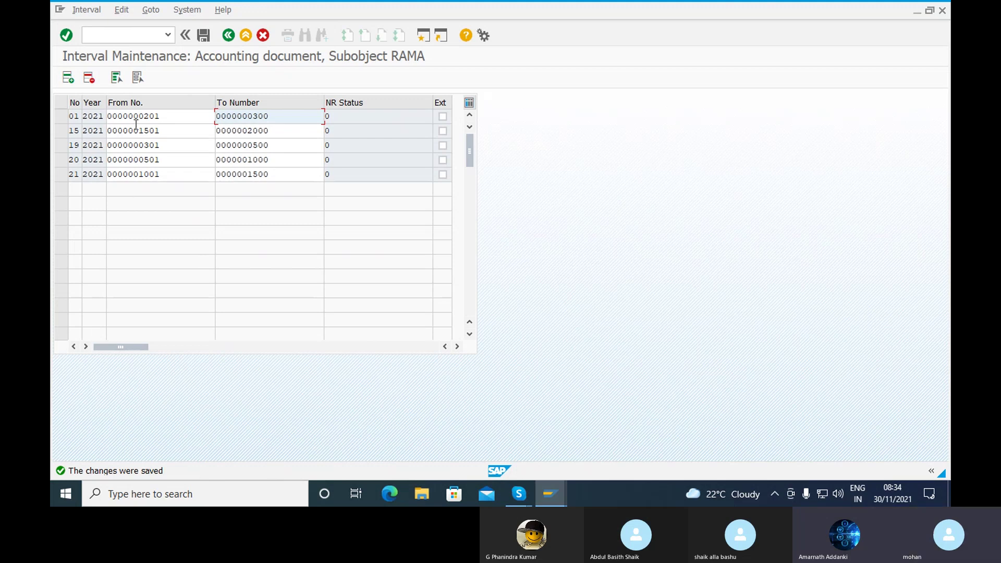
- Return to the document types overview with transaction /NOBA7, find document type AA and open its details
click(129, 31)
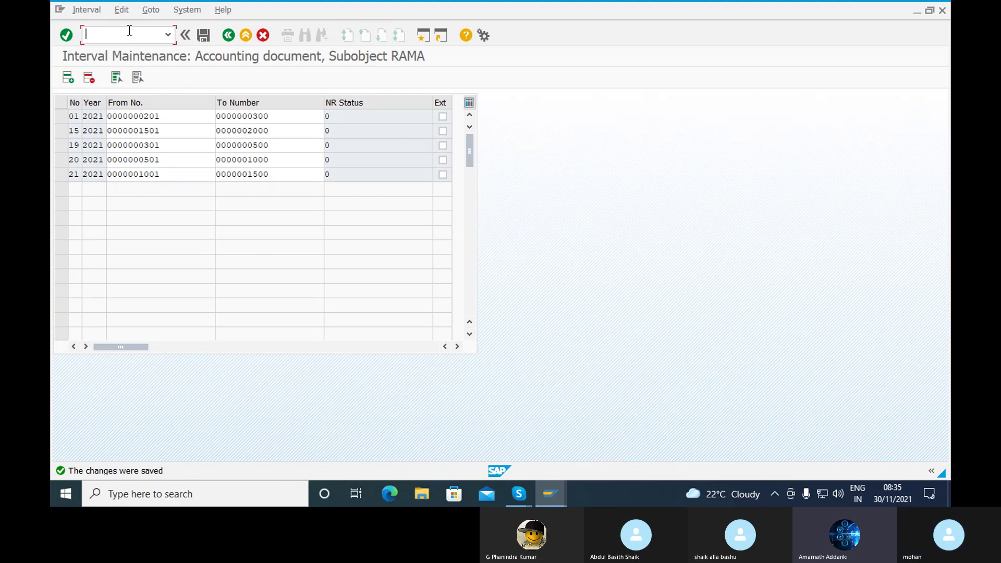
text(/N)
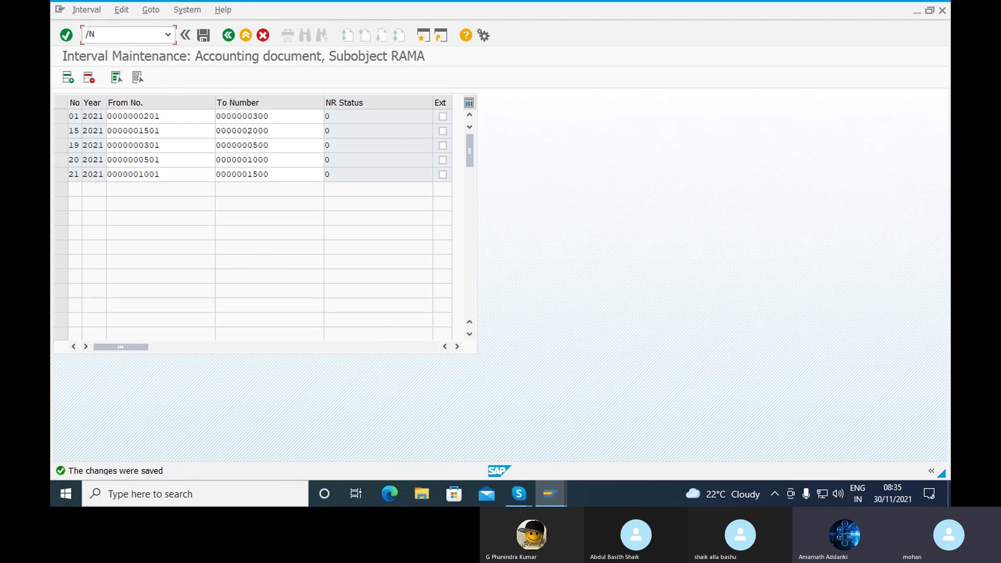
text(OBA7)
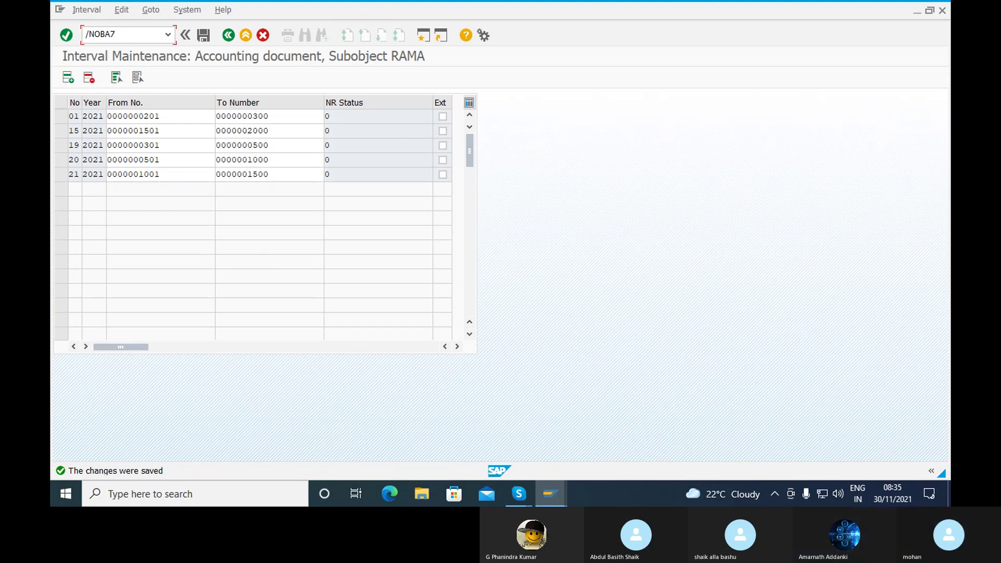
key(Return)
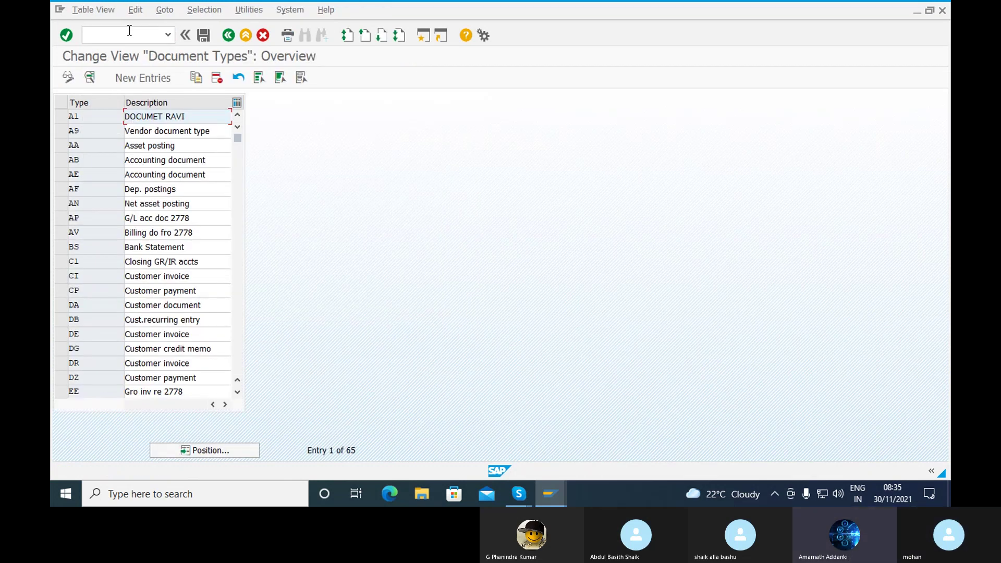
click(212, 454)
text(AA)
click(236, 224)
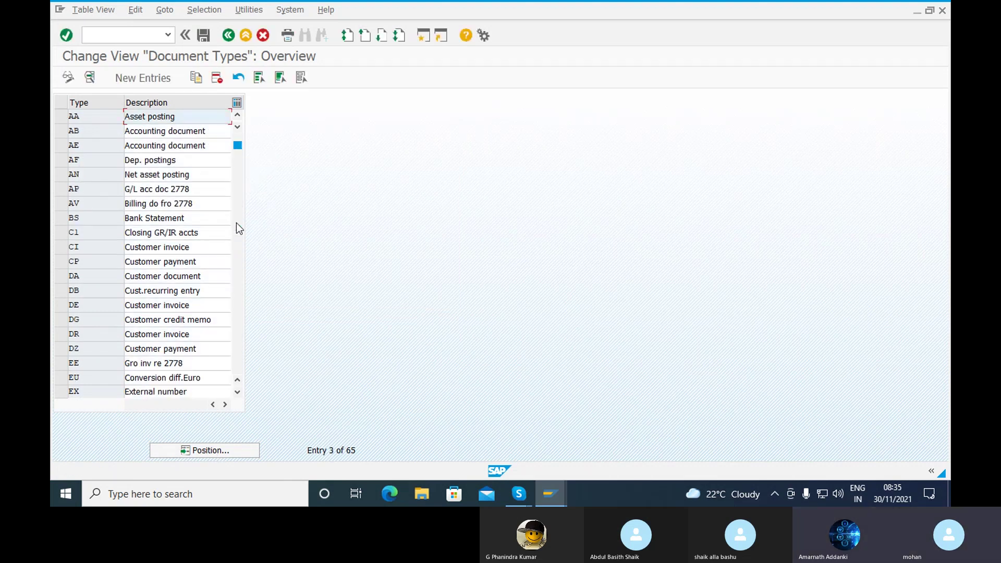
double_click(96, 117)
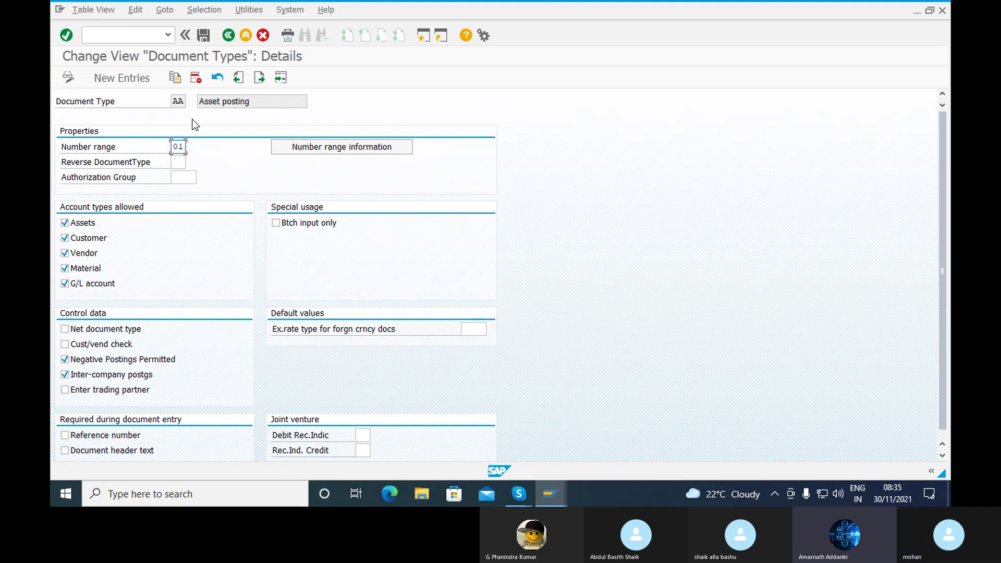
- Set document type AA's number range to 16 and reverse document type to AB, and save it under request DPKK900507
drag(184, 146, 173, 148)
text(1)
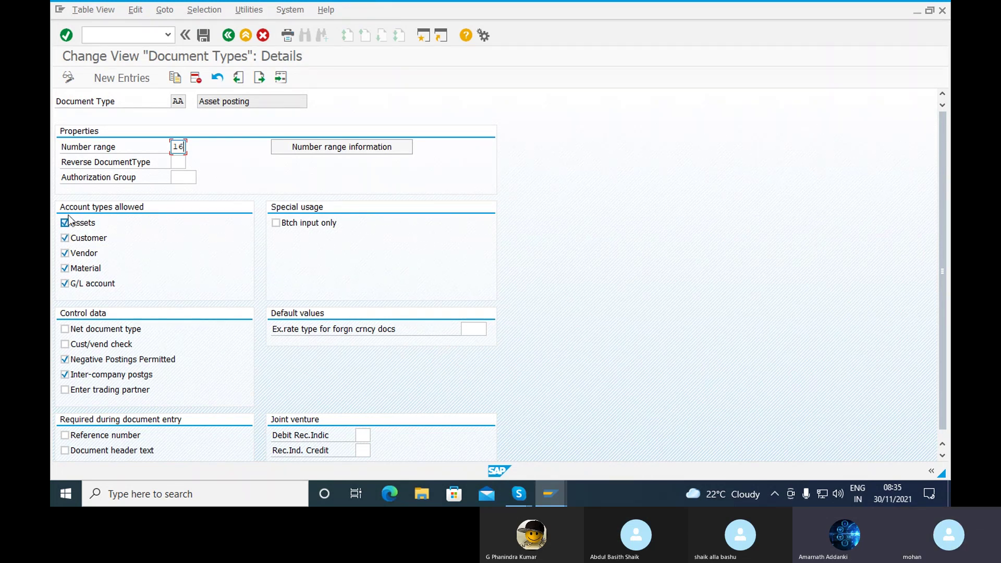
click(179, 163)
text(AV)
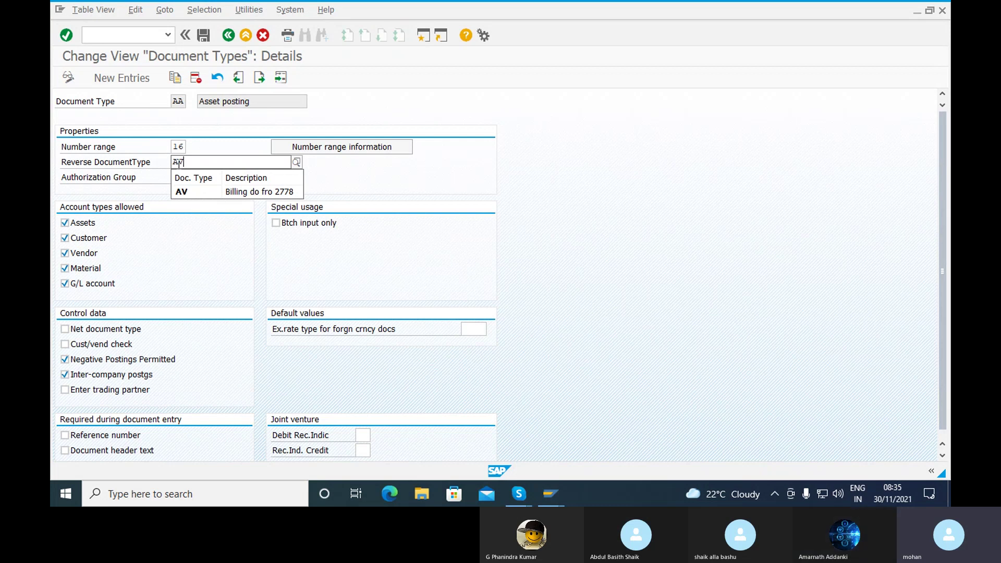
key(BackSpace)
text(B)
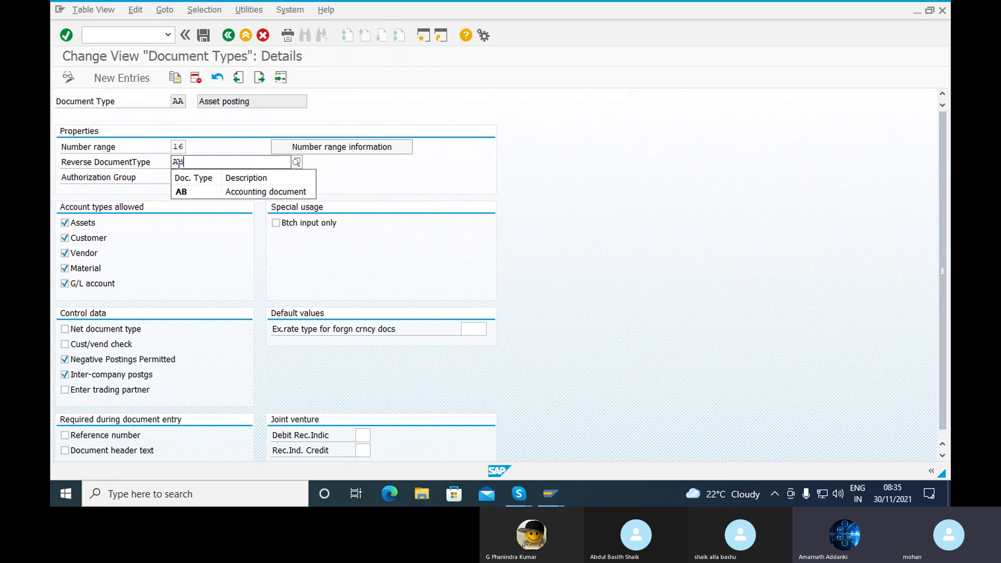
click(299, 193)
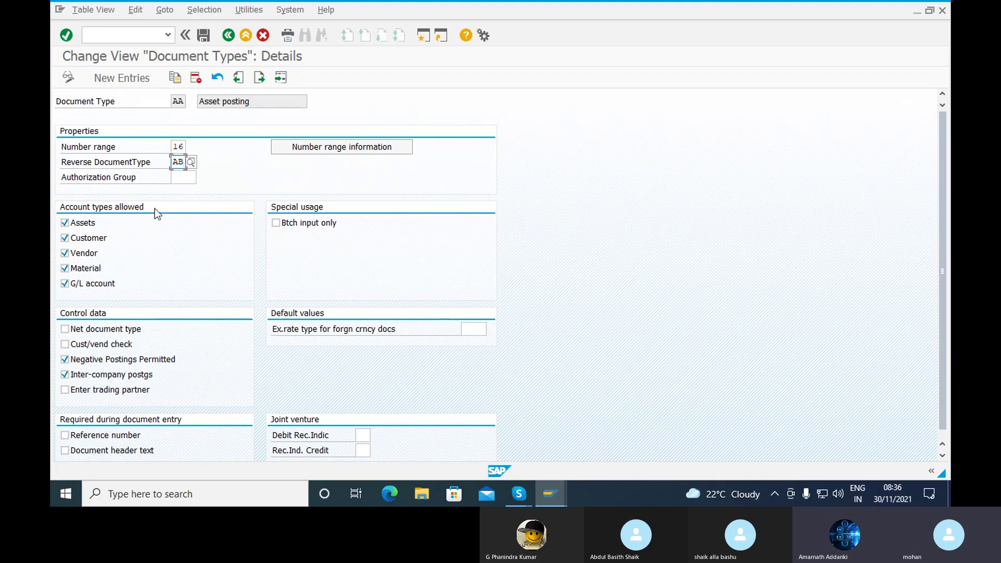
click(202, 36)
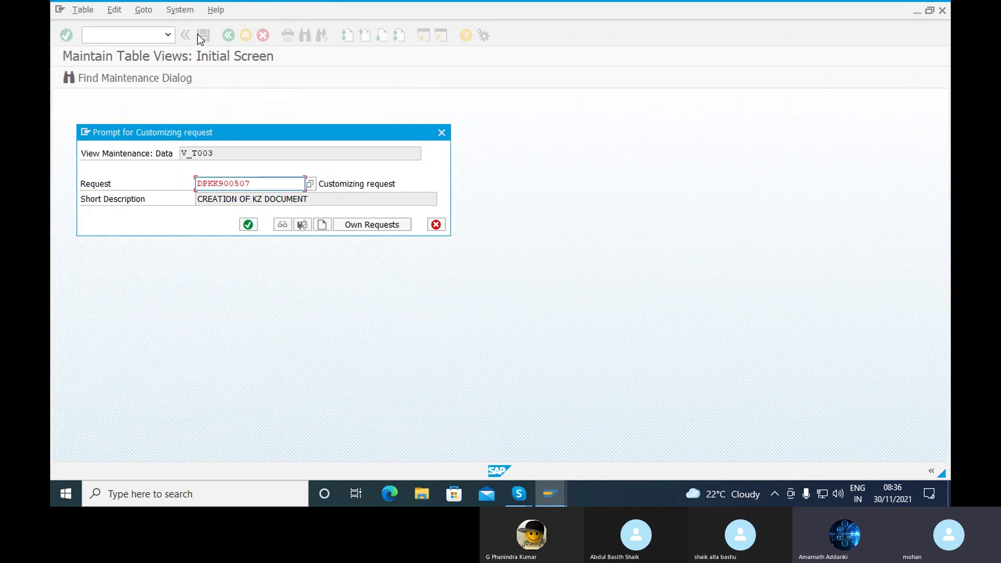
click(247, 224)
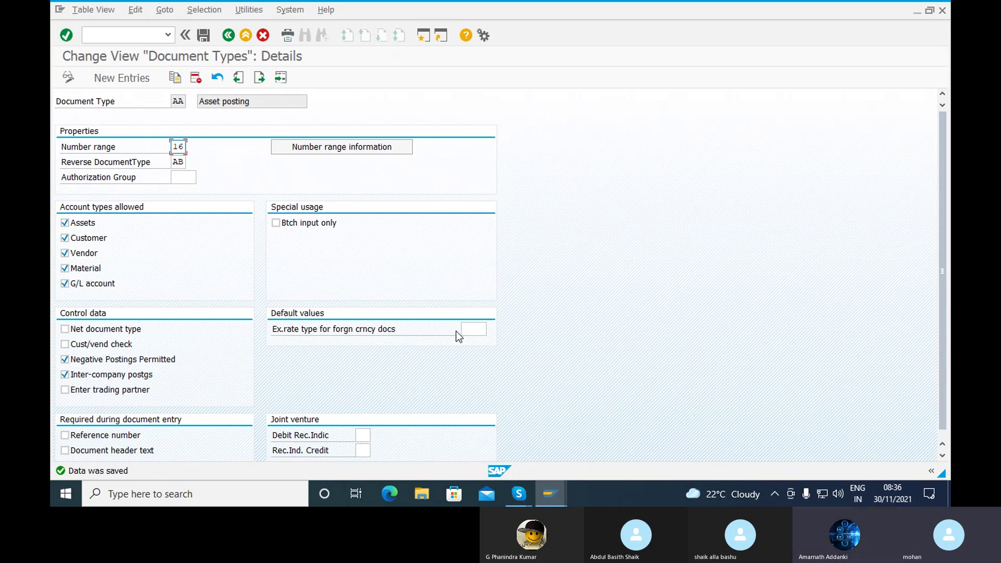
- Open company code RAMA's intervals in change mode from document type AA's number range information
click(377, 146)
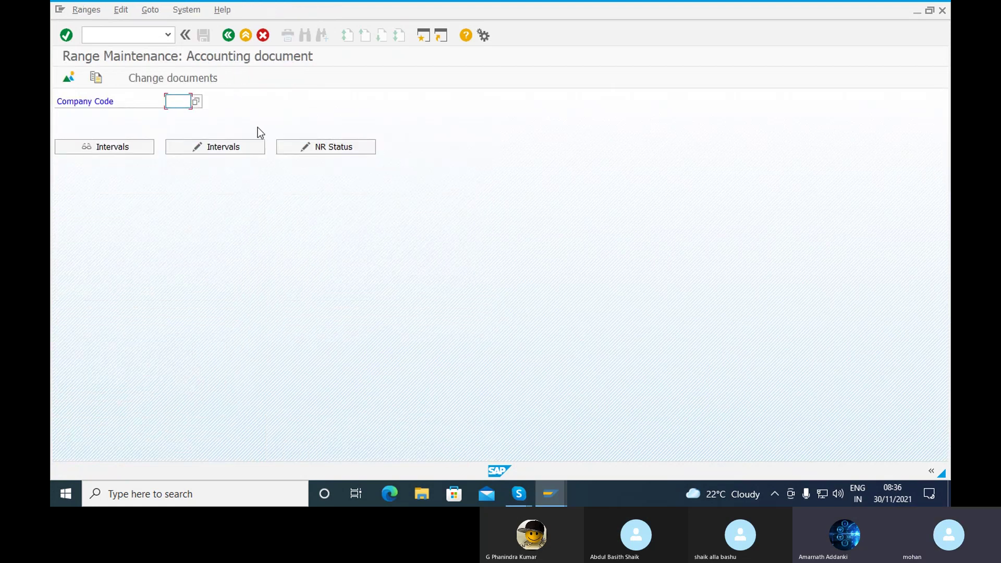
text(RA)
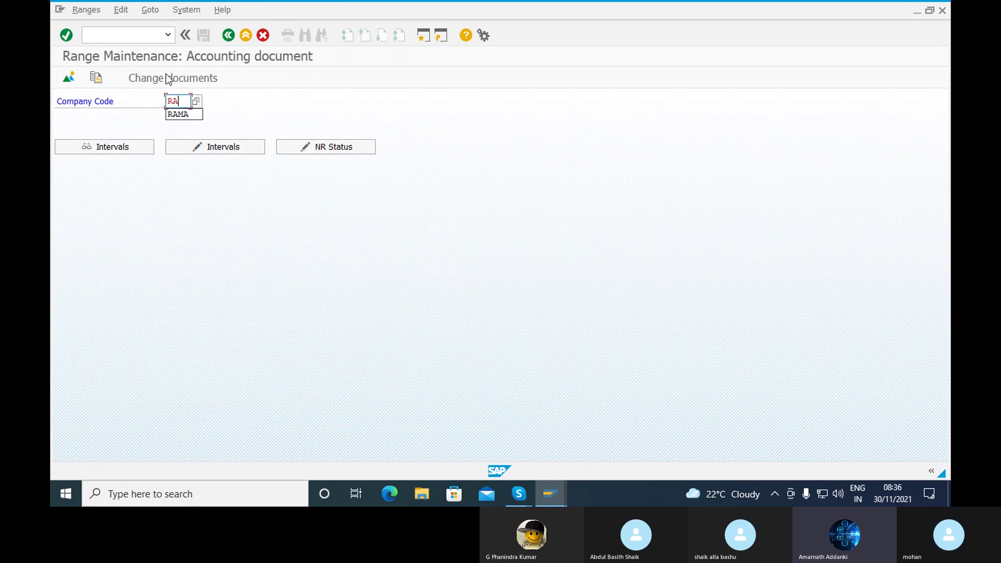
click(185, 115)
click(217, 146)
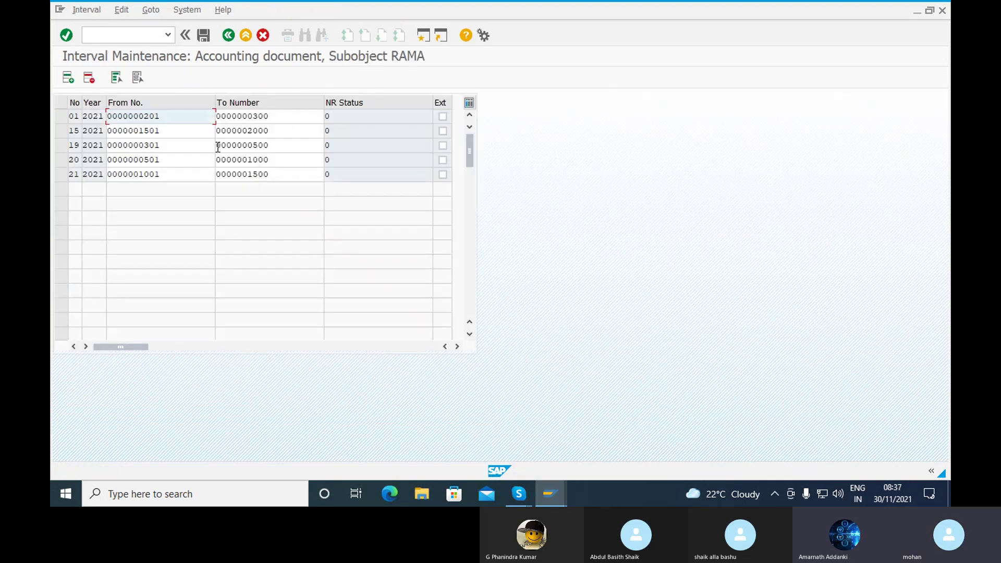
- Add number range interval 16 for year 2021 from 2001 to 3000 and save RAMA's intervals
click(67, 79)
text(16)
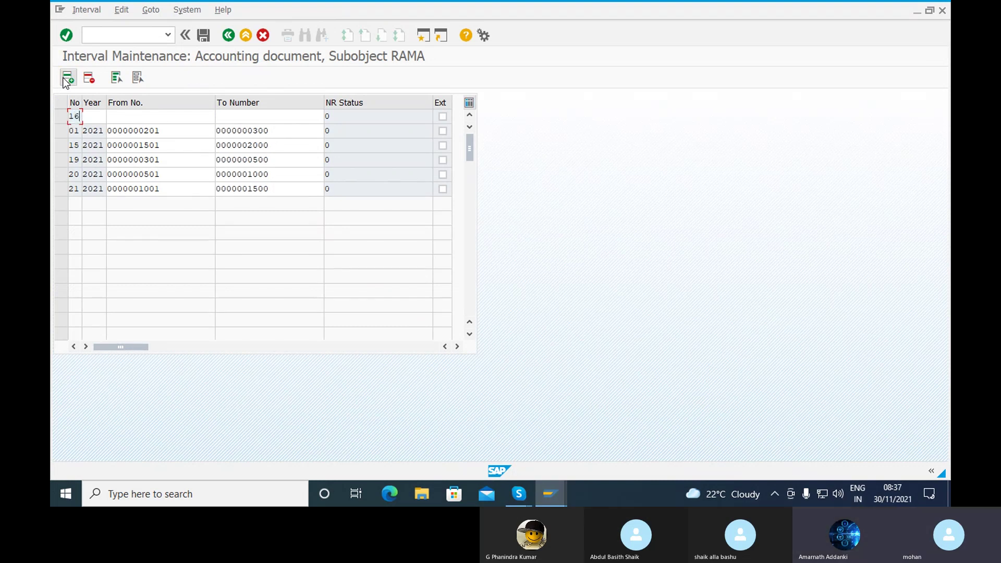
key(Tab)
text(2021)
key(Tab)
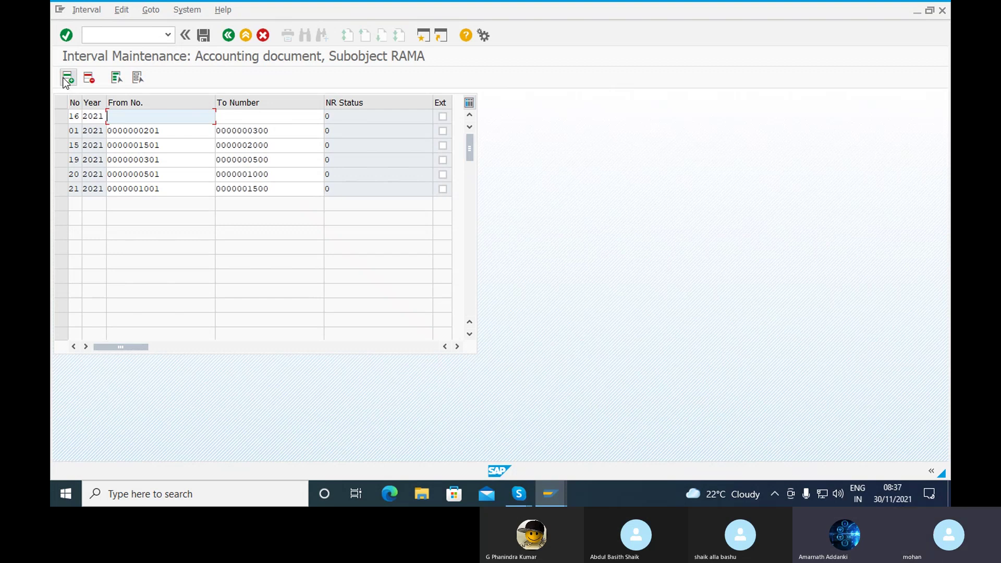
text(2)
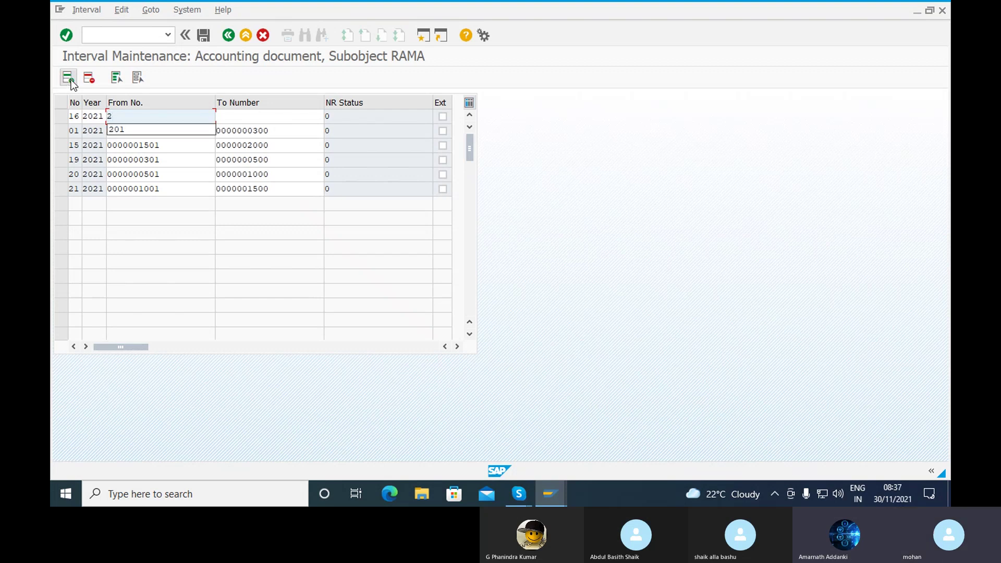
key(BackSpace)
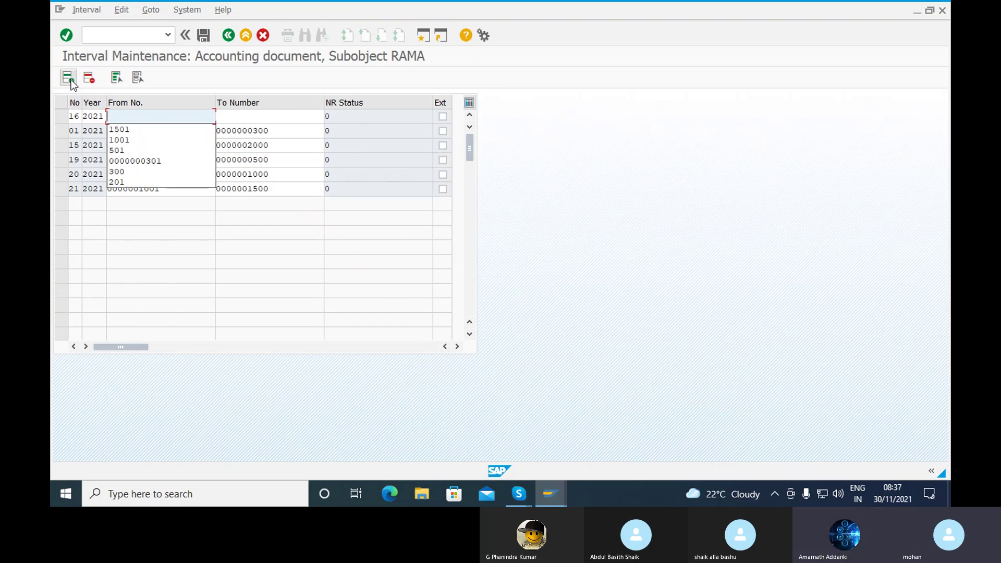
text(20)
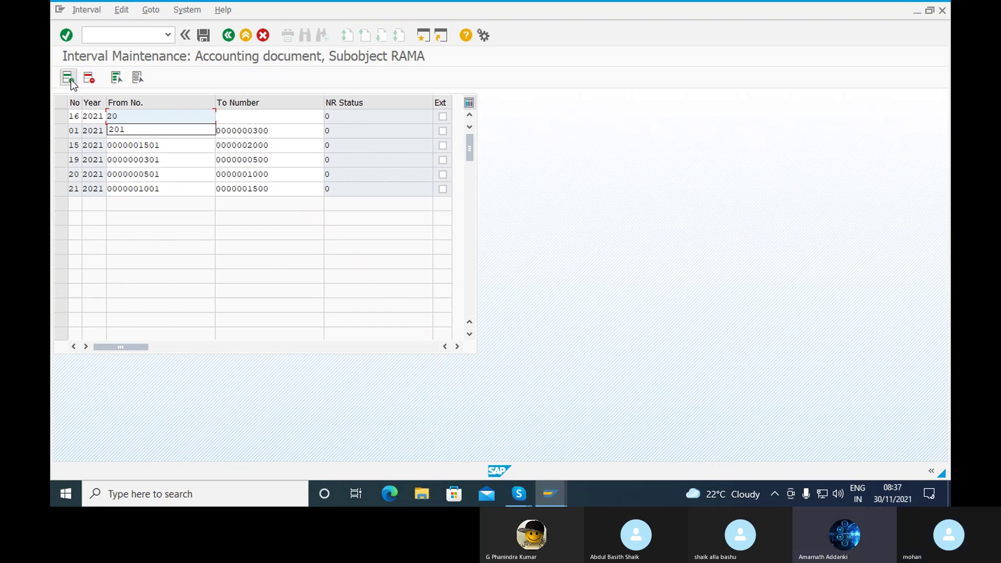
text(01)
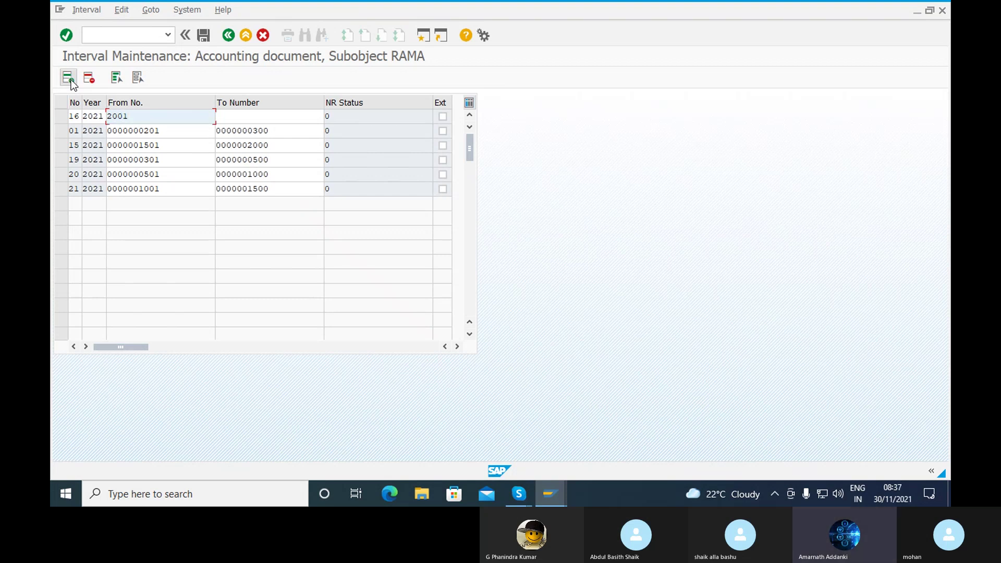
click(262, 114)
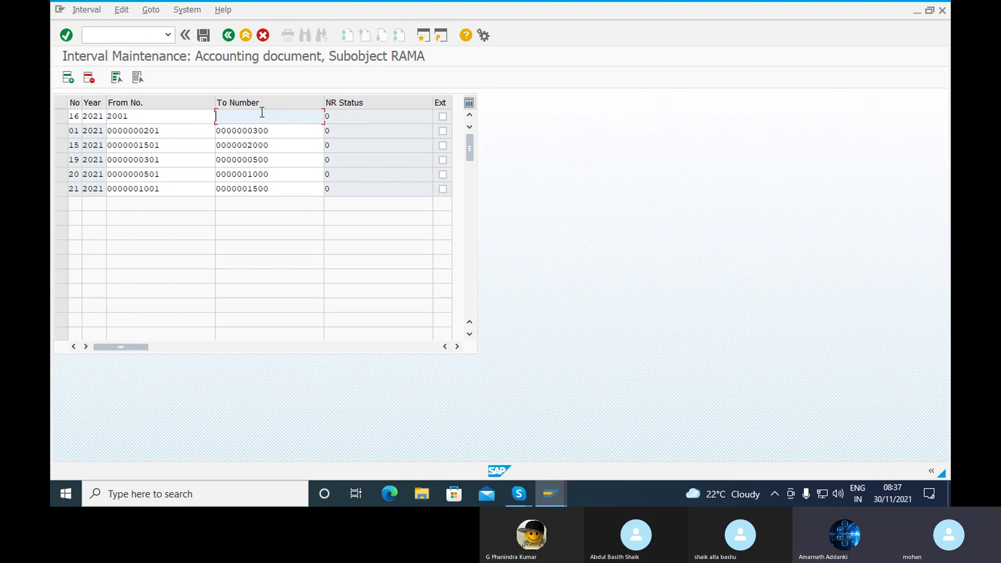
text(3000)
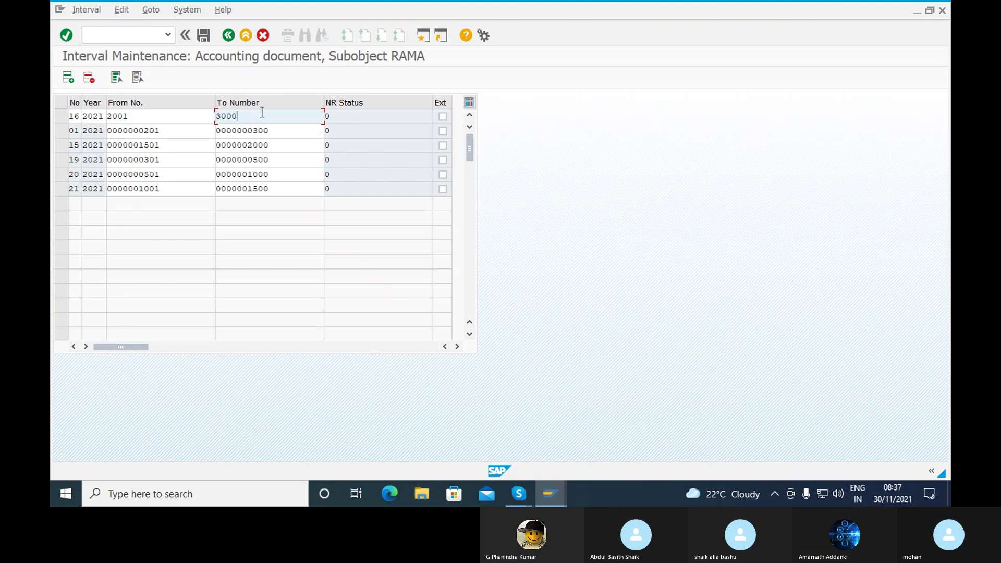
key(Return)
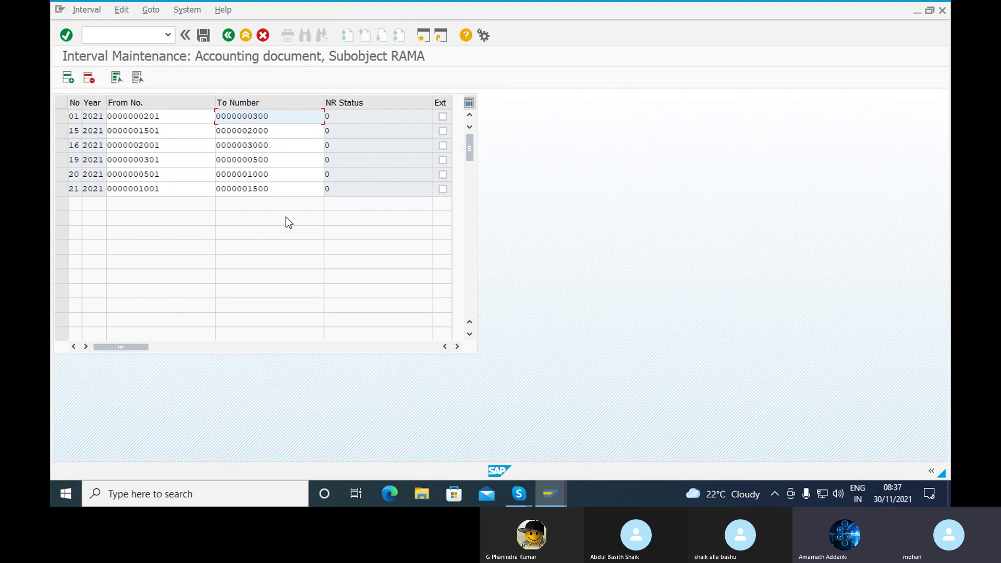
click(207, 39)
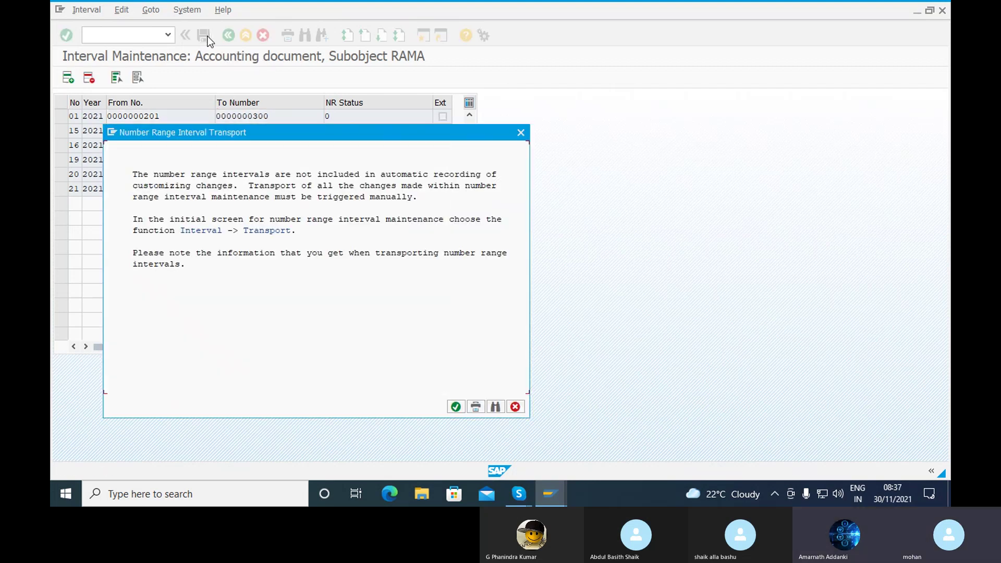
click(456, 407)
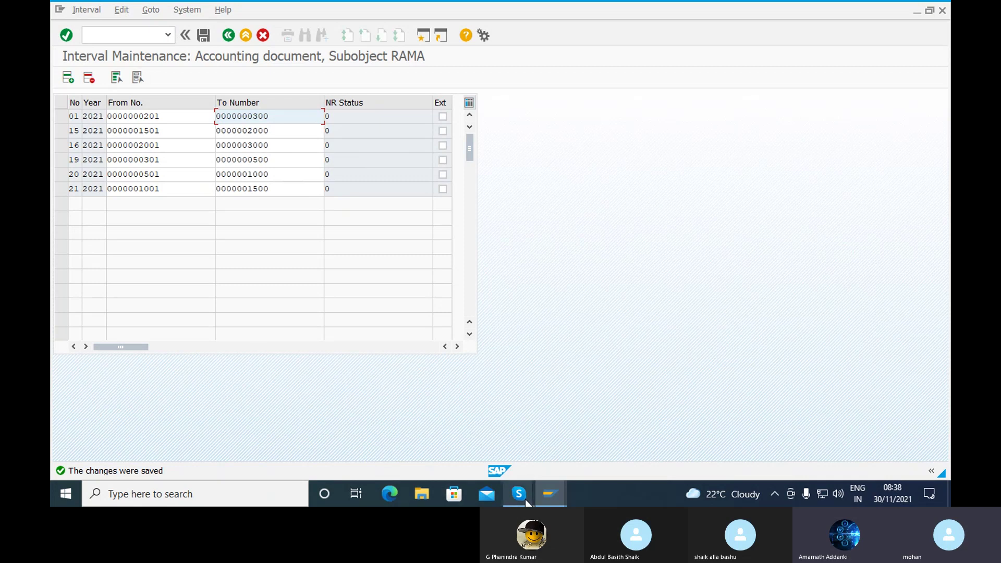
- Switch to Skype to check the SAP FICO global settings list for the document types transaction, and return to SAP
mouse_move(519, 494)
click(489, 430)
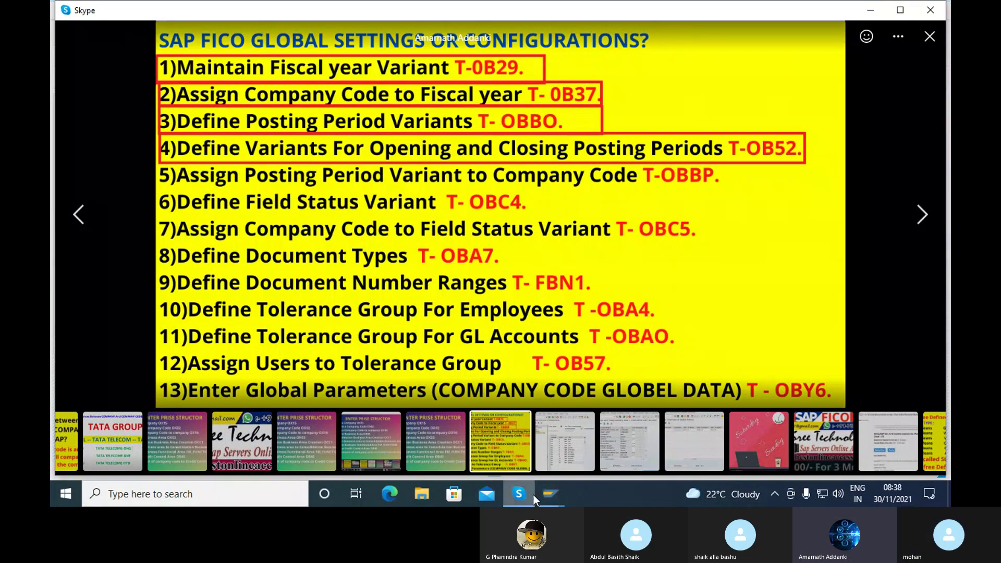
mouse_move(562, 498)
click(558, 426)
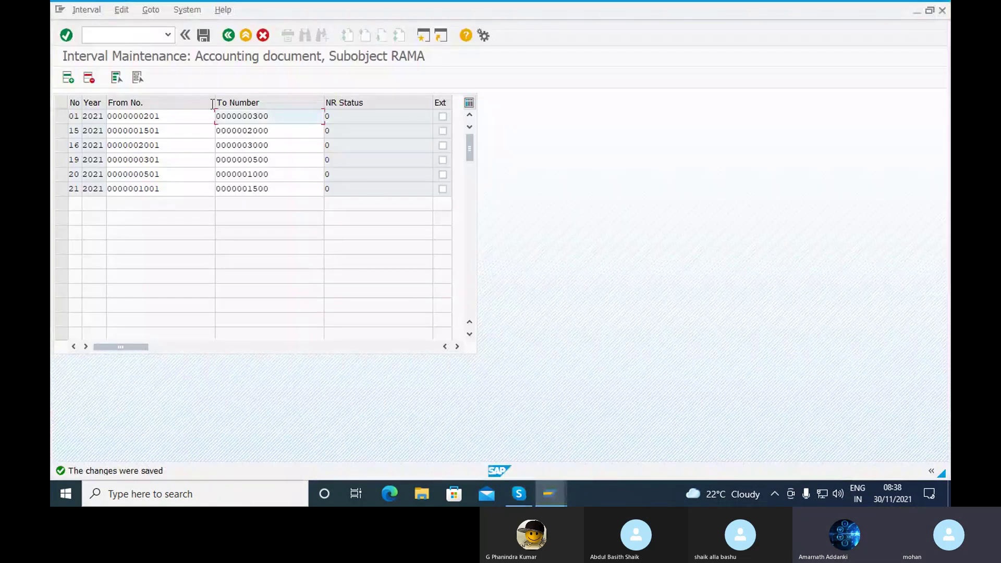
- Open the document types overview with transaction /NOBA7, find document type SA and view its details
click(118, 37)
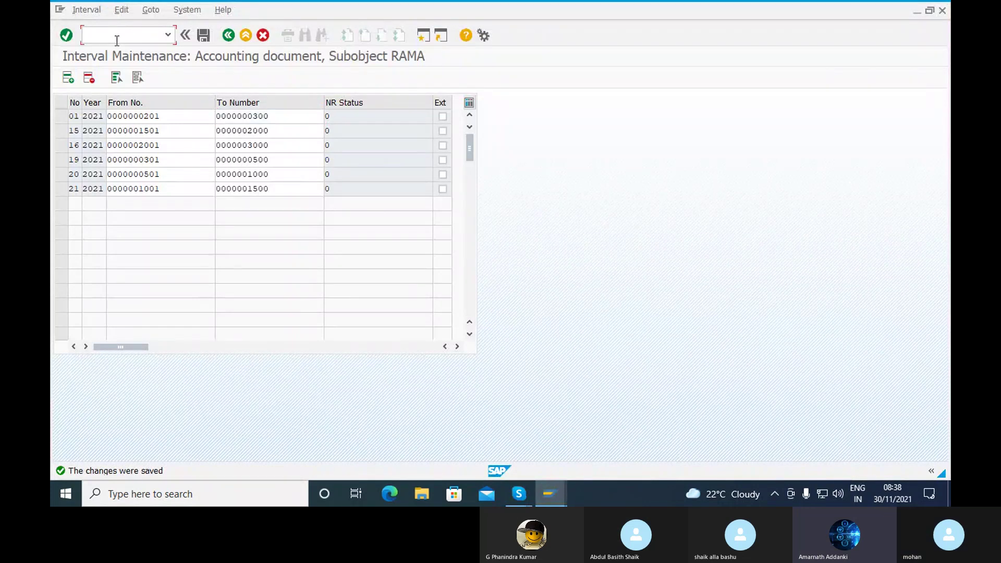
text(/)
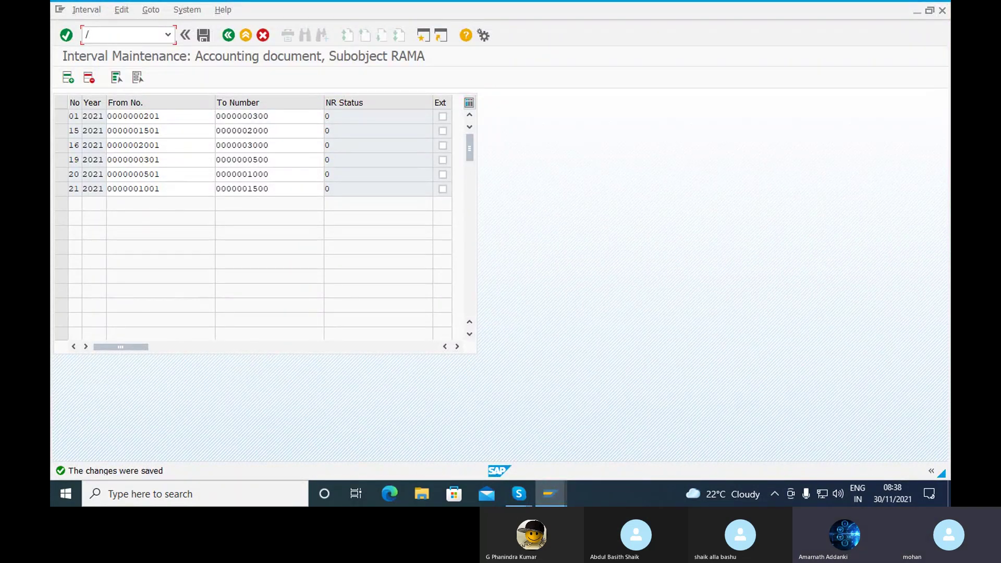
text(NOBA7)
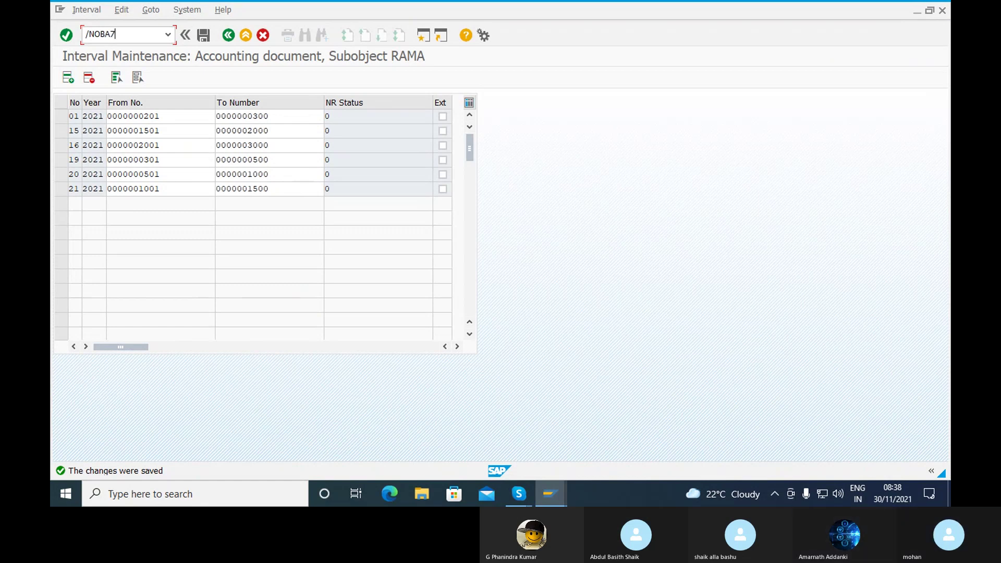
key(Return)
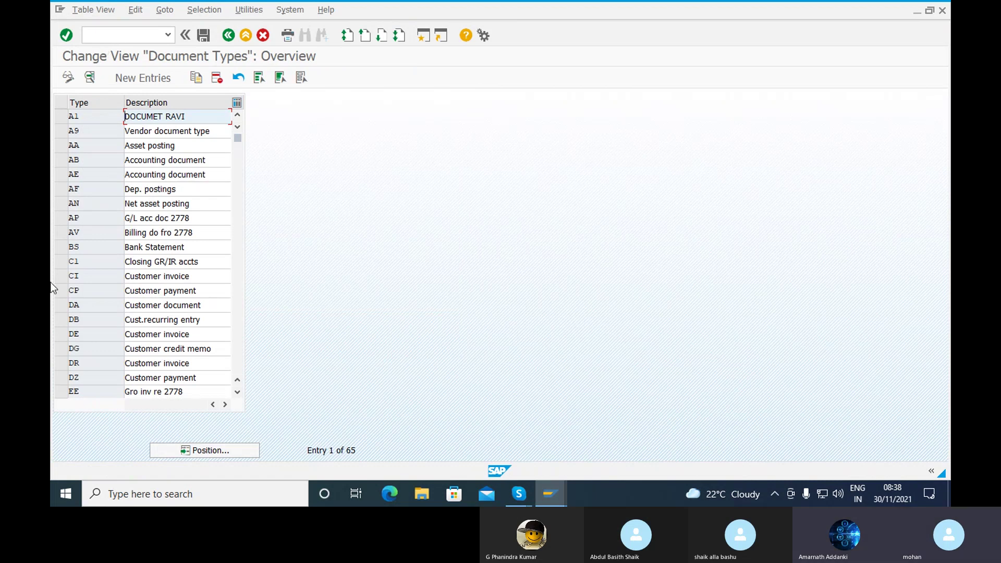
click(202, 455)
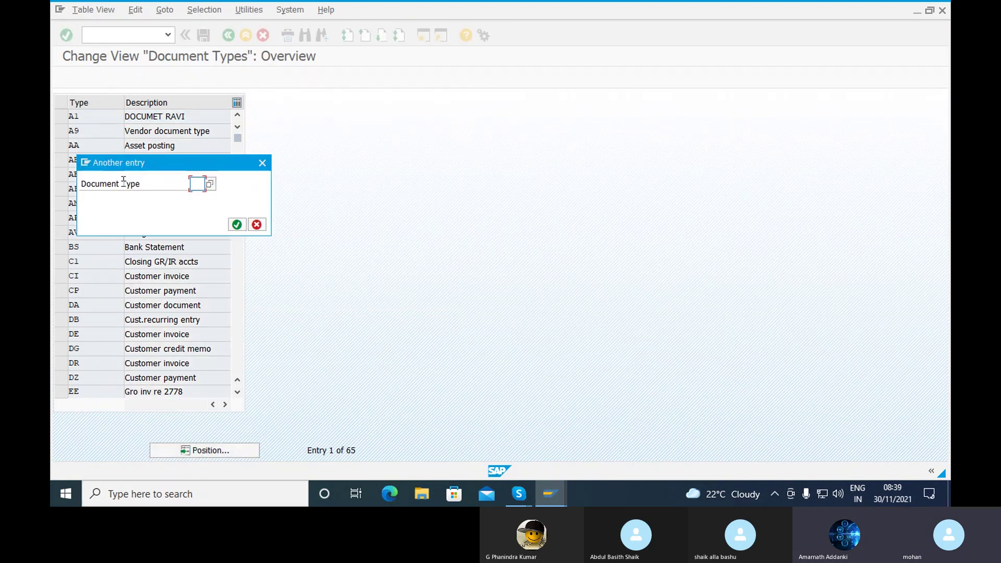
text(SA)
click(238, 225)
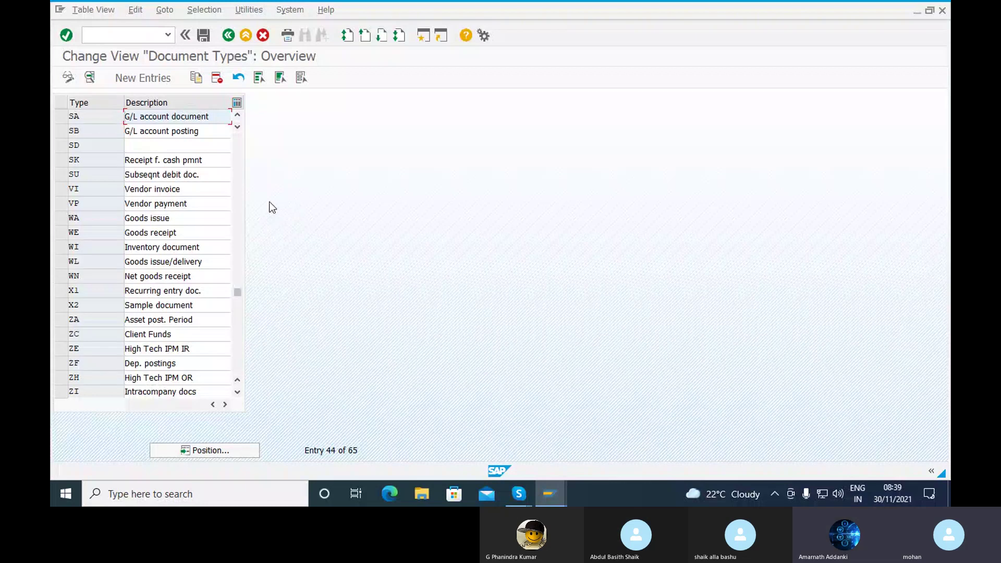
double_click(89, 113)
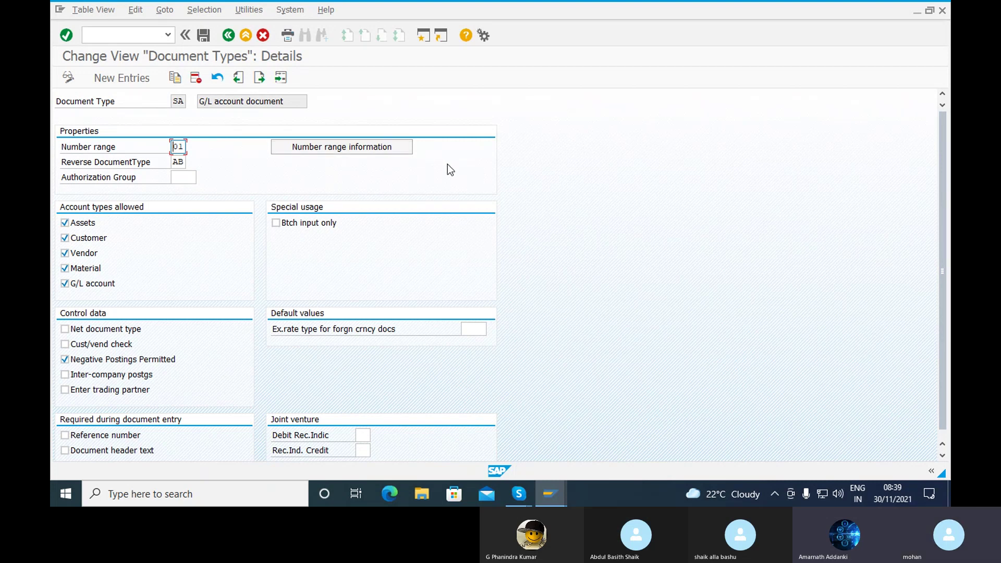
- Switch to Skype to look up the document number ranges transaction in the settings list, and return to SAP
click(521, 495)
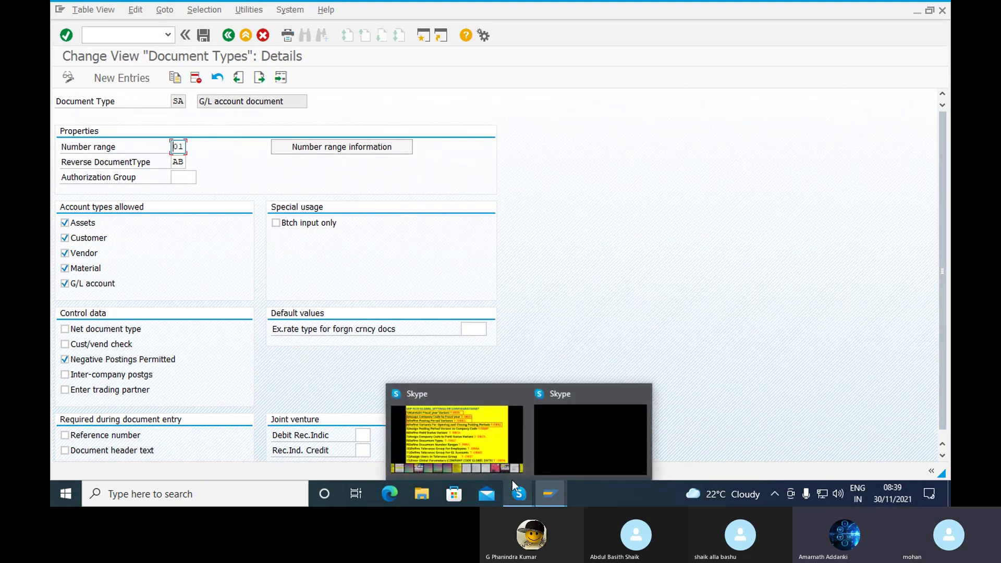
click(462, 439)
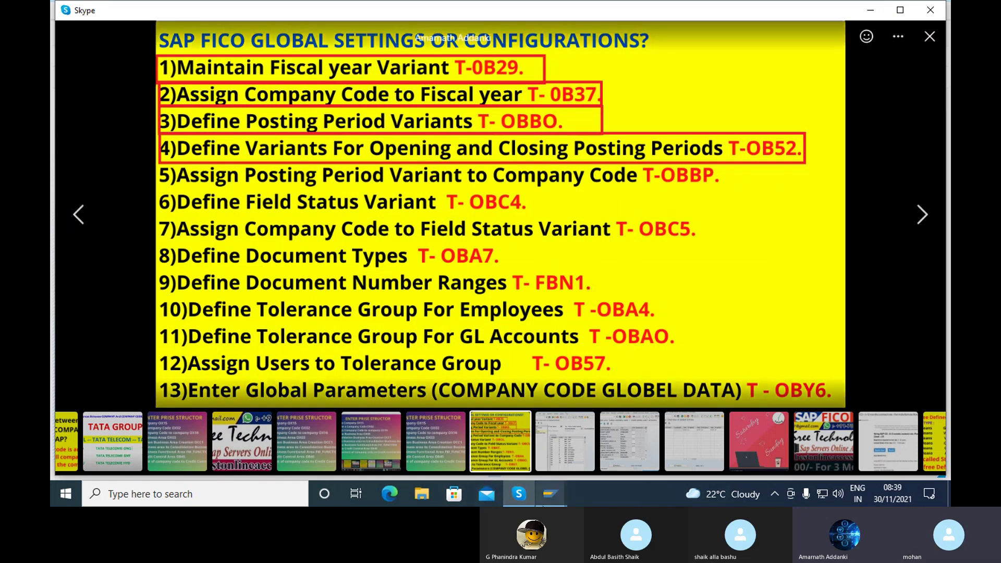
mouse_move(554, 504)
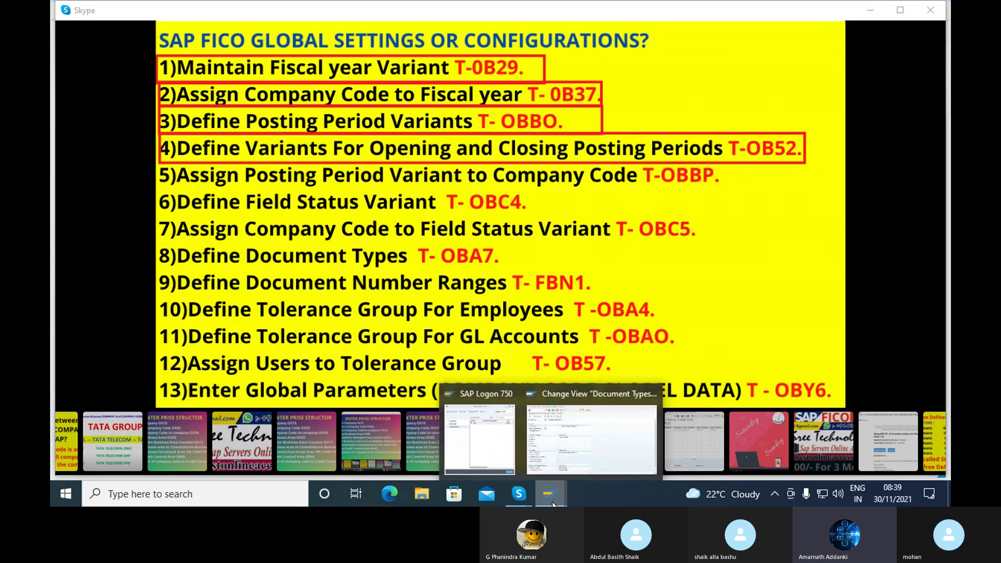
click(561, 443)
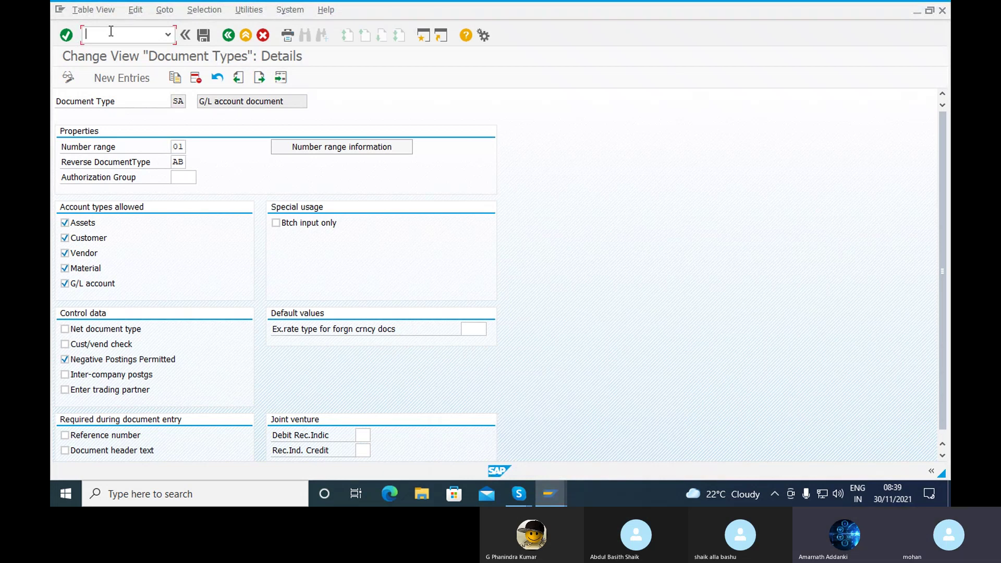
- Leave the document type details with /n and open accounting document range maintenance with transaction FBN1
text(/n)
key(Return)
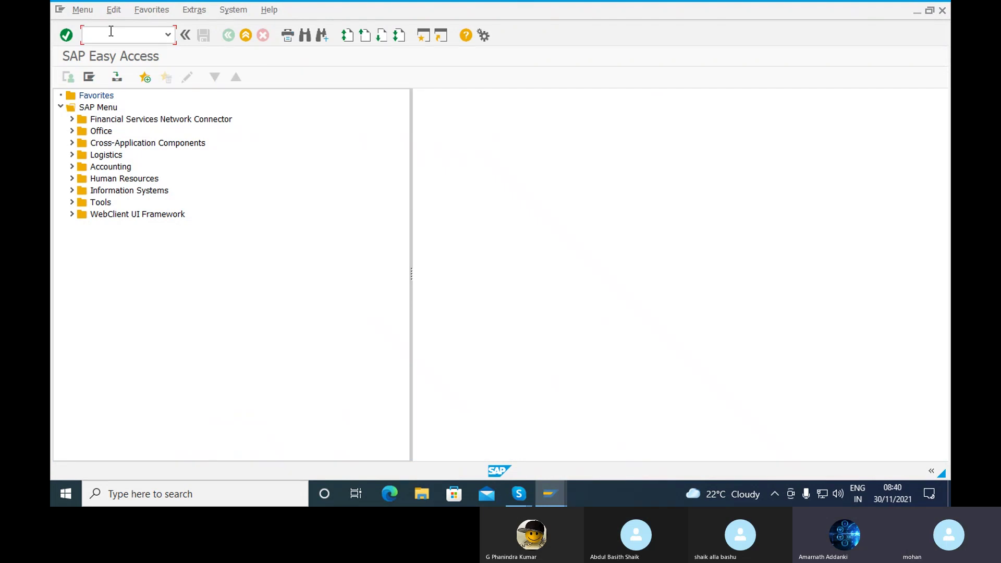
text(F)
text(B)
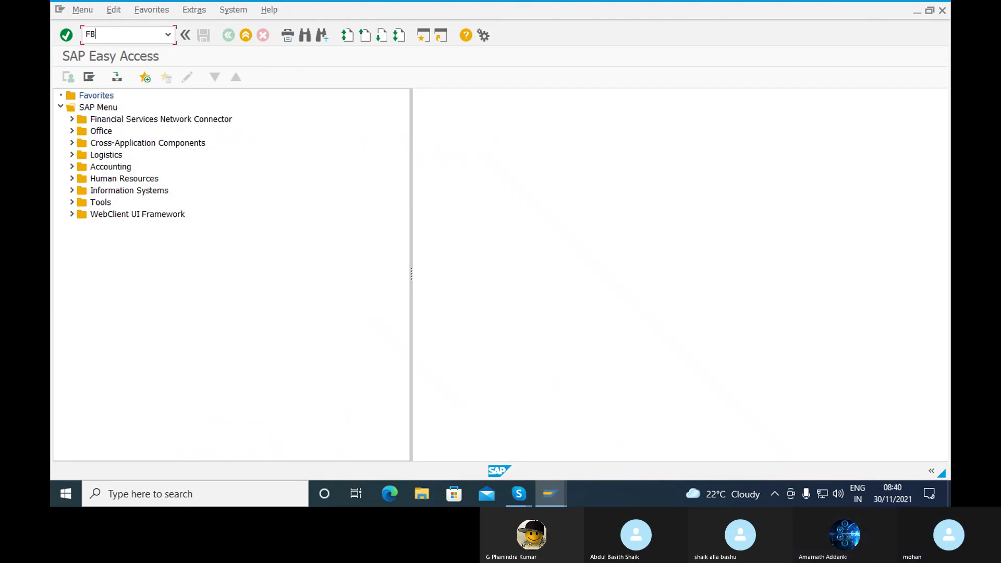
text(N1)
key(Return)
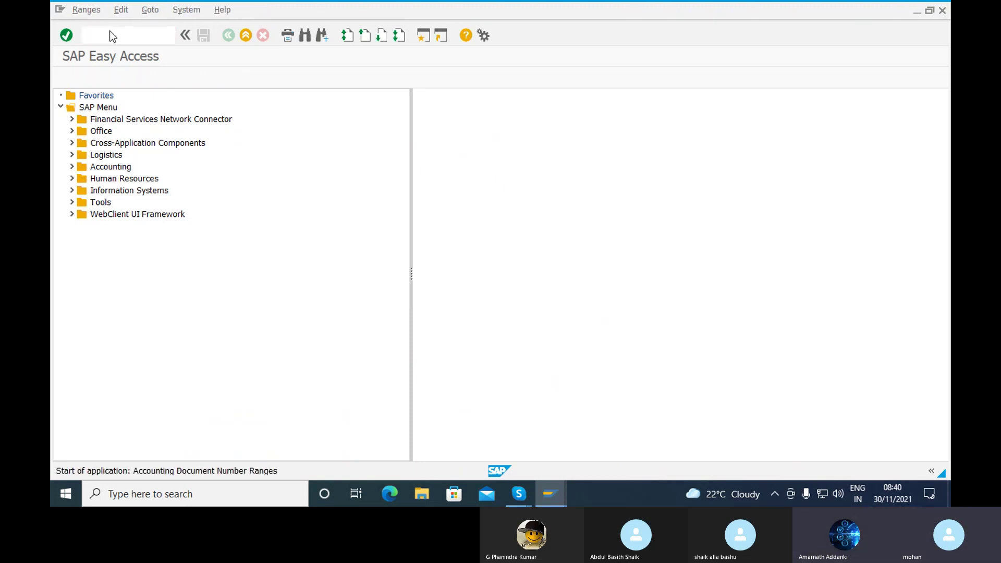
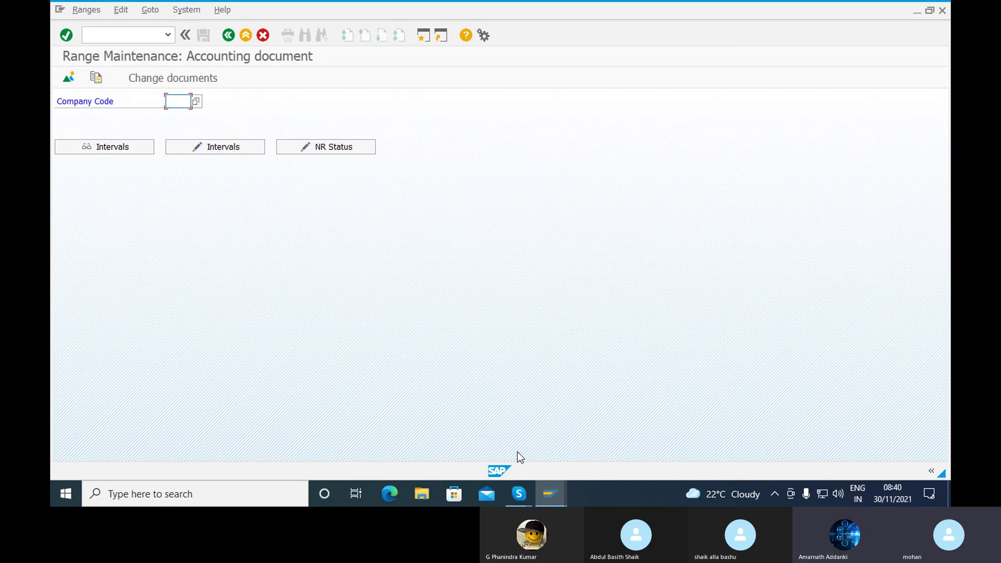
- Switch to Skype to look up the employee tolerance group transaction in the settings list, and return to SAP
mouse_move(522, 503)
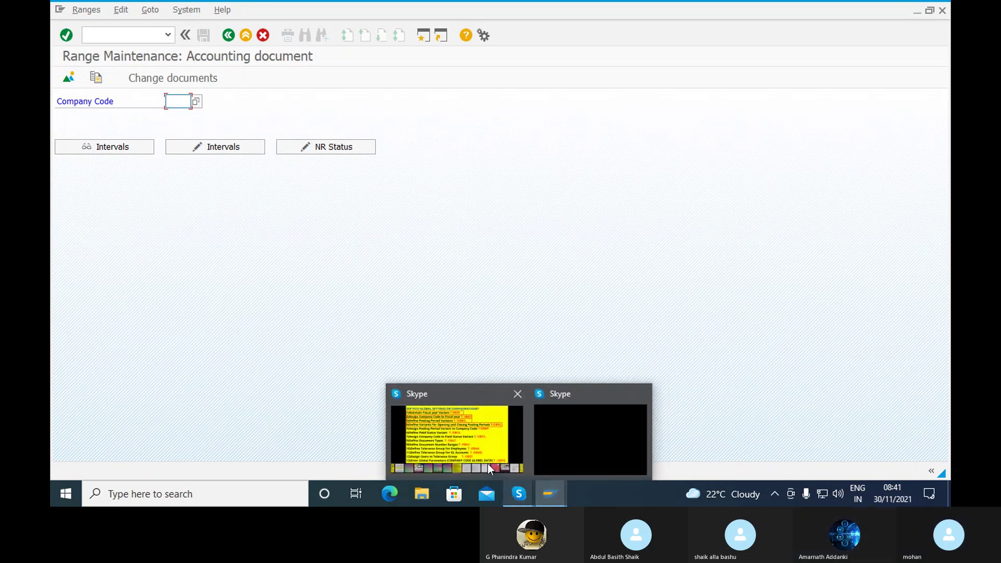
click(467, 430)
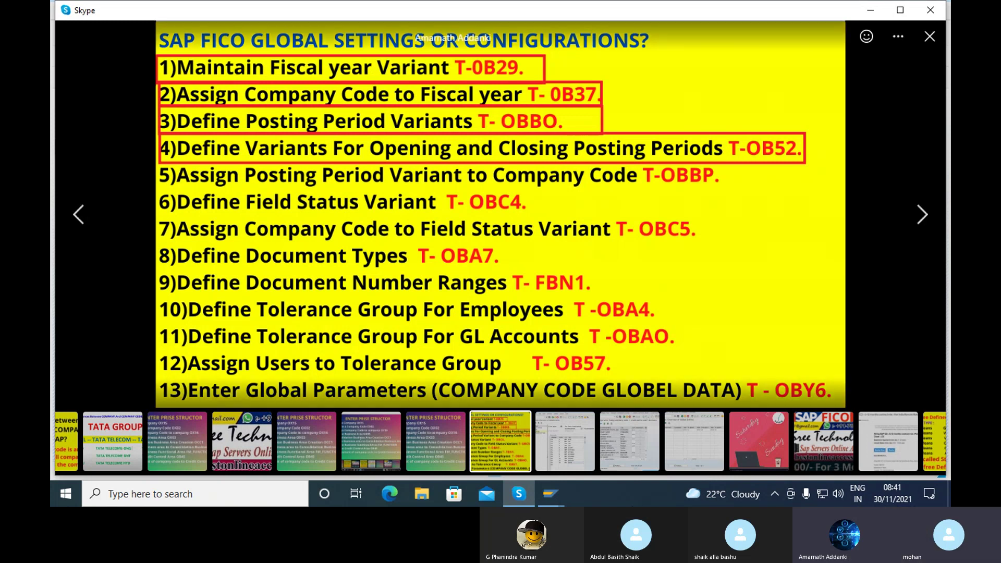
mouse_move(562, 496)
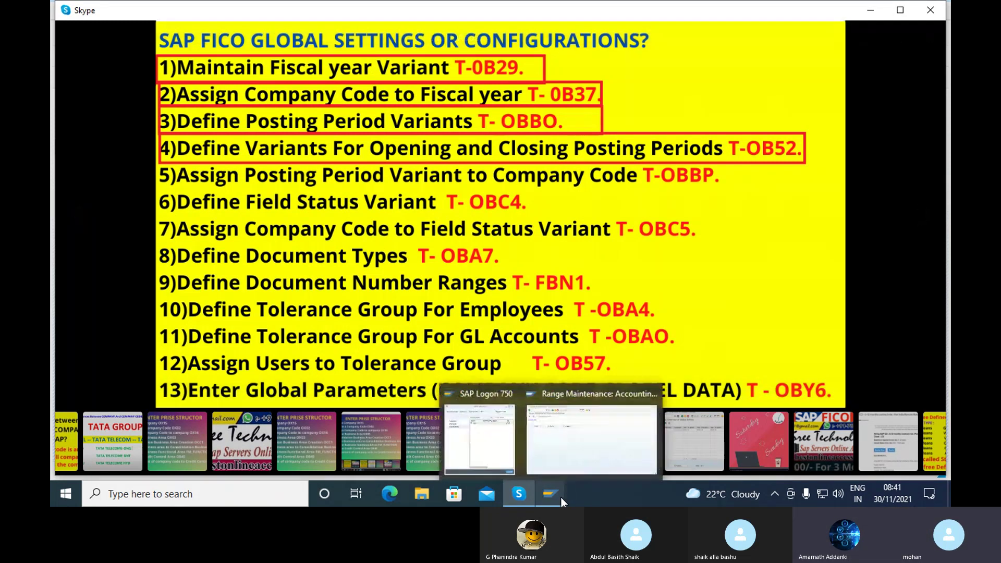
click(568, 453)
- Open the FI tolerance groups for users with transaction /NOBA4 and start a new entry
click(129, 35)
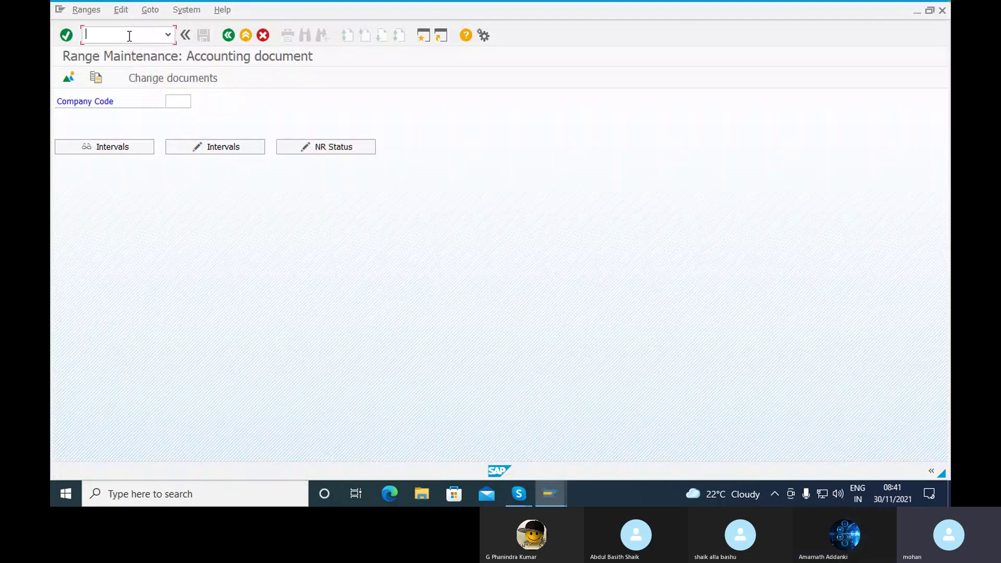
text(/NOB)
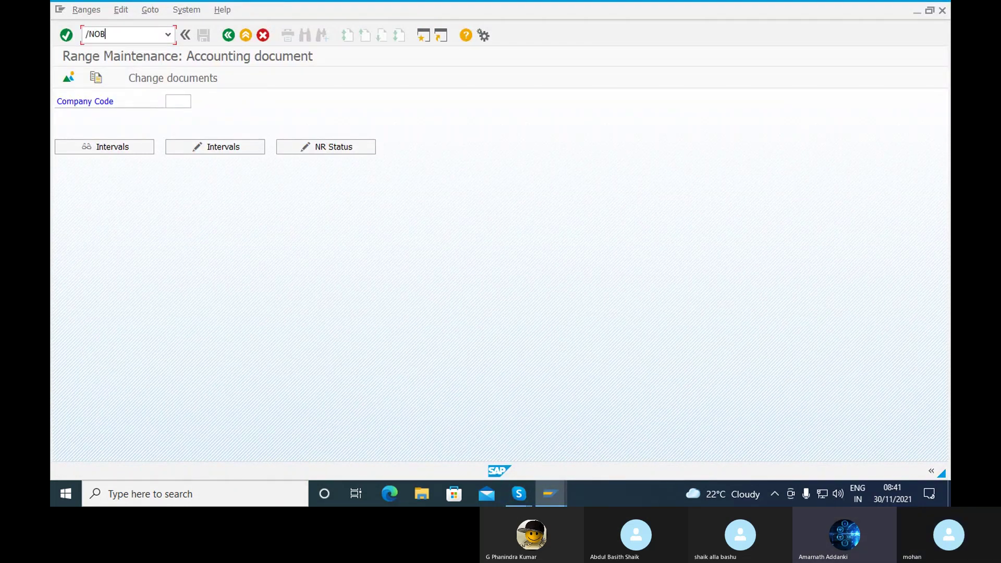
text(A4)
key(Return)
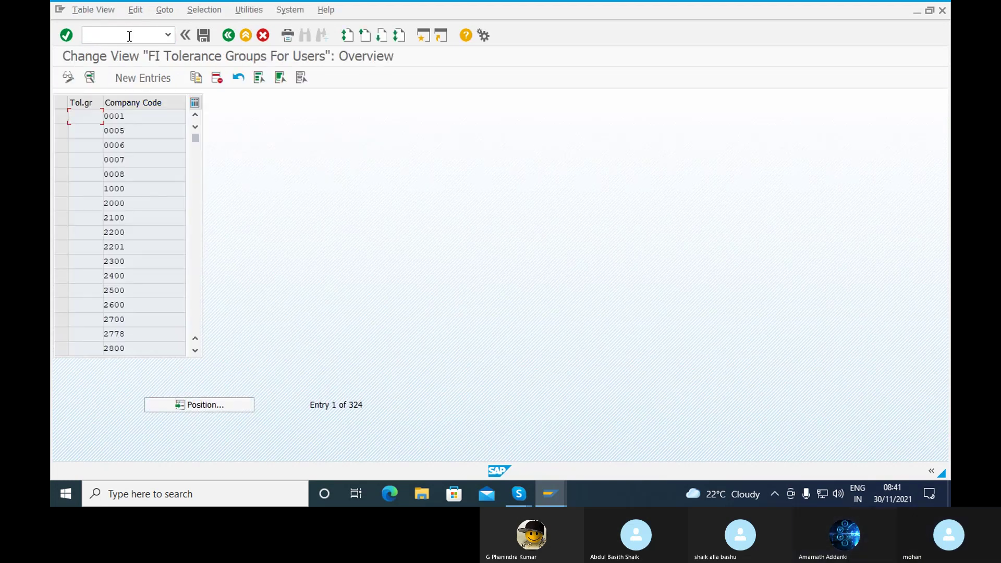
click(129, 79)
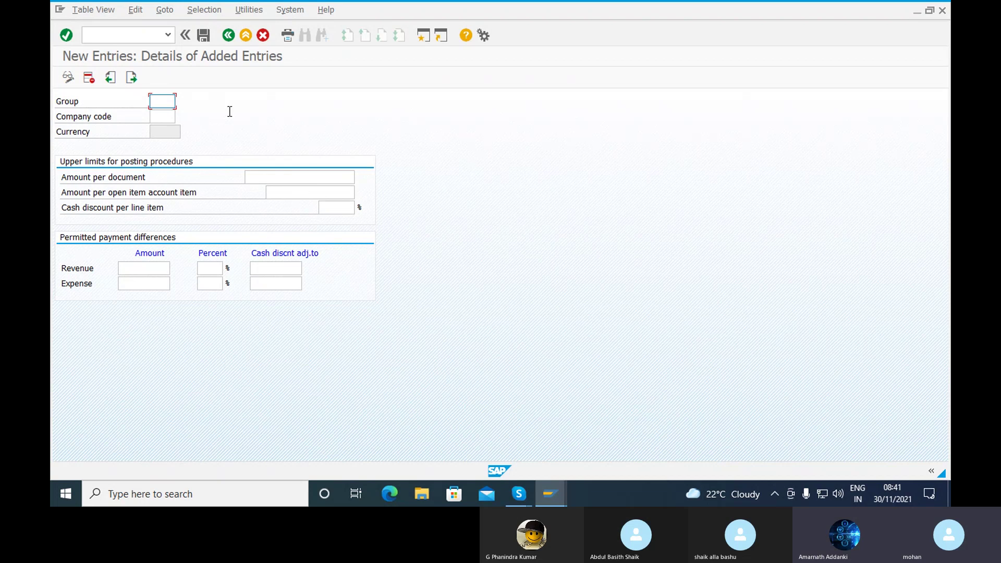
- Enter tolerance group RATG for company code RAMA in the new entry
text(RA)
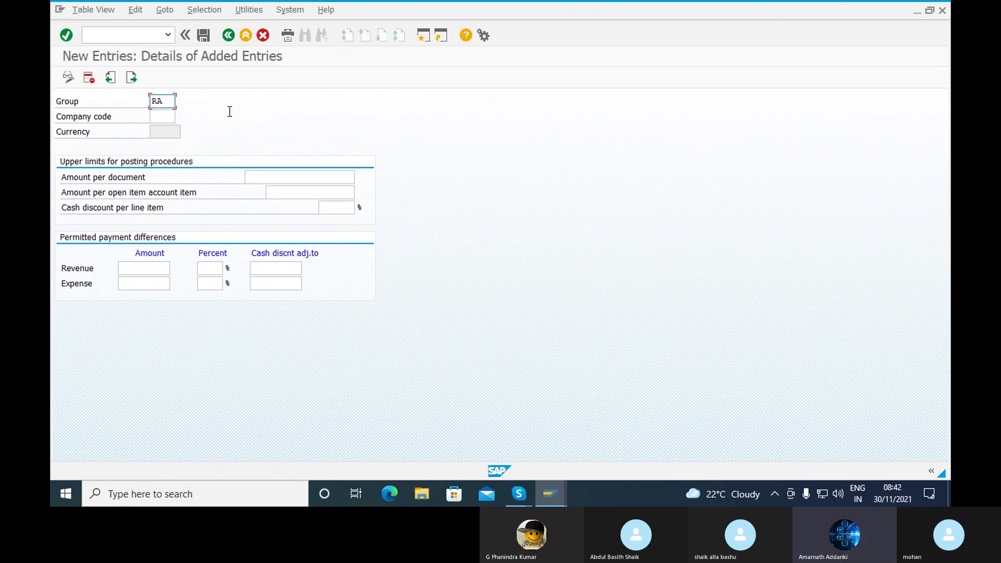
text(TG)
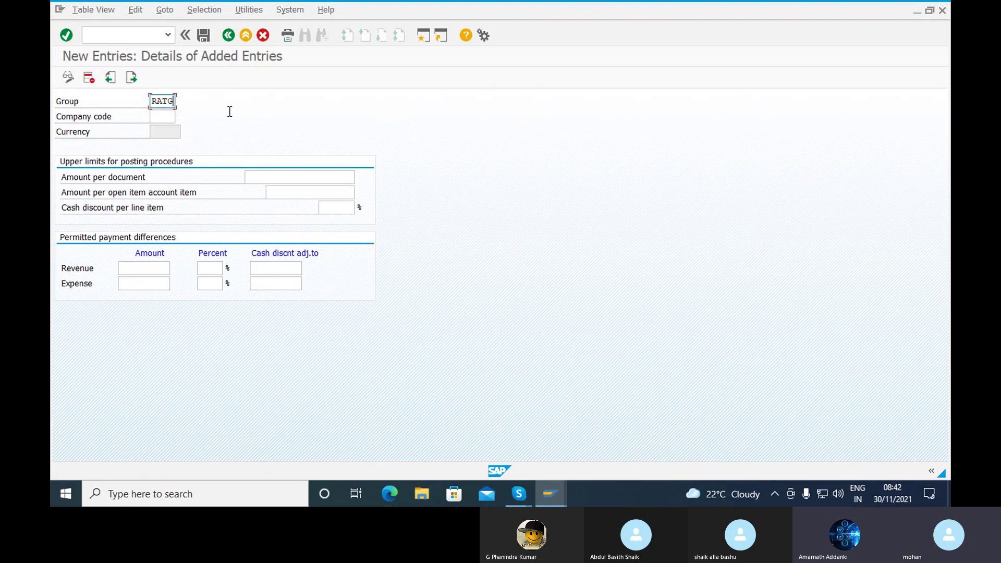
key(Tab)
text(R)
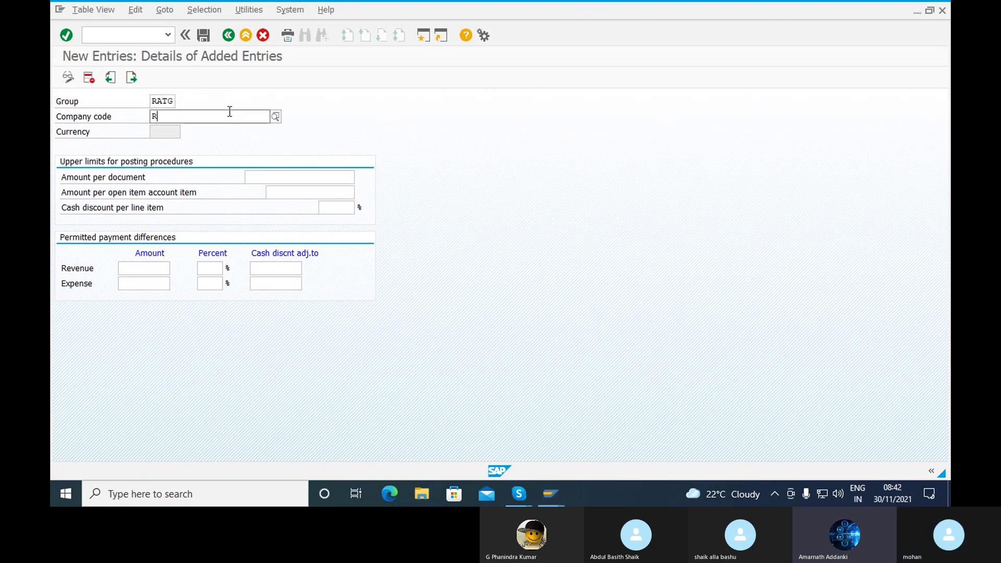
text(AMA)
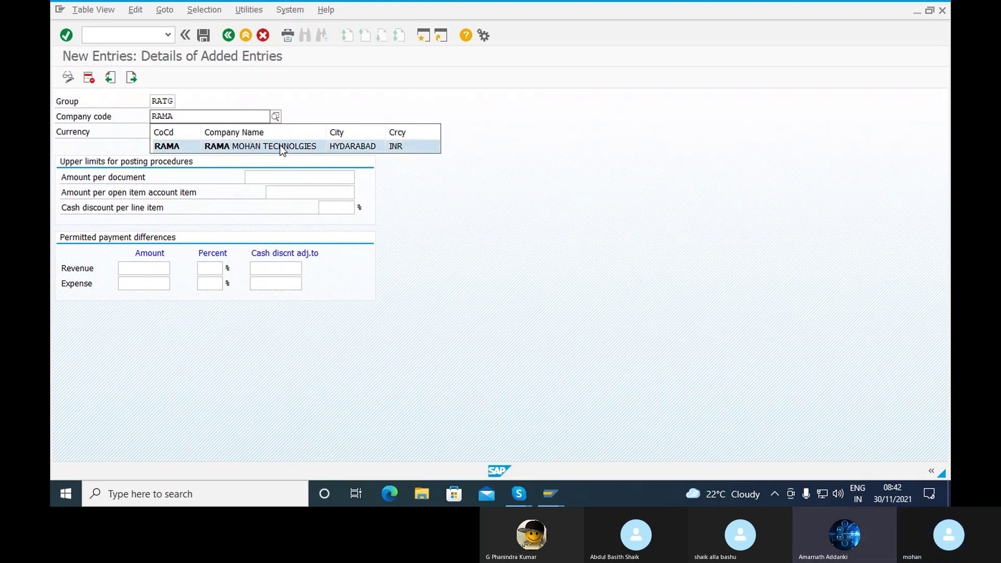
click(328, 150)
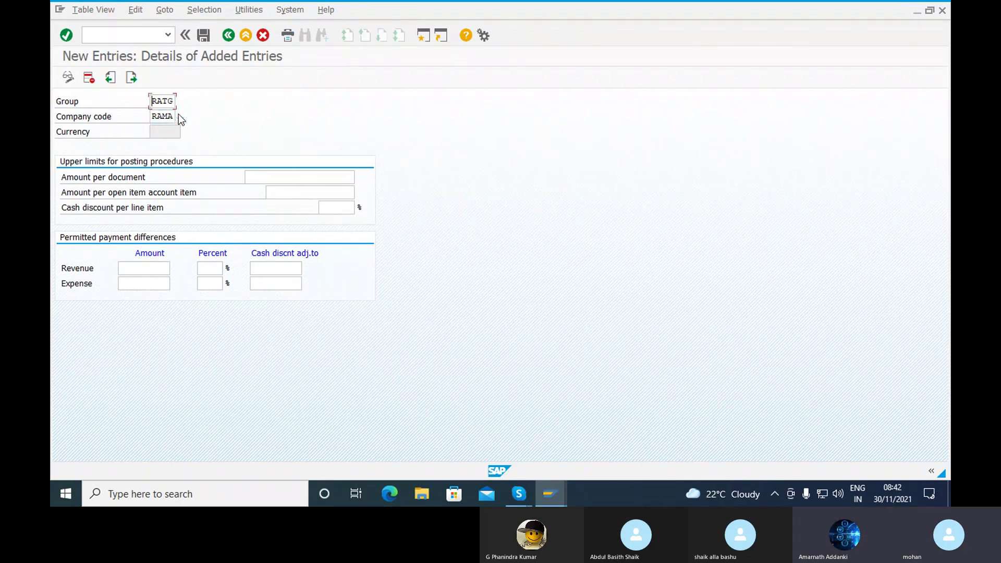
key(Return)
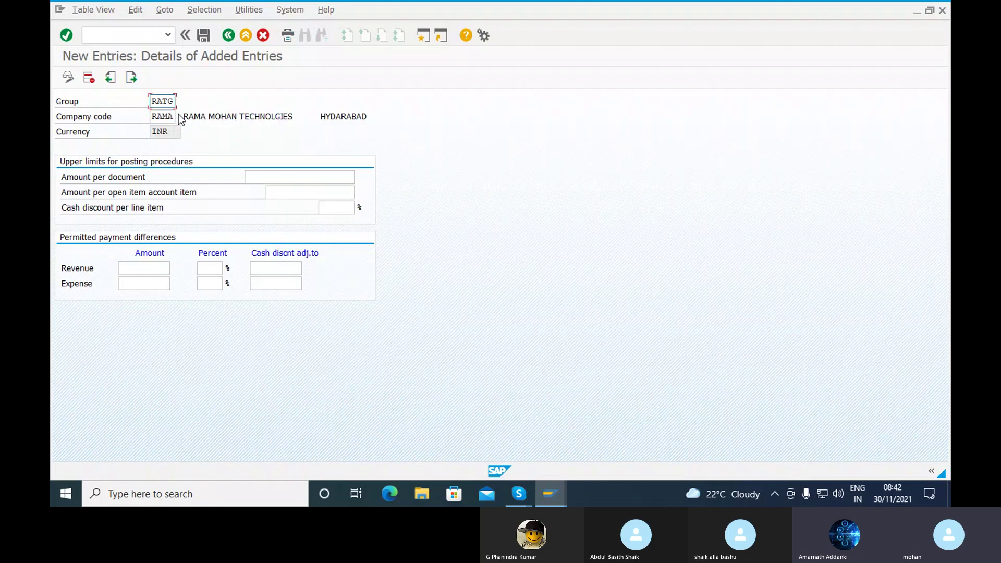
- Set the upper limits to 999999999 per document, 999999999 per open item account item, and 5% cash discount per line item
click(264, 181)
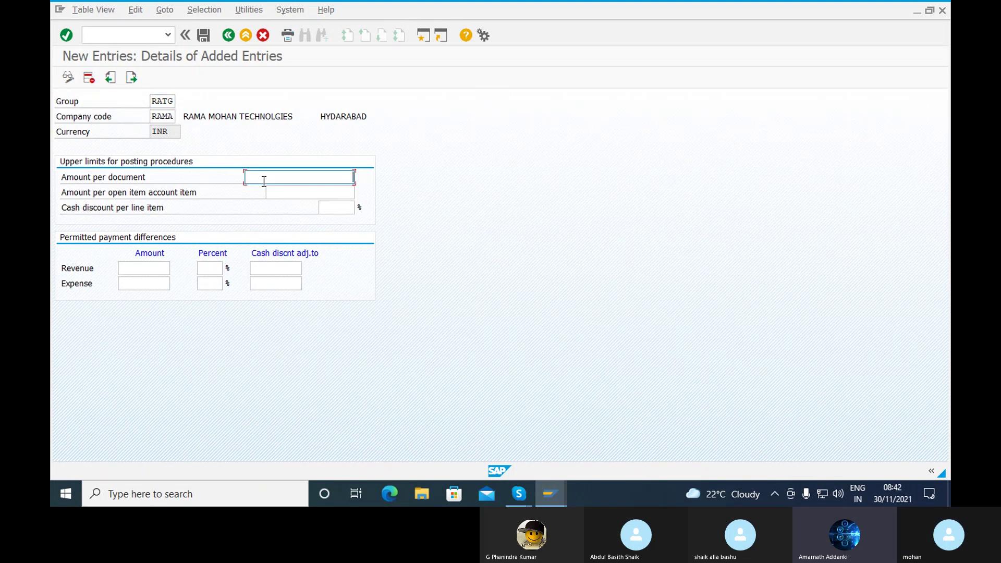
text(99999)
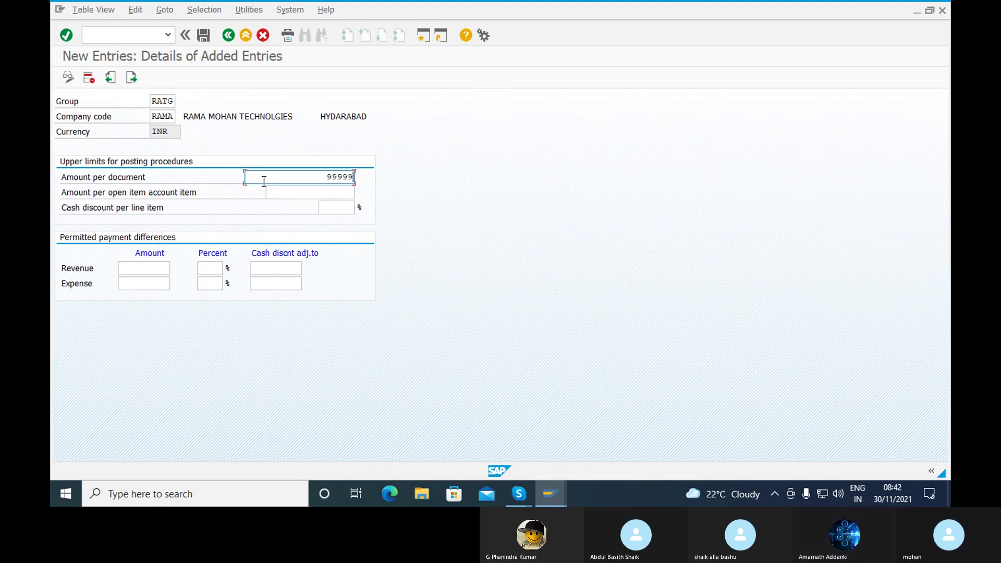
text(9999)
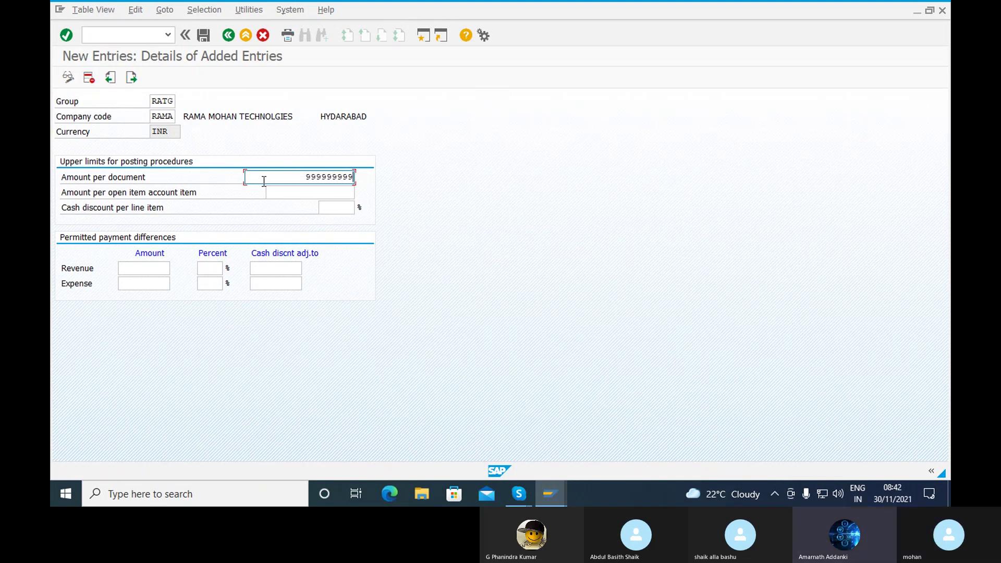
click(285, 193)
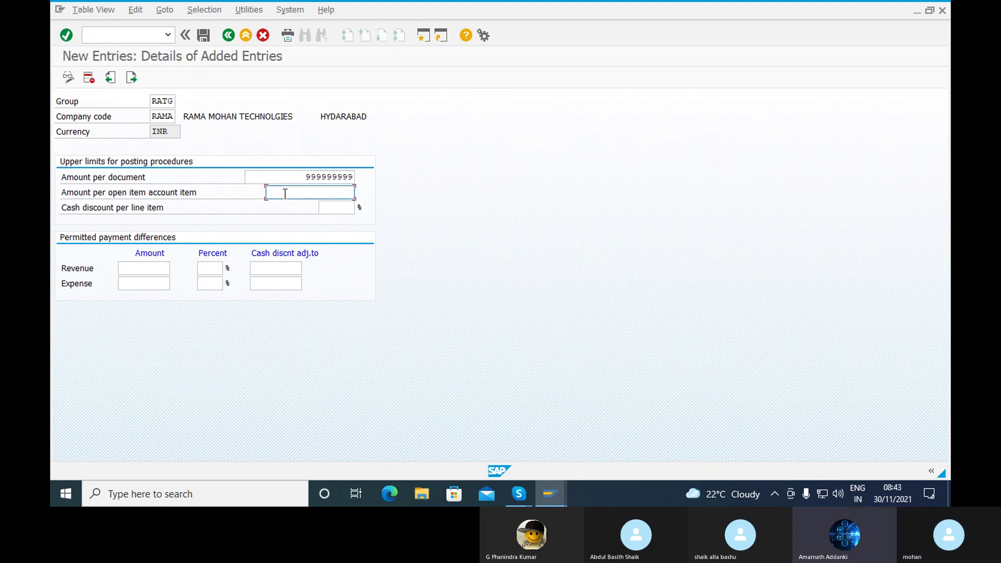
text(99999)
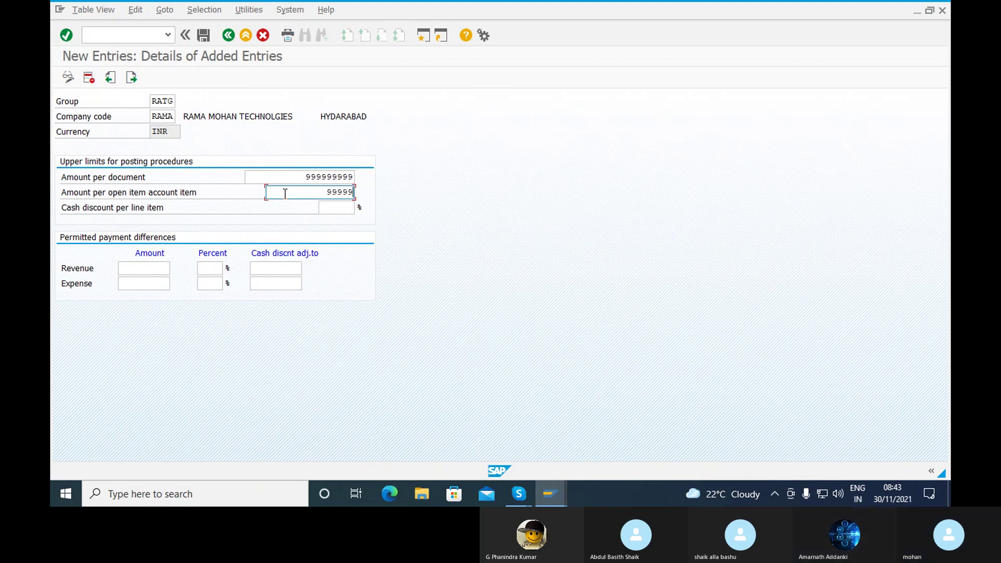
text(9999)
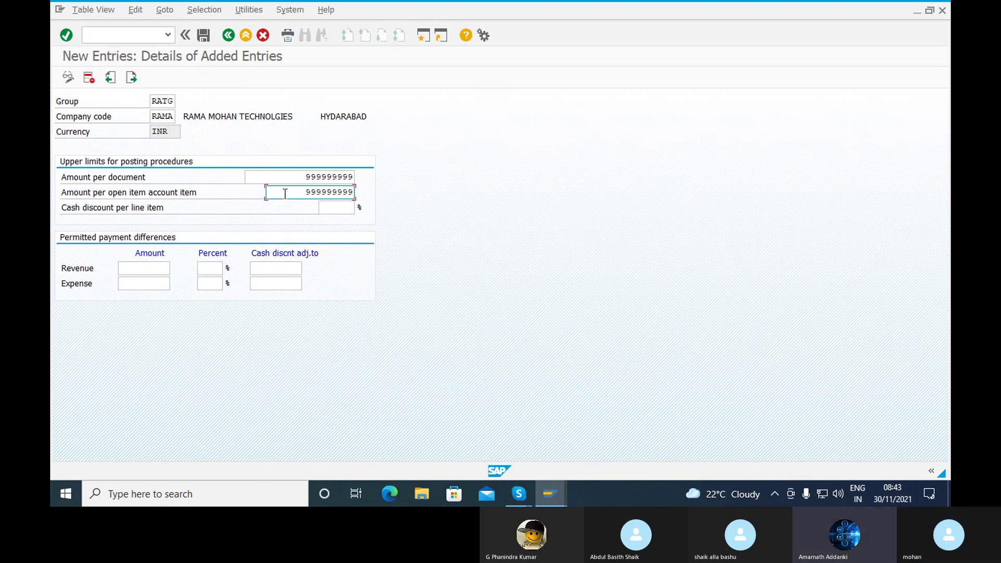
click(341, 215)
text(5)
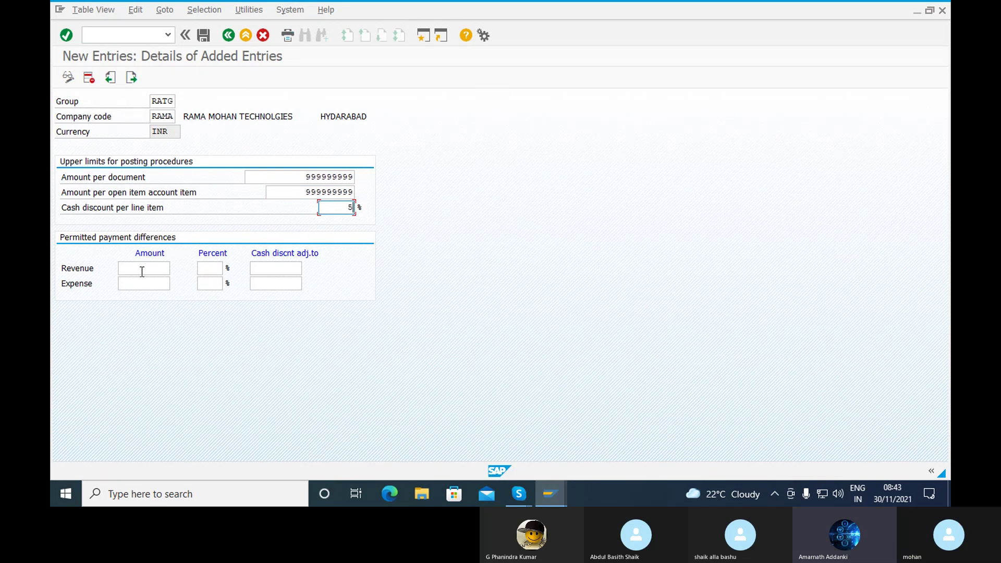
- Set the permitted payment differences for both revenue and expense to amount 100, 5 percent, and cash discount adjustment 100
click(214, 264)
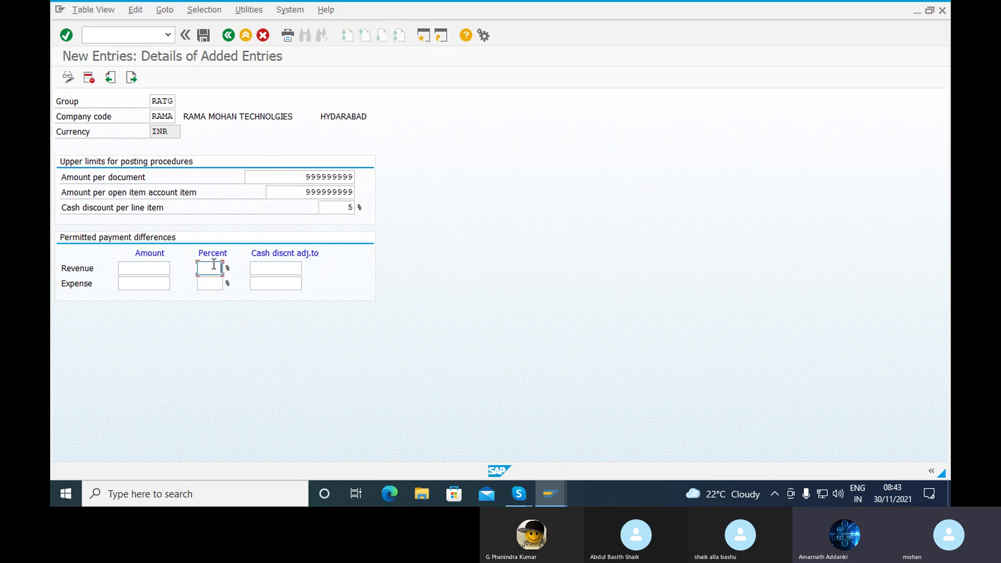
text(5)
click(216, 286)
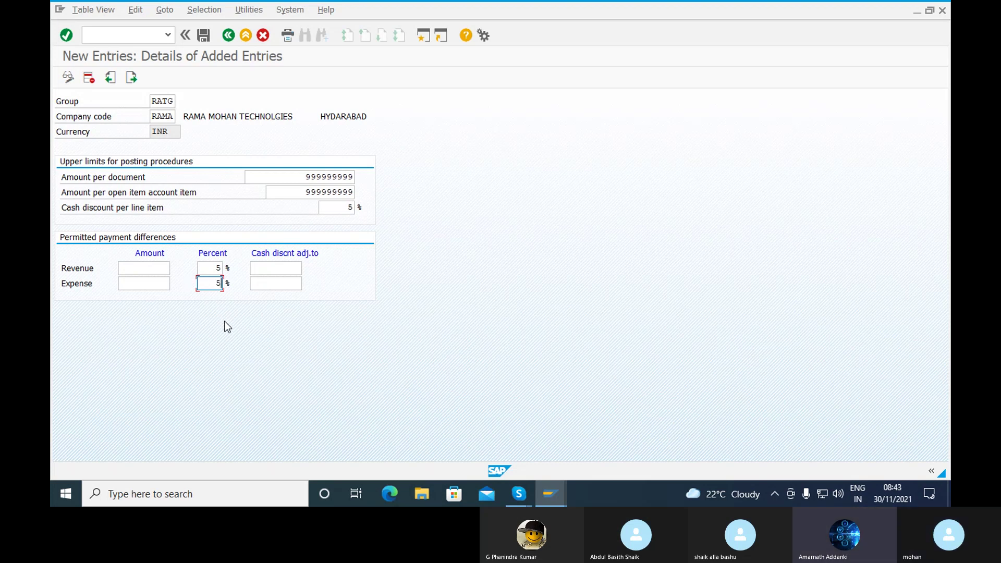
click(140, 267)
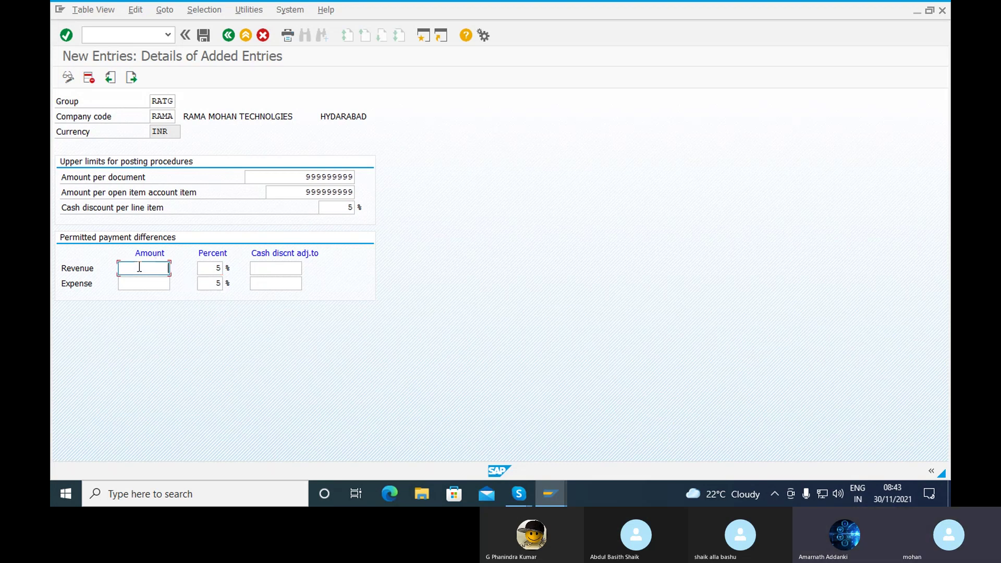
text(100)
click(139, 283)
text(100)
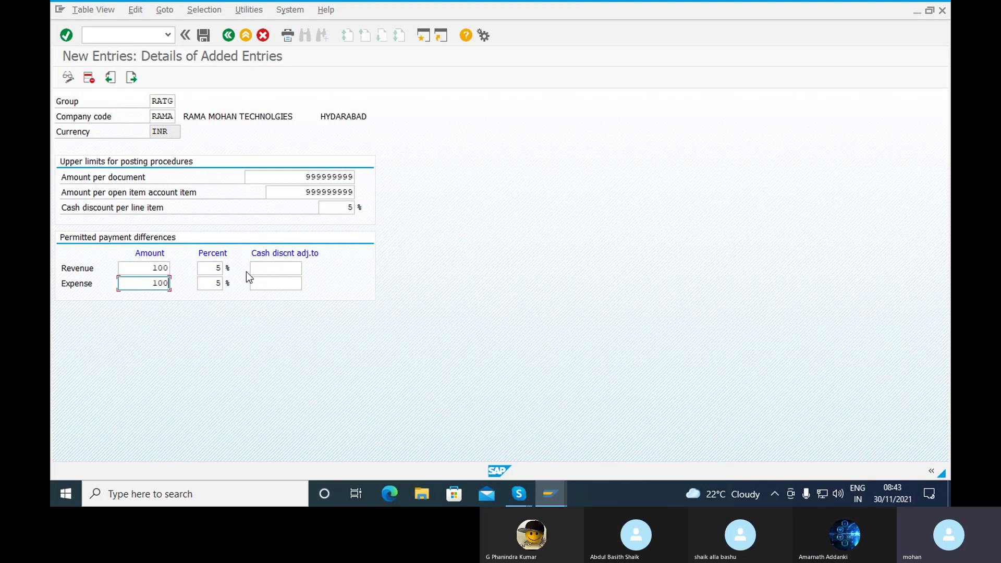
click(278, 267)
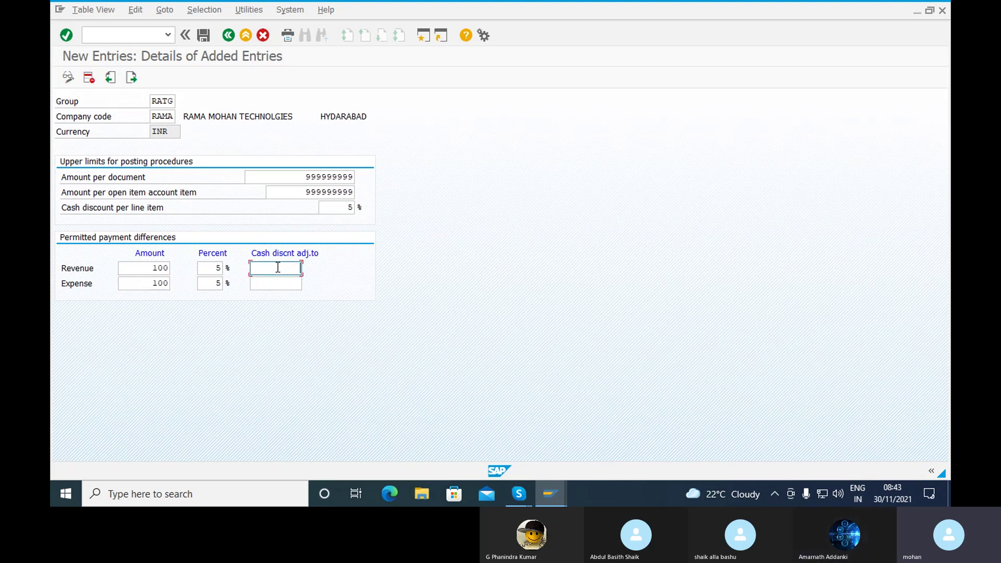
text(100)
click(279, 284)
text(100)
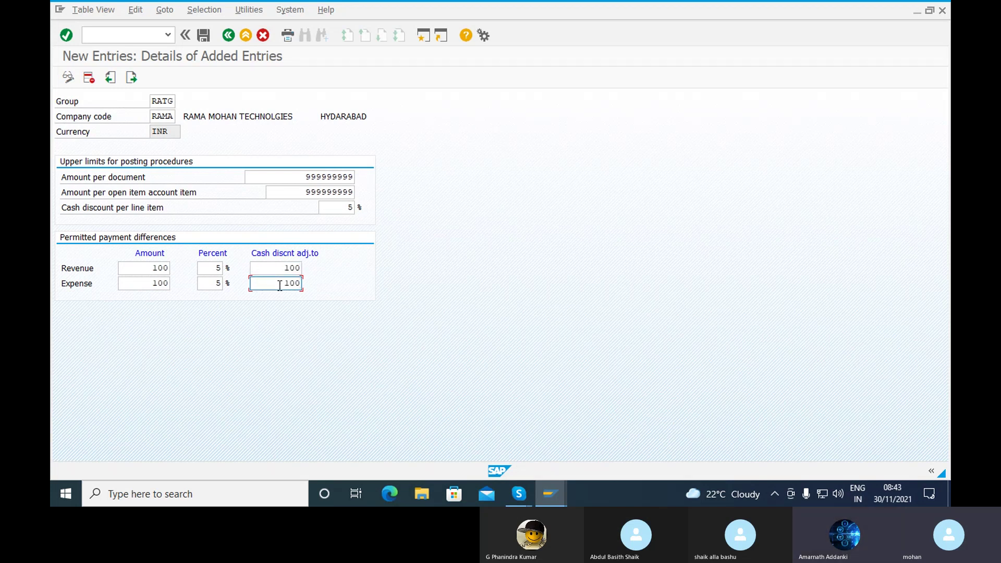
- Validate and save tolerance group RATG under the customizing request described as CREATION OF KZ DOCUMENT
key(Return)
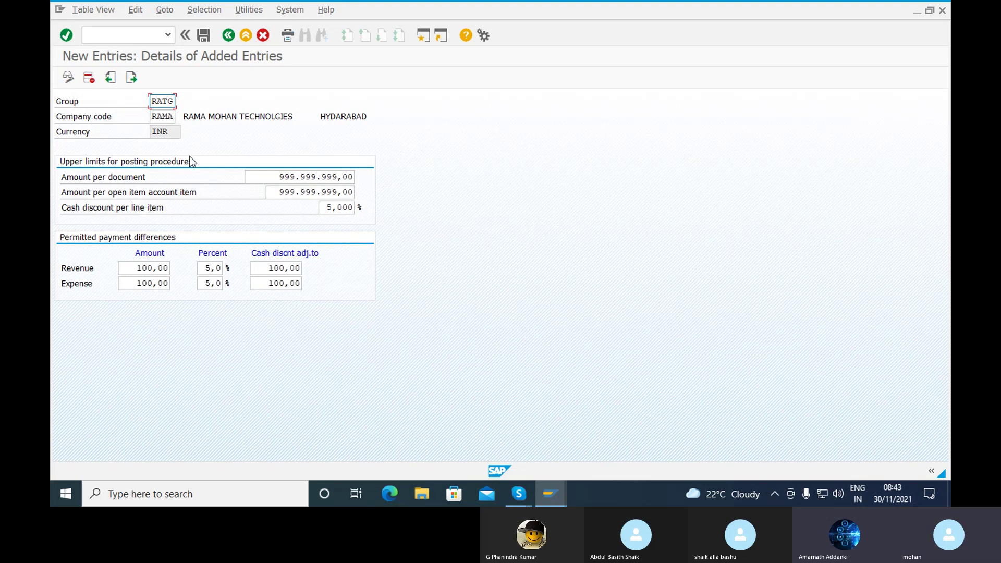
click(205, 37)
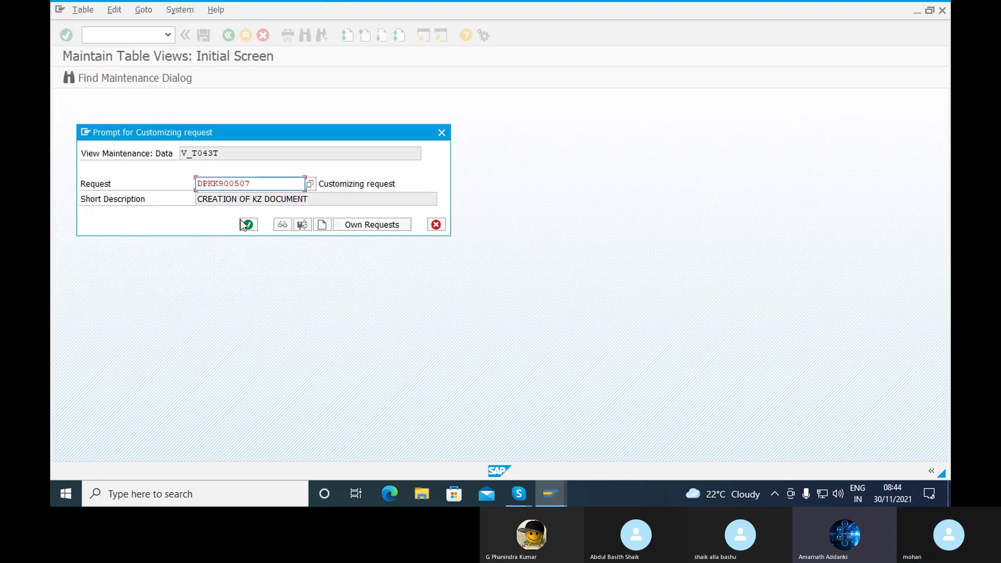
click(245, 225)
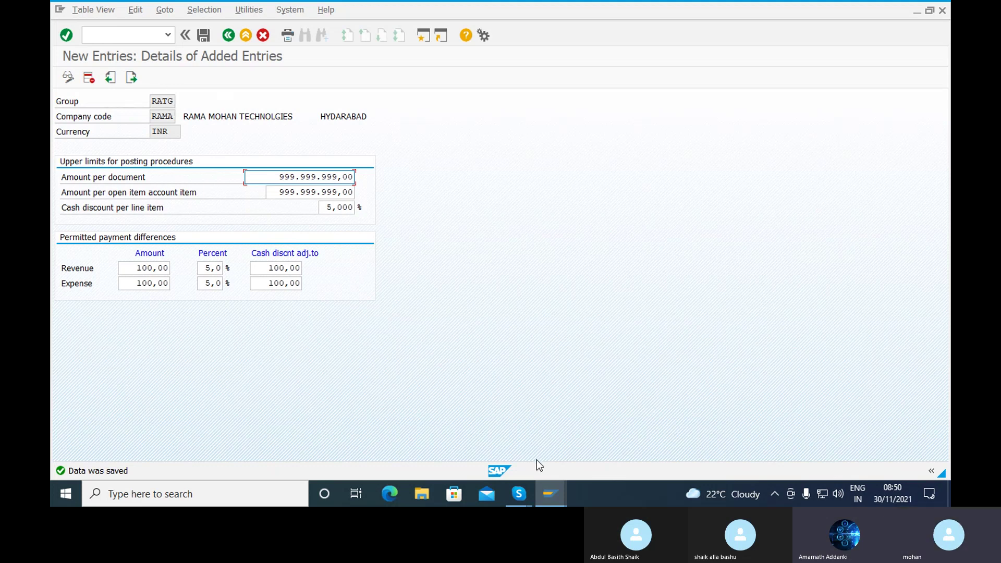
- Switch to Skype to look up the transaction for assigning users to tolerance groups in the settings list
mouse_move(524, 501)
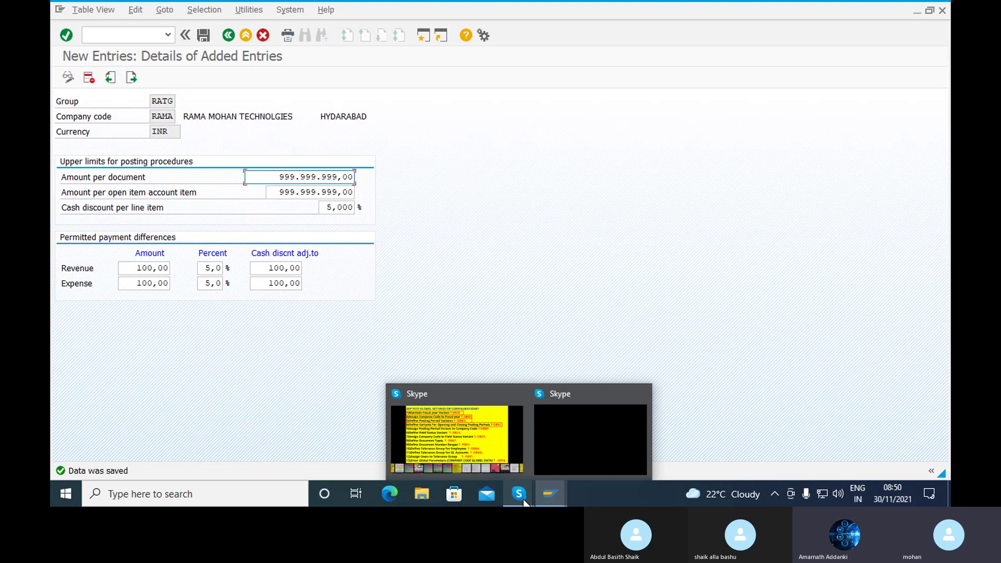
click(473, 441)
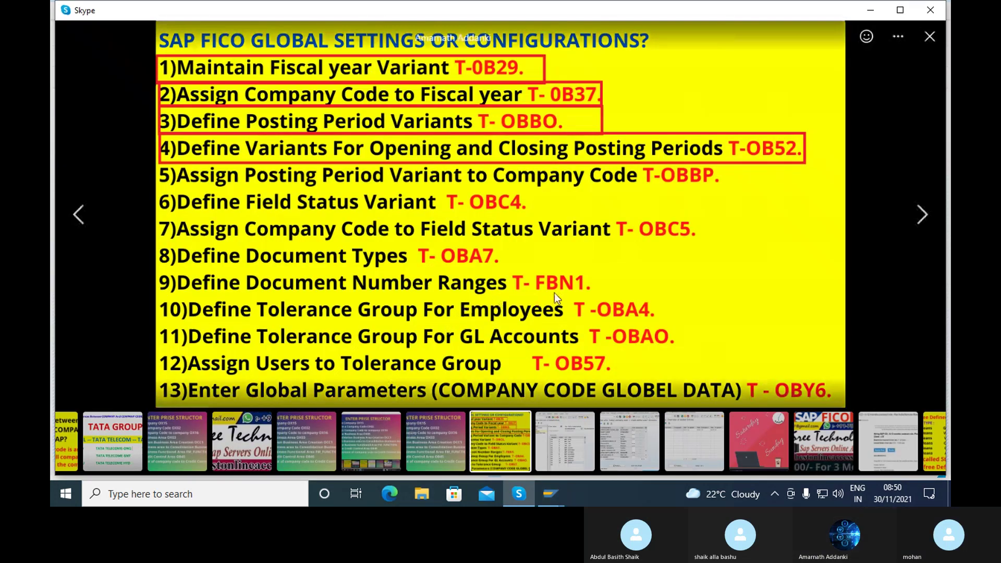
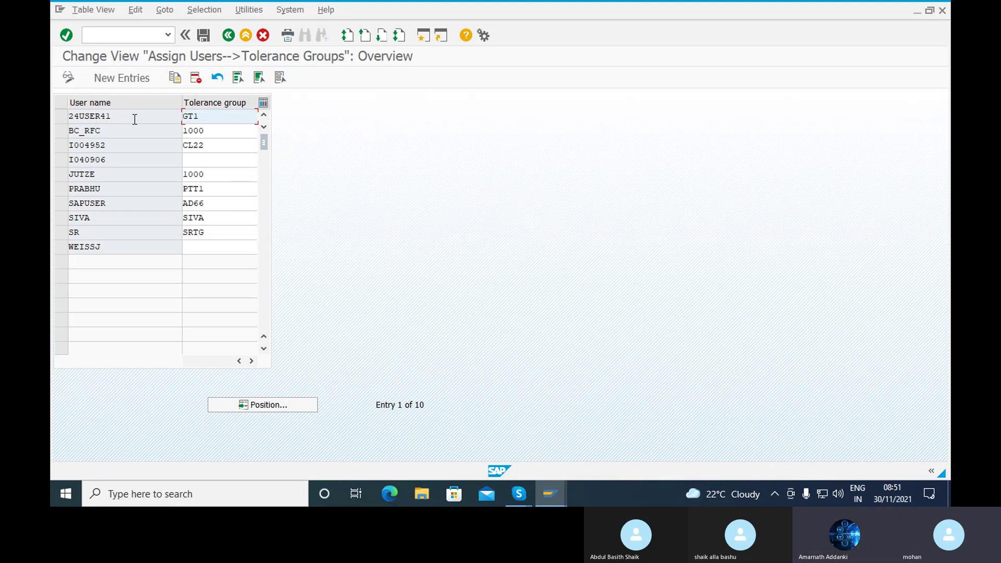
- Add a new user assignment with user name 24USER44 and tolerance group RATG
click(121, 77)
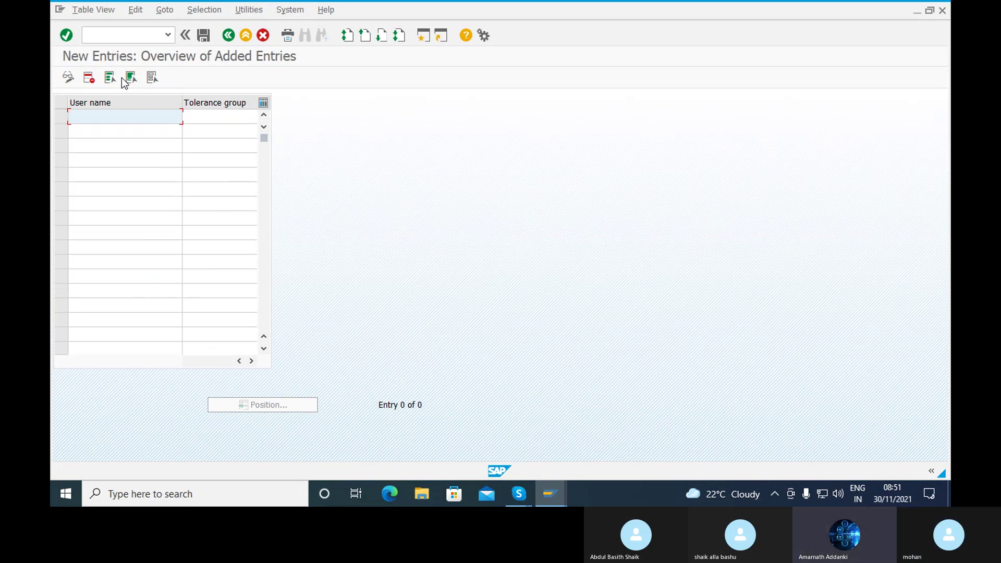
text(24USER44)
click(202, 115)
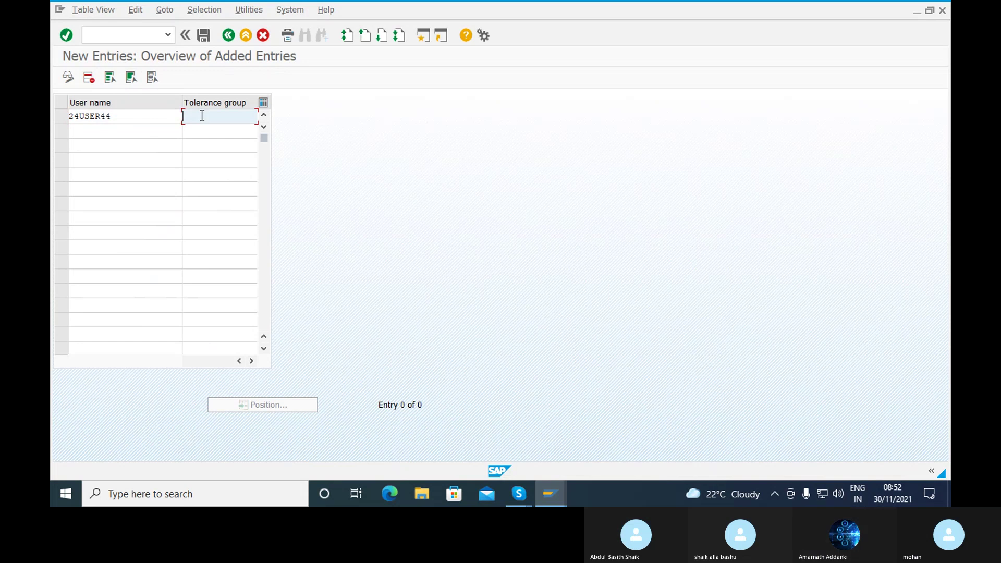
text(RA)
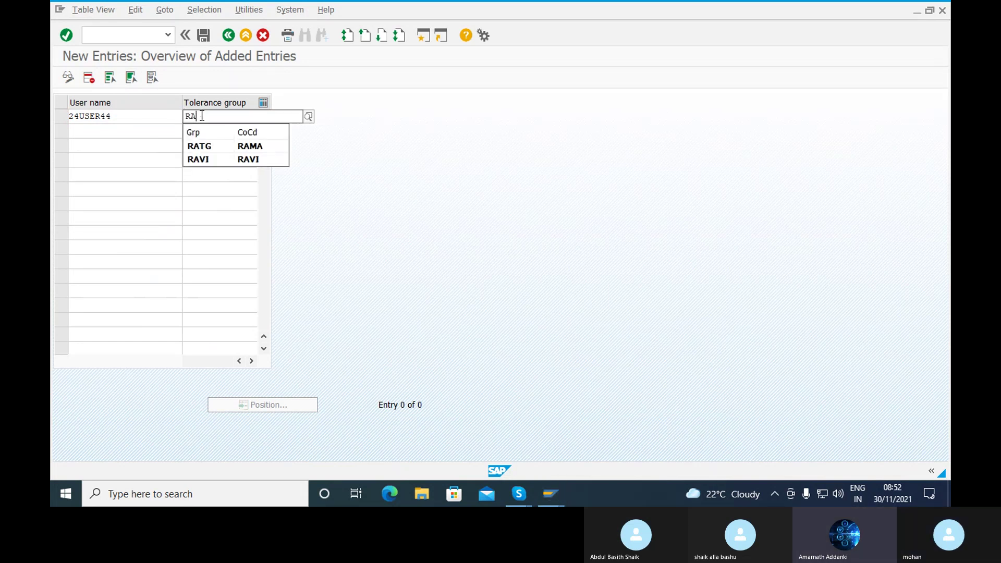
click(230, 147)
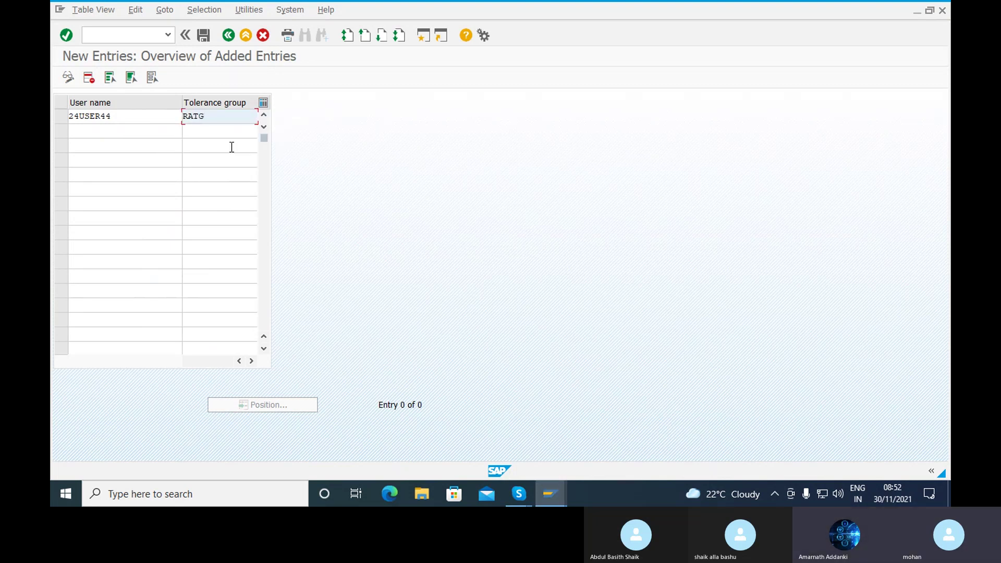
key(BackSpace)
key(BackSpace)
key(BackSpace)
key(BackSpace)
text(RATG)
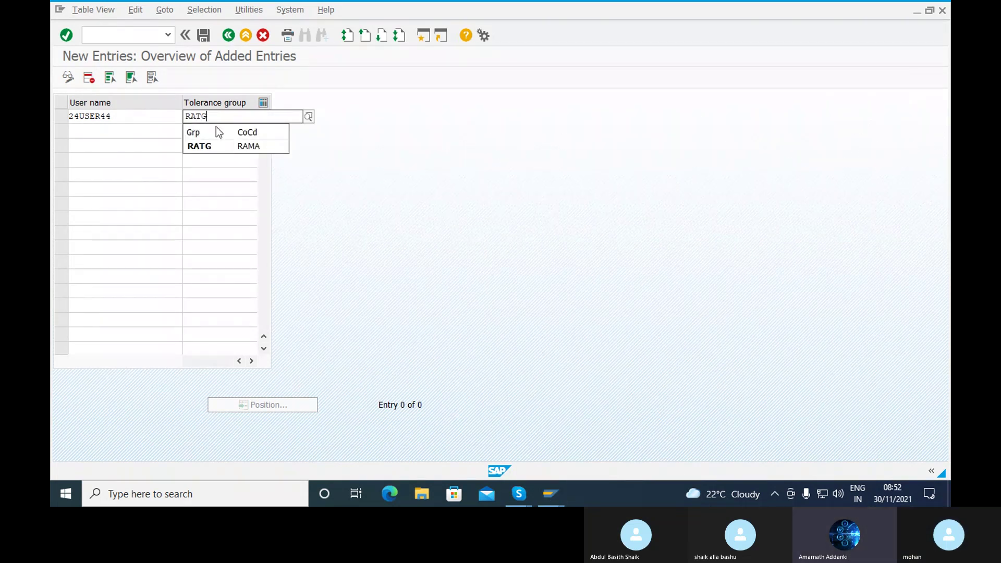
click(263, 147)
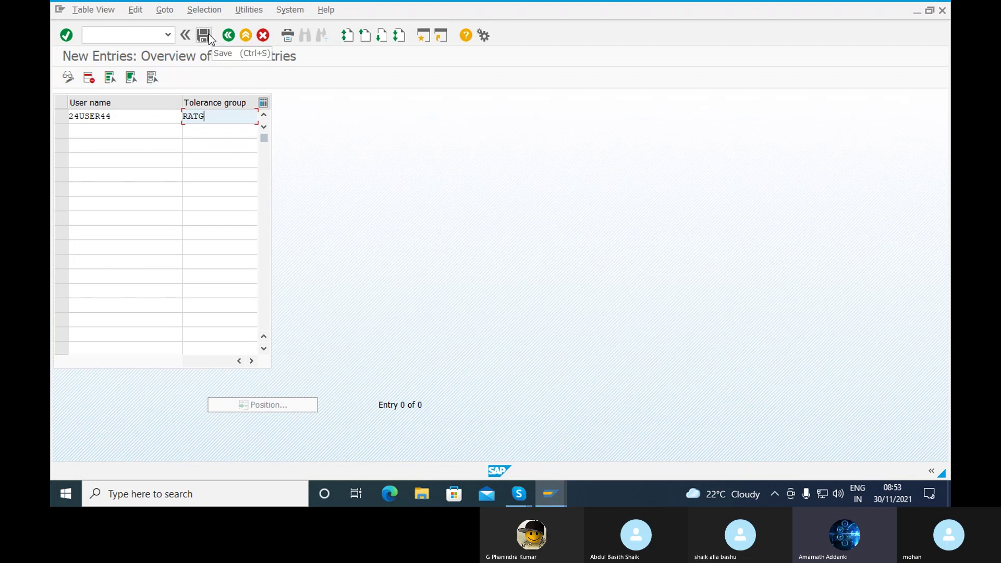
- Re-enter the user name 24USER44 for tolerance group RATG and save the assignment under the customizing request CREATION OF KZ DOCUMENT
click(123, 120)
key(BackSpace)
key(BackSpace)
key(BackSpace)
key(BackSpace)
key(BackSpace)
key(BackSpace)
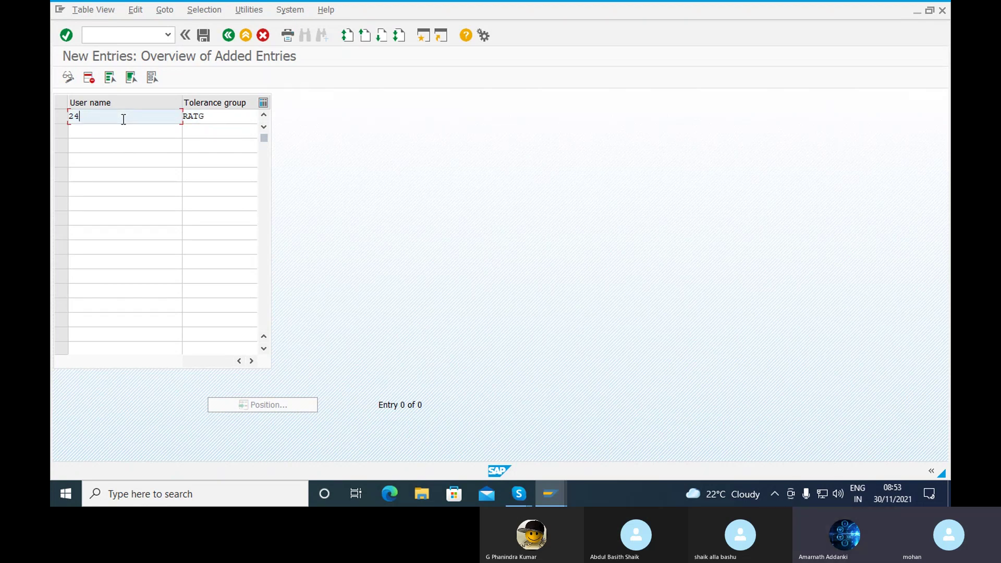
text(user)
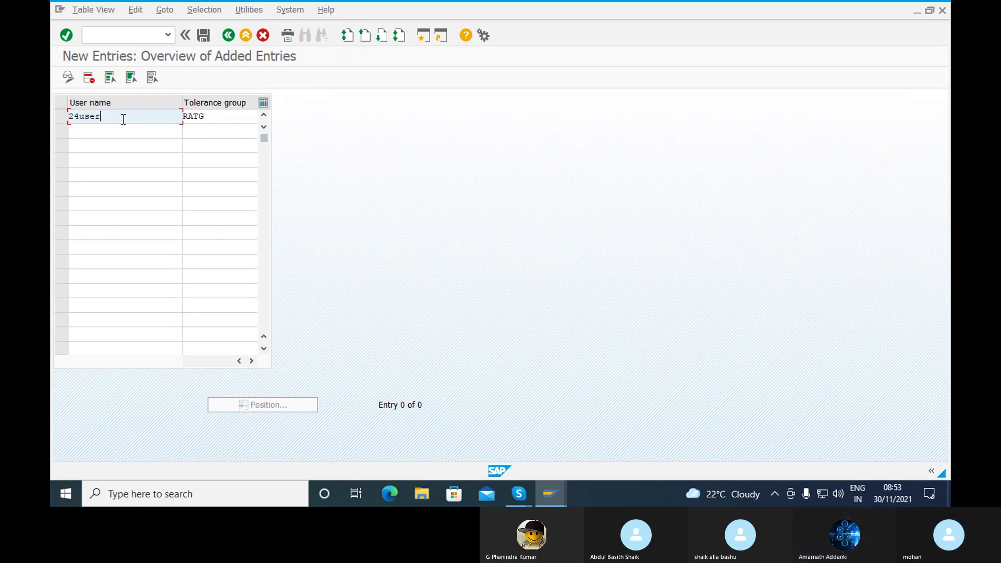
text(44)
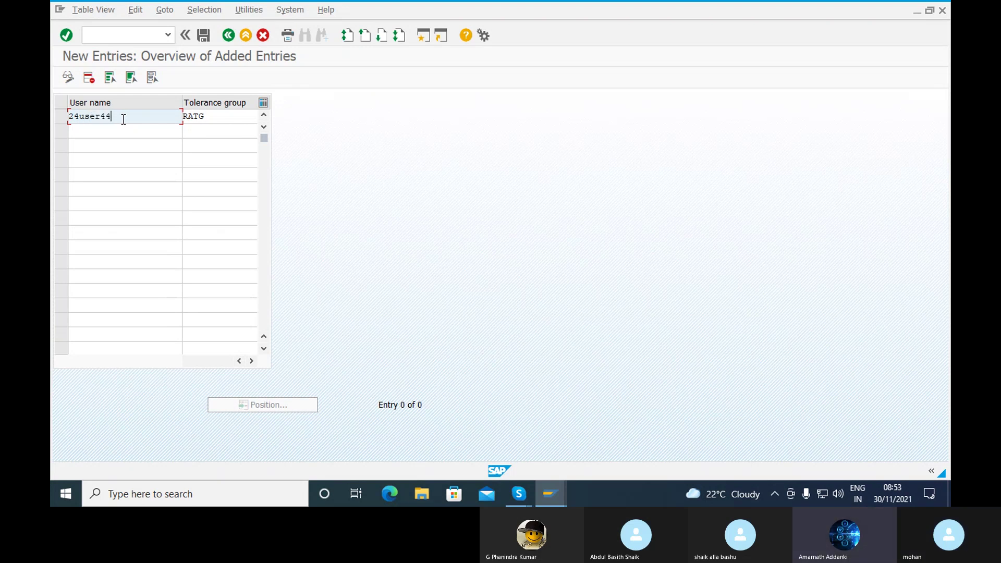
click(205, 35)
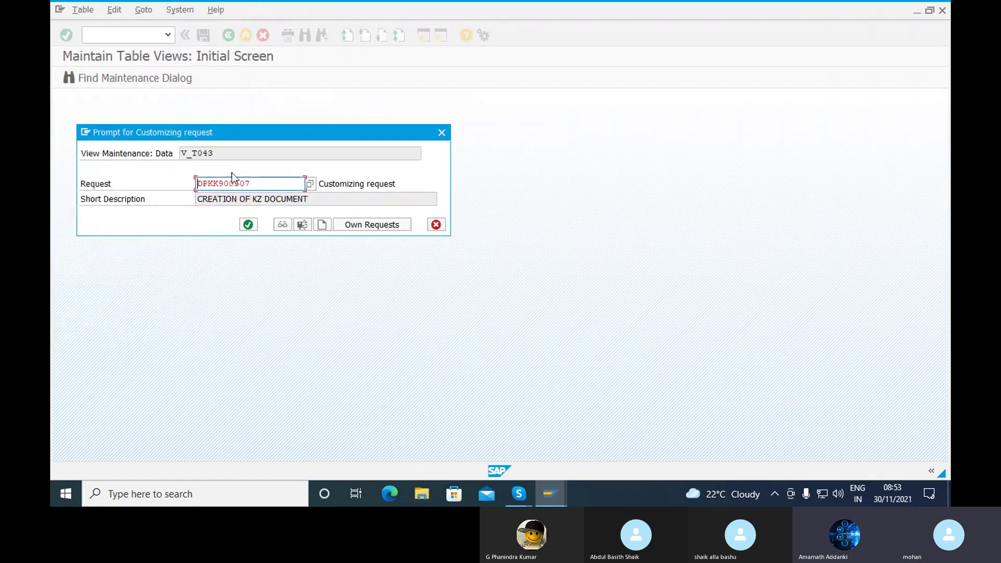
click(249, 224)
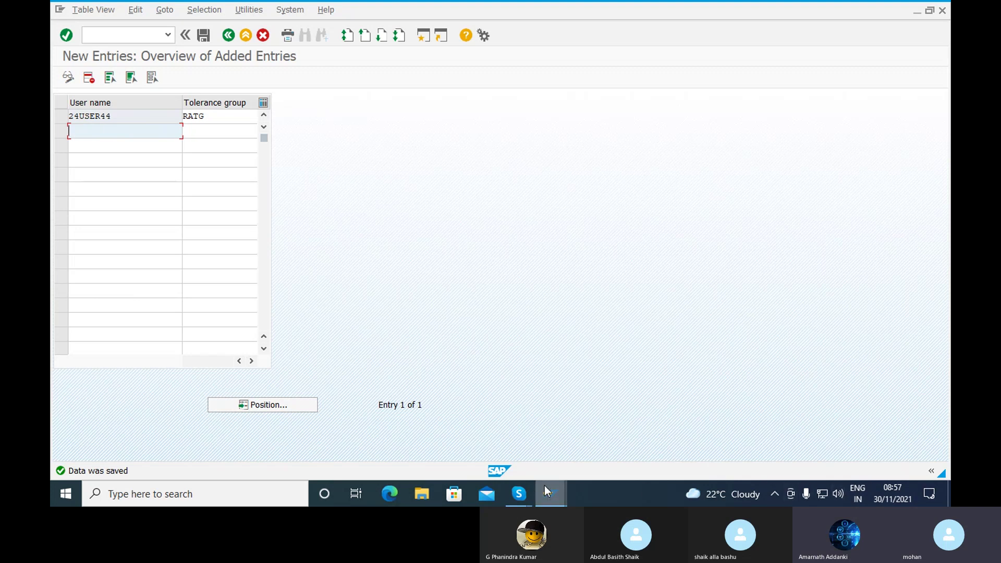
- Look up the global parameters transaction in the Skype settings list and open transaction OBY6 in SAP
mouse_move(513, 497)
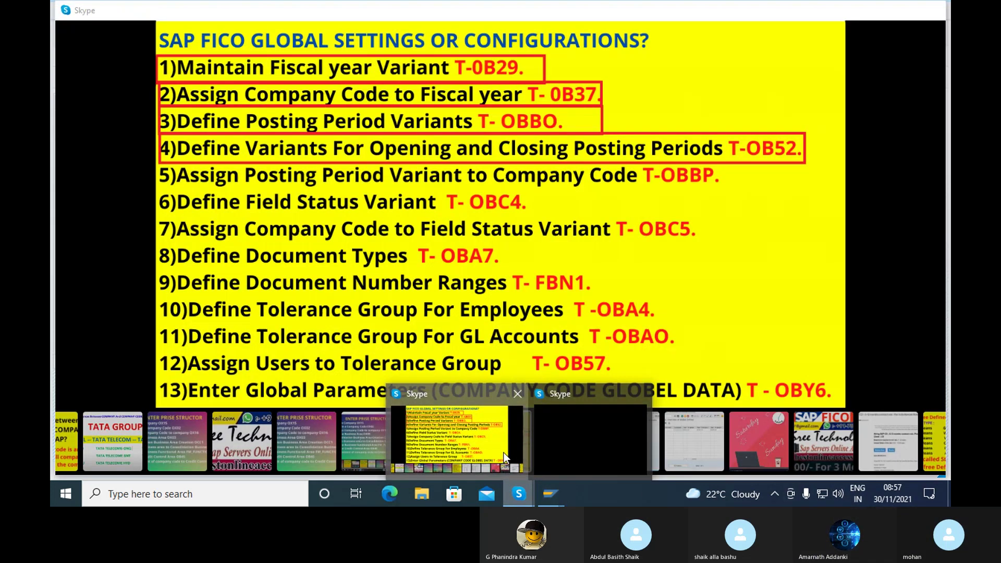
click(504, 453)
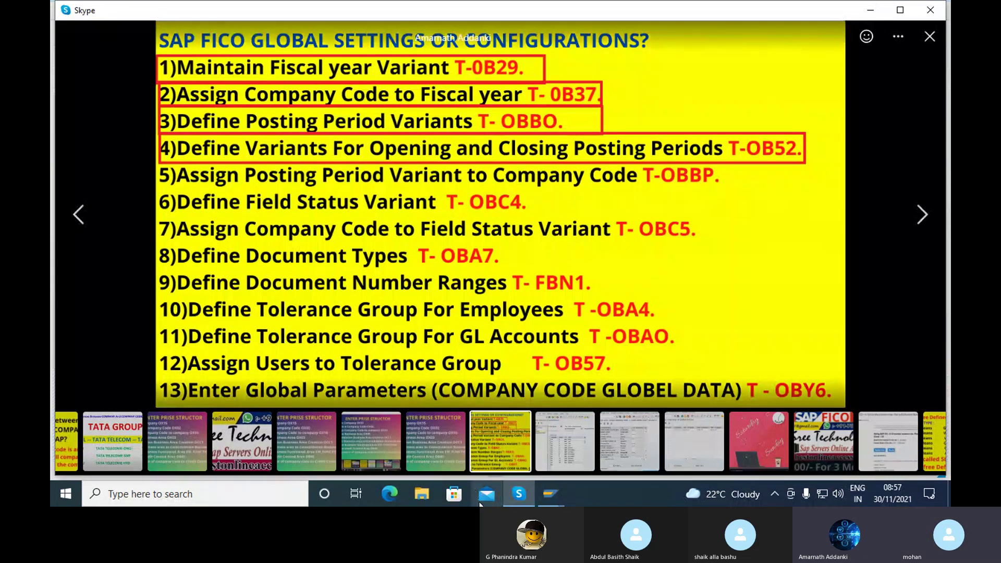
mouse_move(551, 493)
click(562, 449)
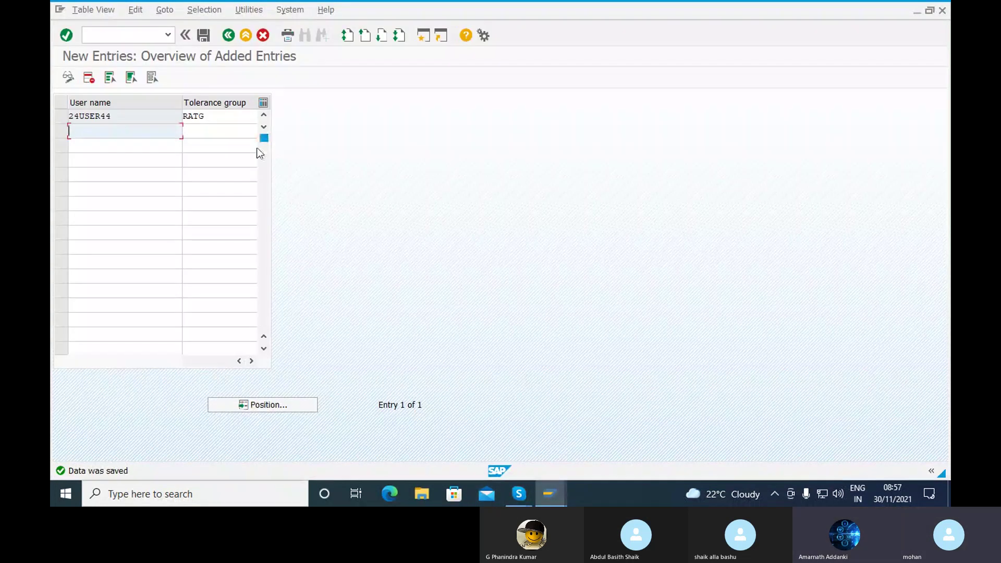
click(114, 35)
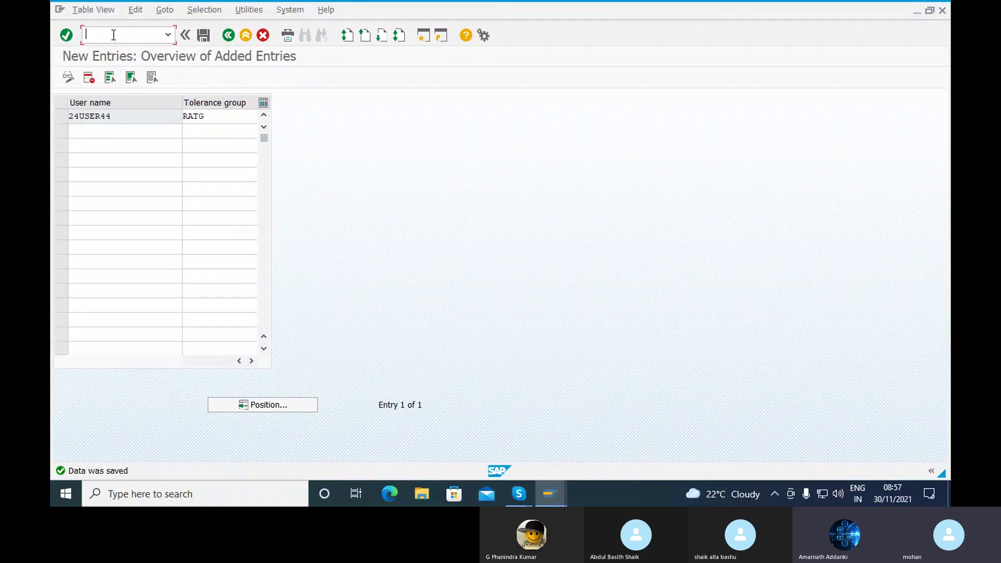
text(/NOBY6)
key(Return)
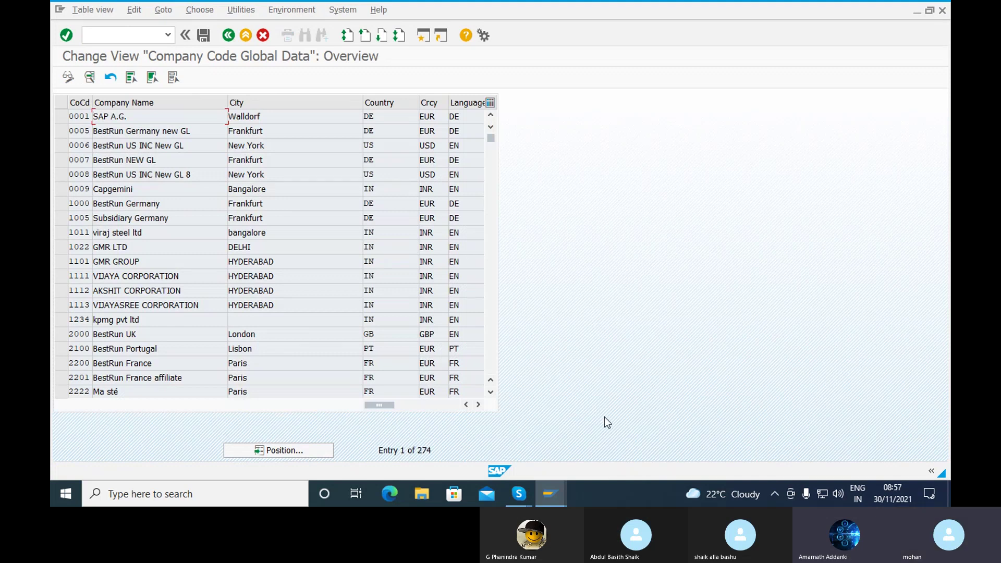
- Find company code RAMA in the company code global data and open its details
click(269, 450)
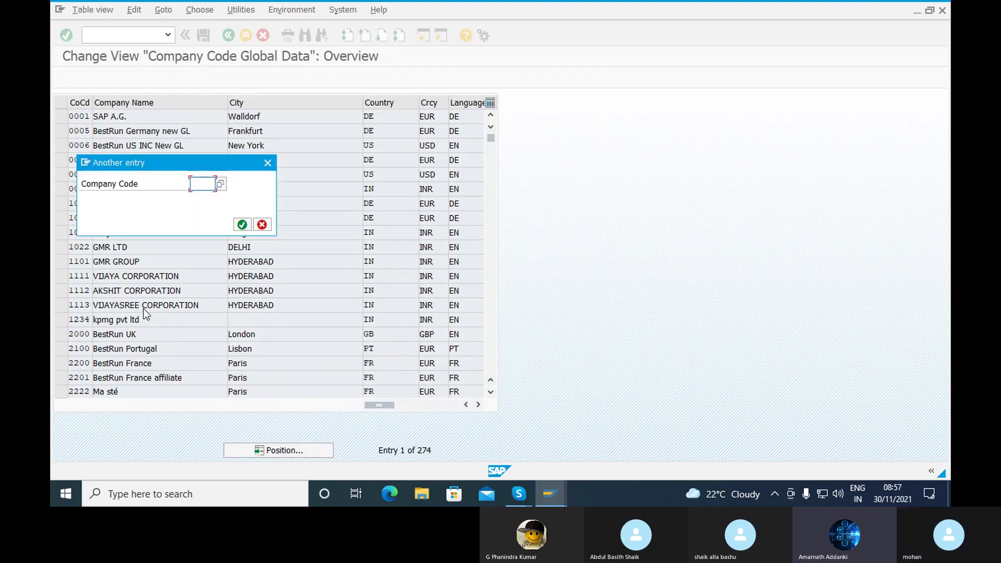
text(RA)
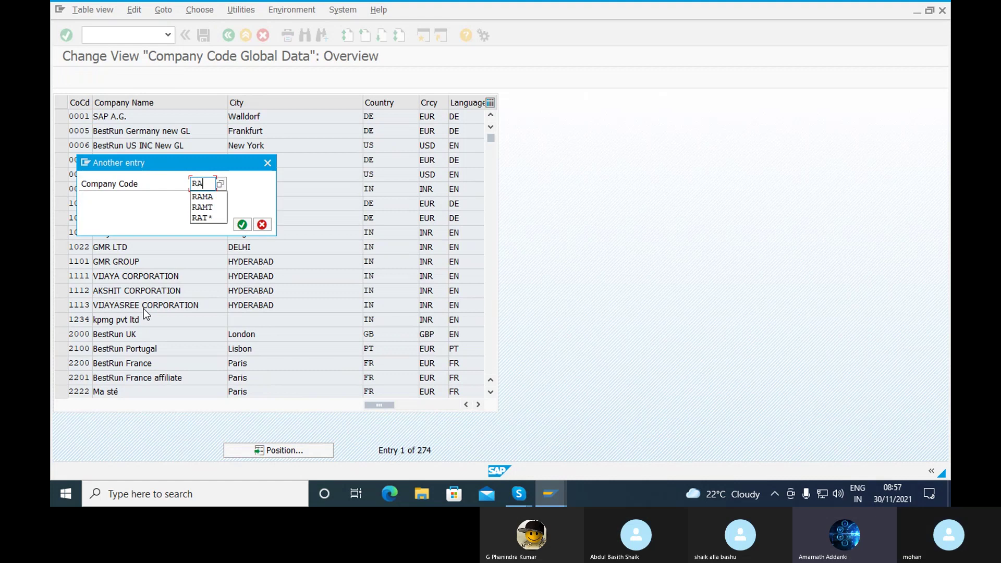
text(MA)
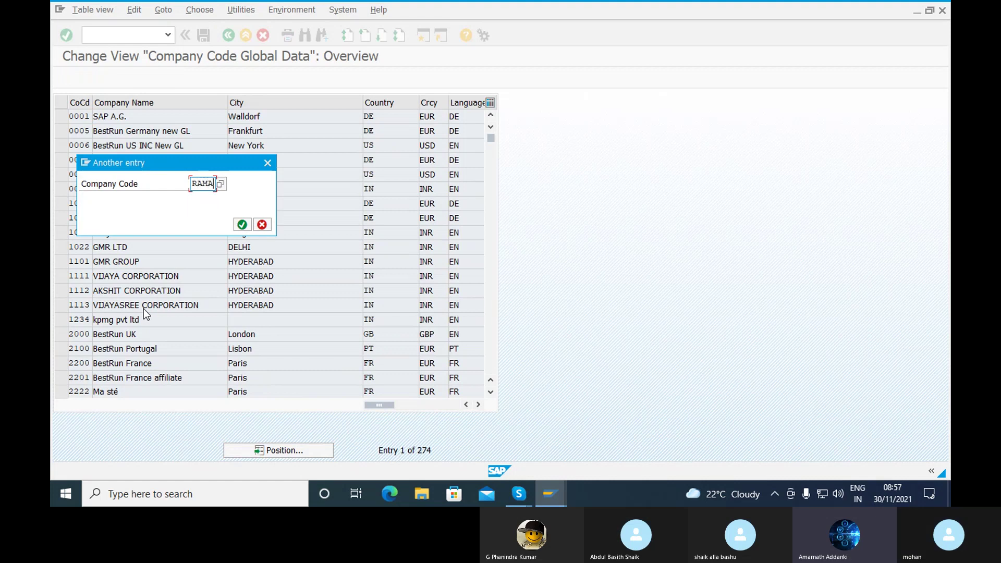
click(242, 225)
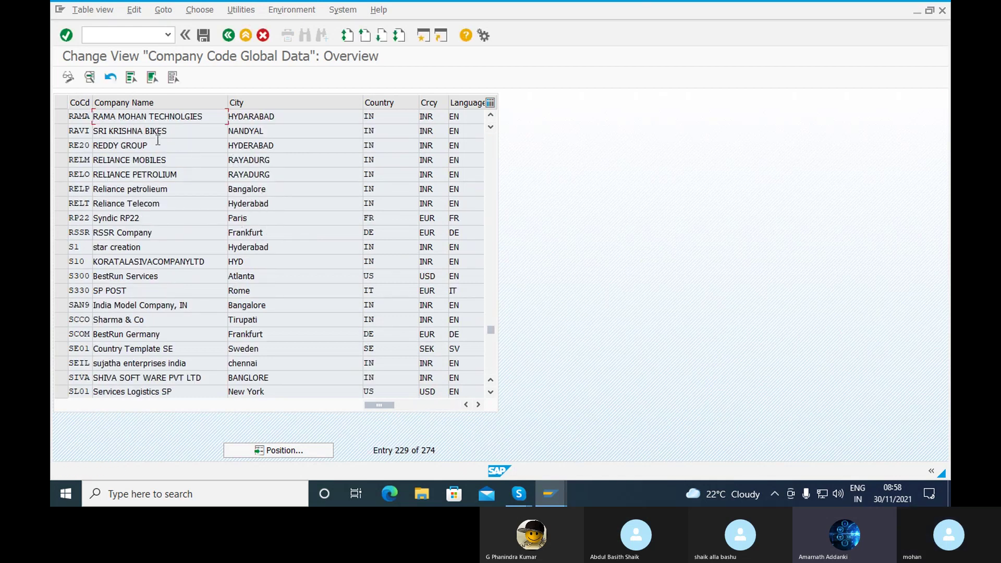
click(61, 117)
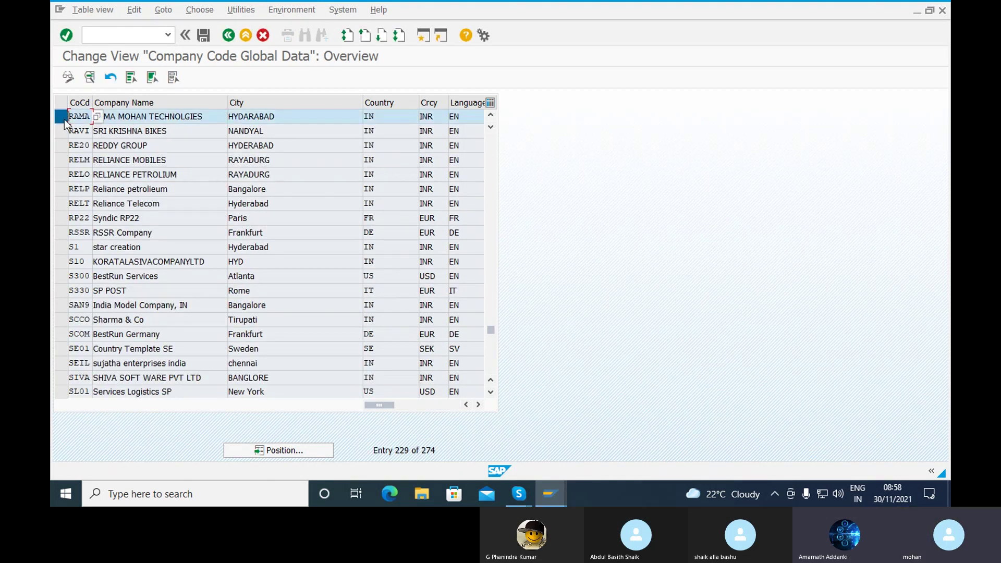
double_click(65, 119)
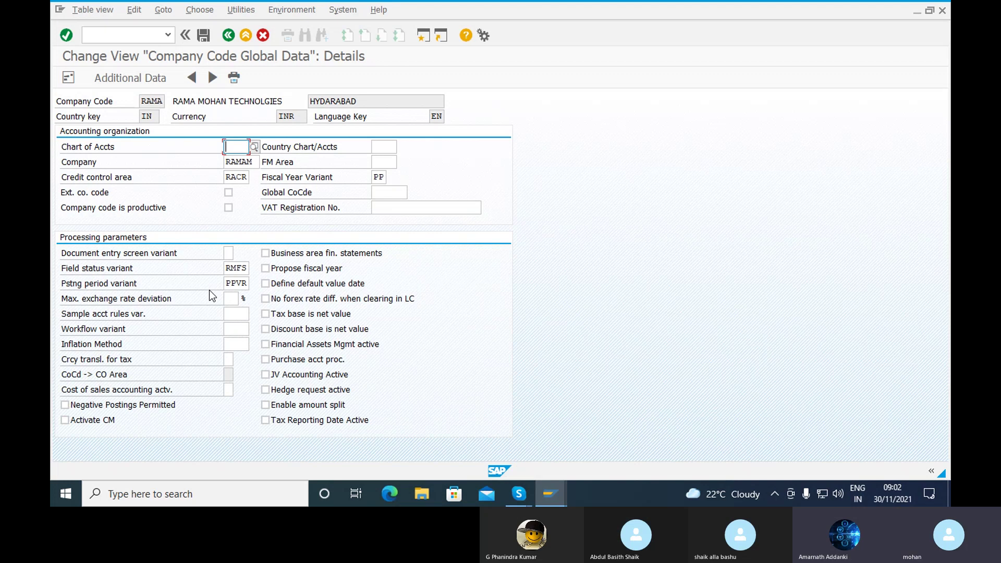
- Leave the company code global data and return to the SAP Easy Access start screen
click(127, 36)
text(/N)
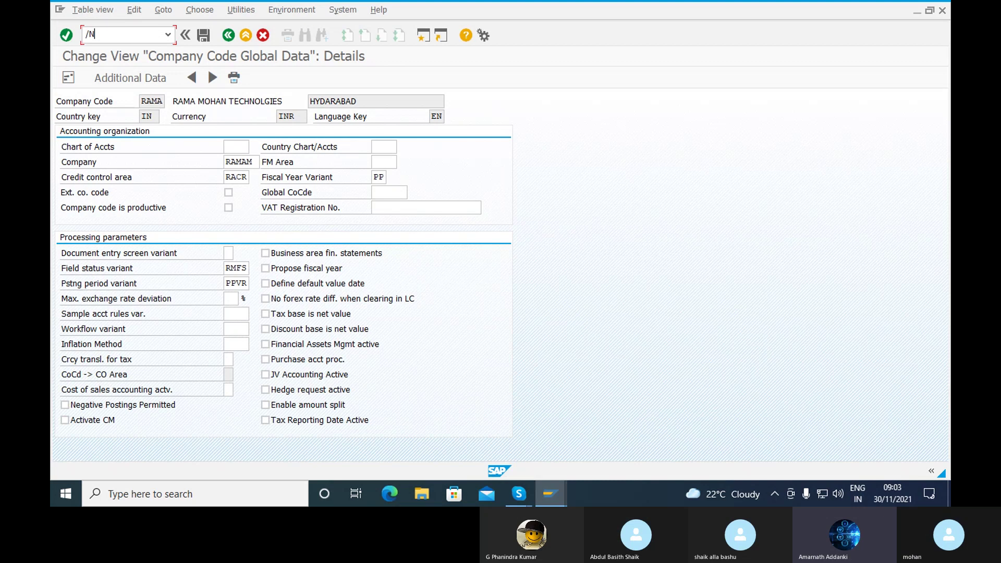
text(A)
key(BackSpace)
key(Return)
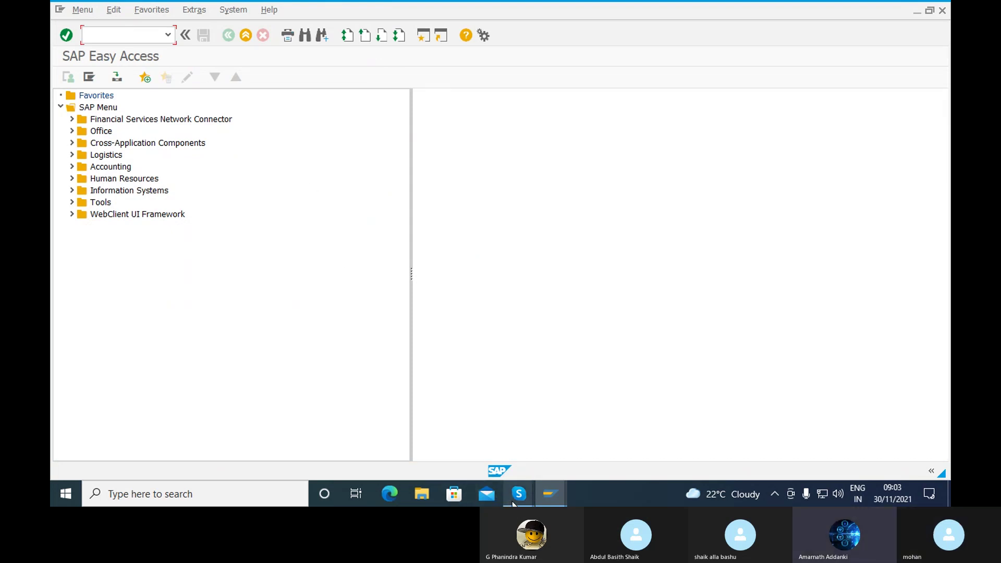
- Check the settings list in Skype and open the field status variants in SAP with transaction OBC4
mouse_move(514, 502)
mouse_move(448, 439)
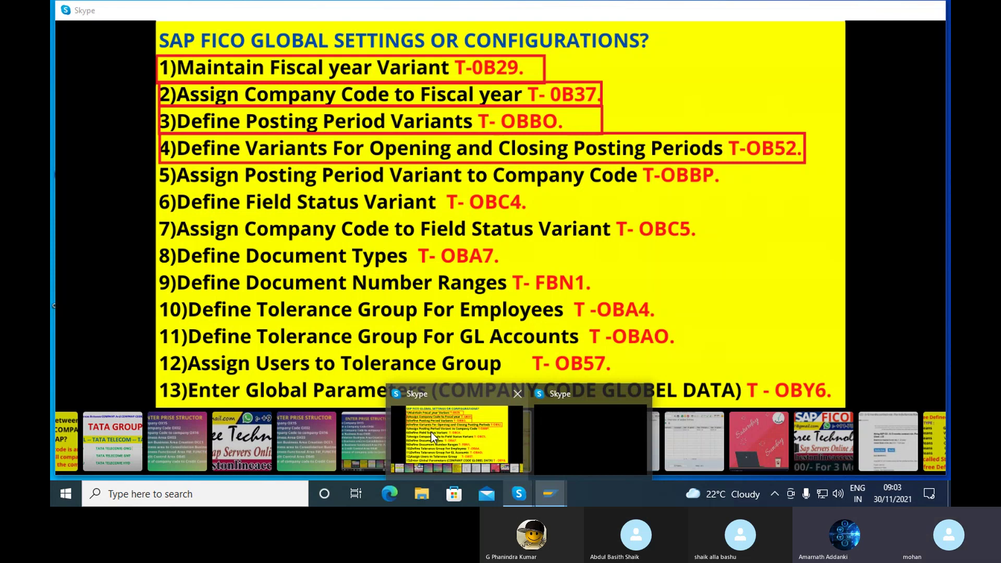
click(549, 494)
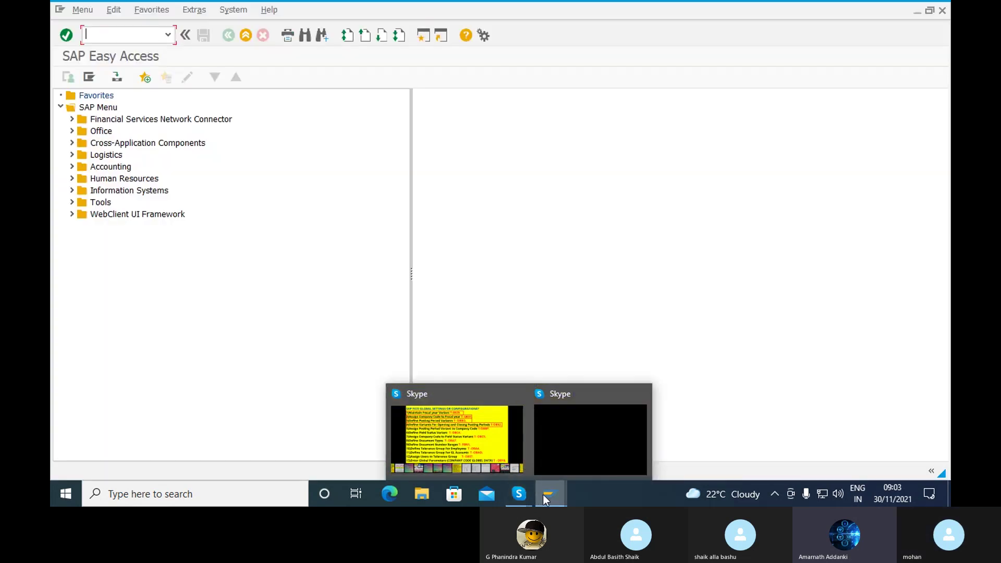
text(oBCD)
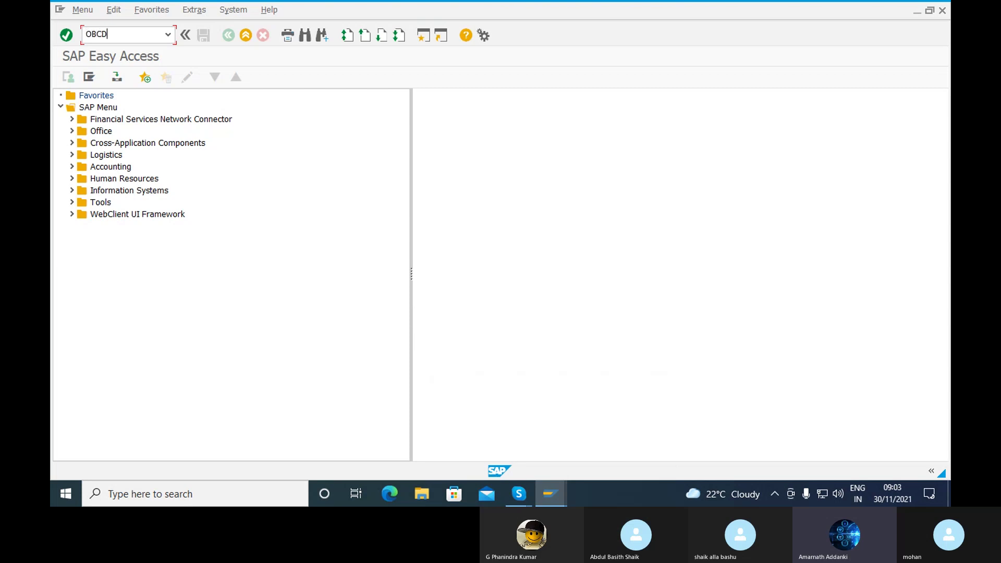
key(BackSpace)
text(4)
key(Return)
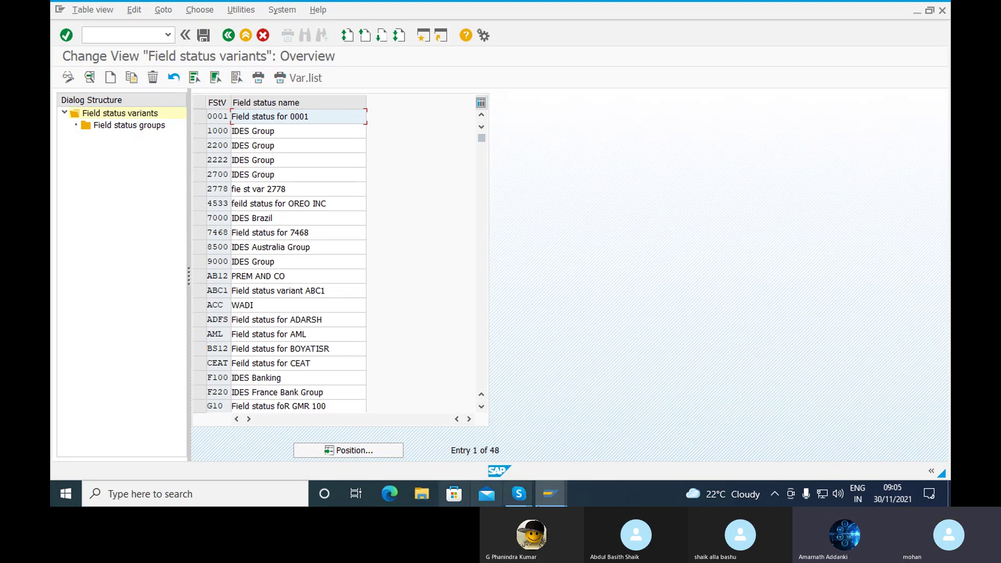
- Switch to Skype, close the enlarged settings list image, and hide the meeting chat
mouse_move(519, 494)
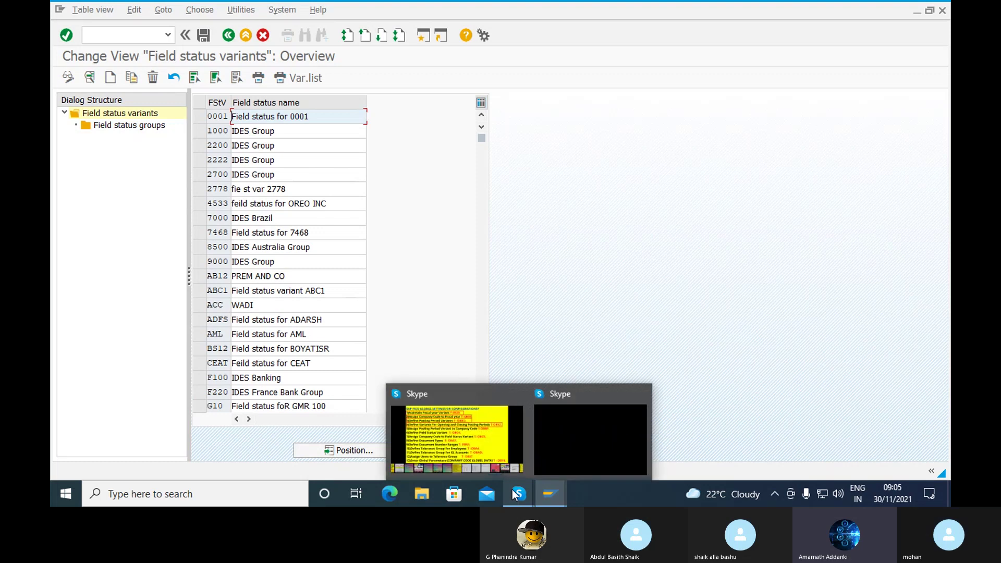
click(487, 427)
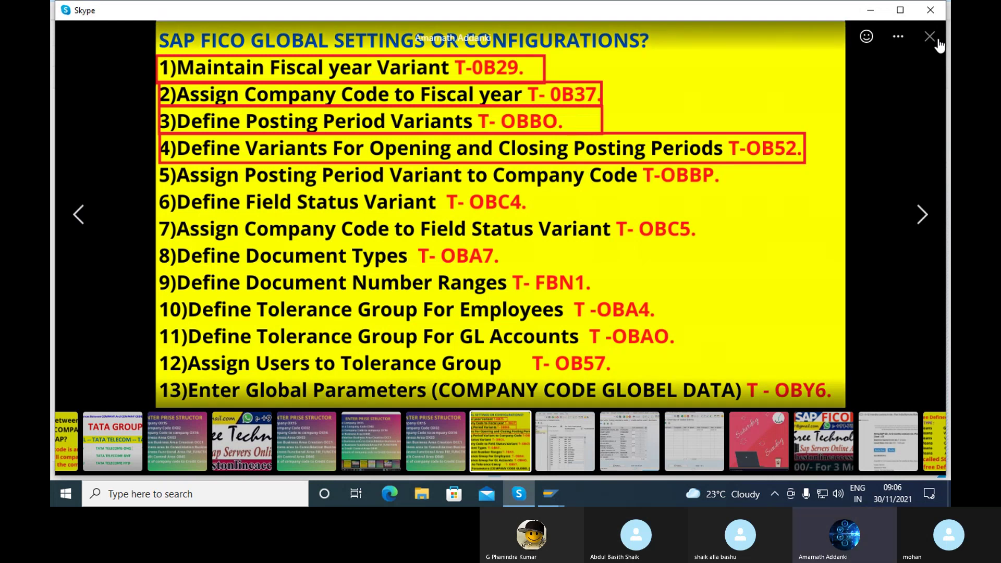
click(931, 37)
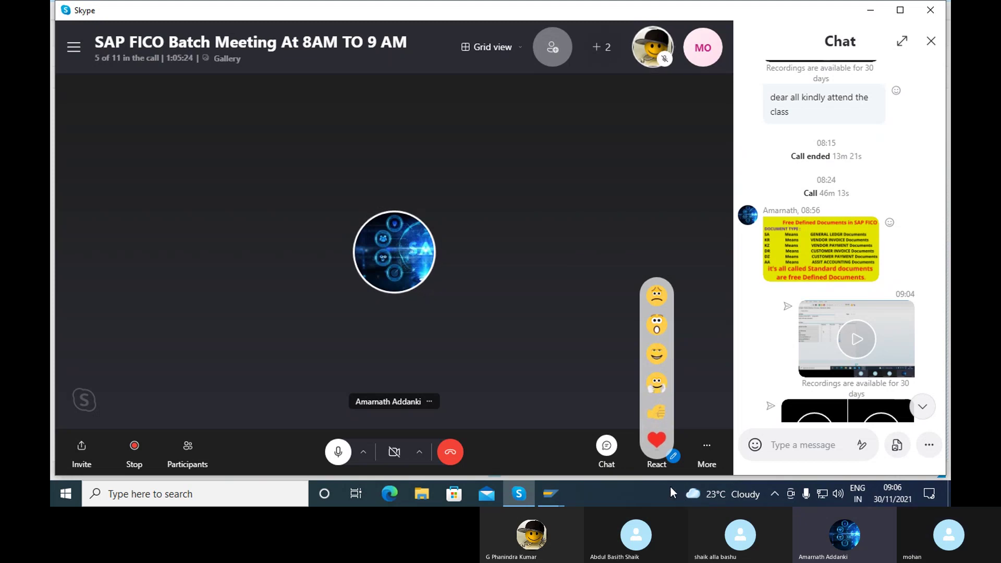
click(605, 447)
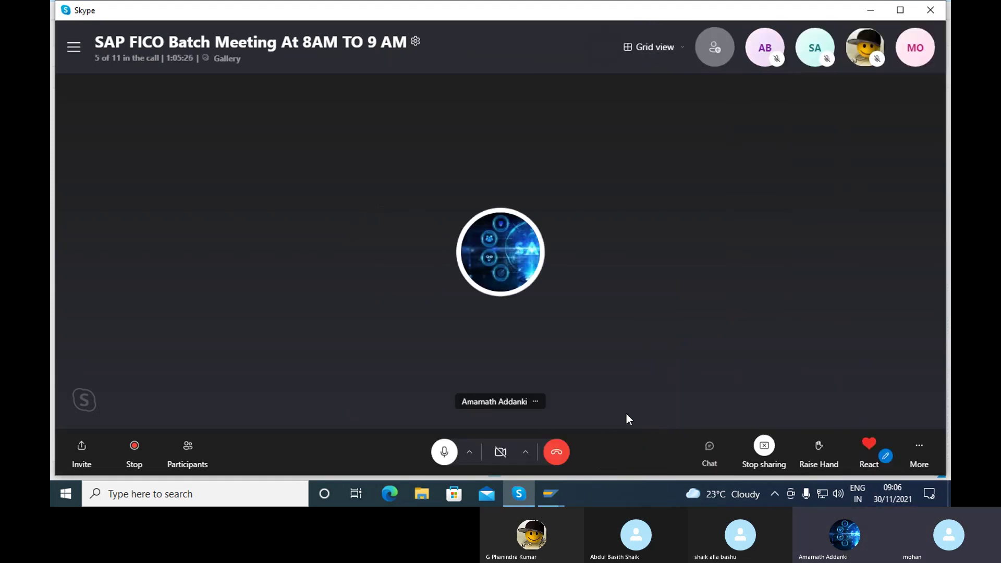